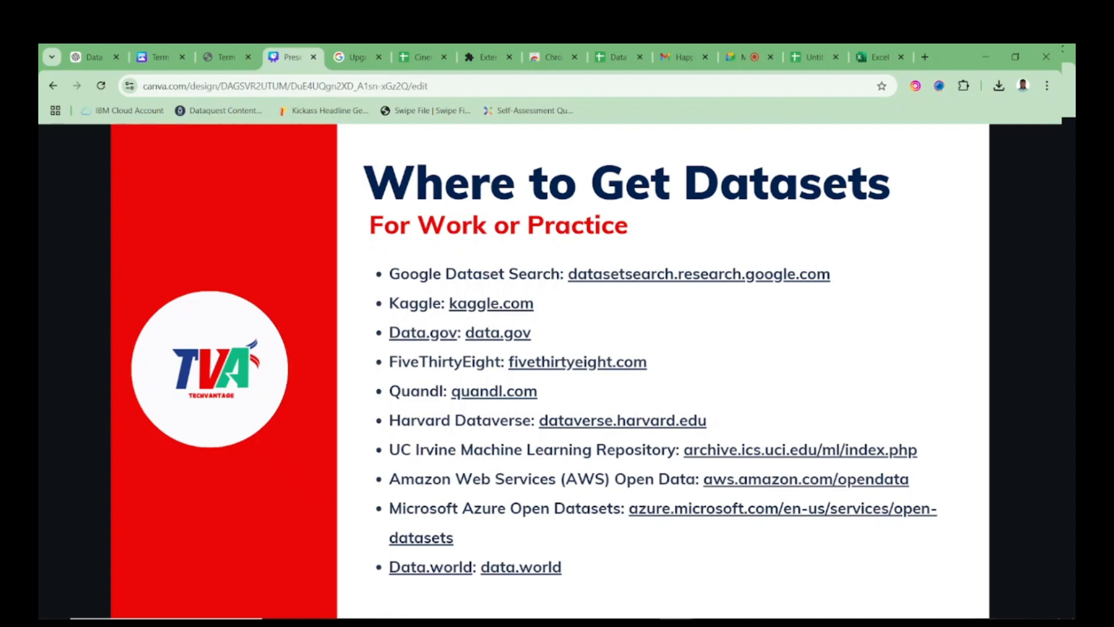
- Go back to the outline slide, then switch to the Google Meet call and stop presenting the screen
{"action": "key", "text": "Left"}
{"action": "key", "text": "Left"}
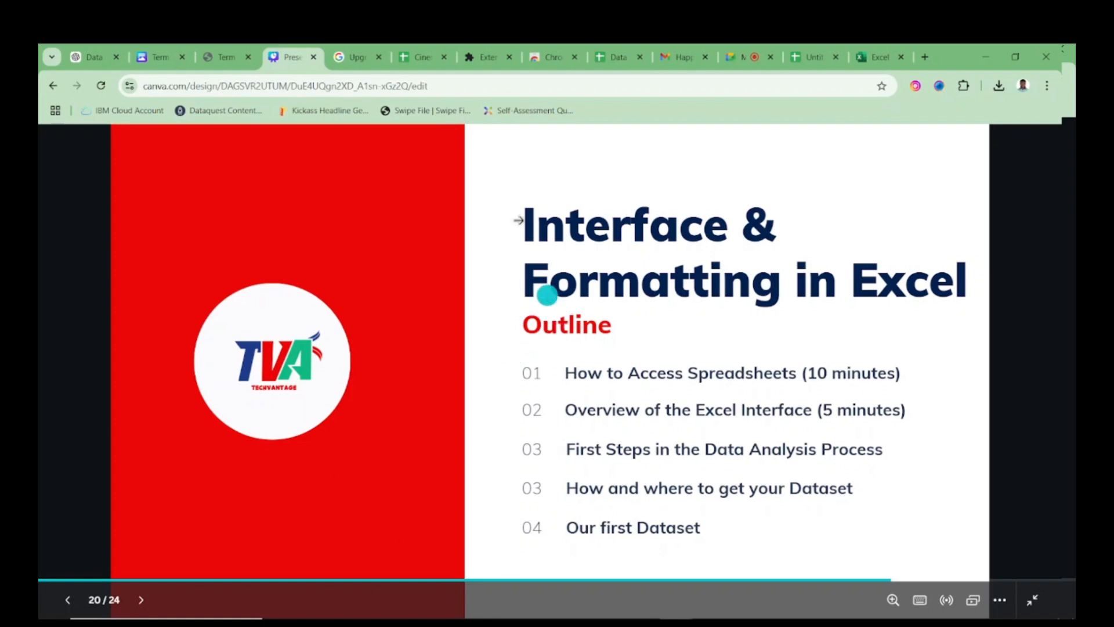
{"action": "left_click", "coordinate": [747, 58]}
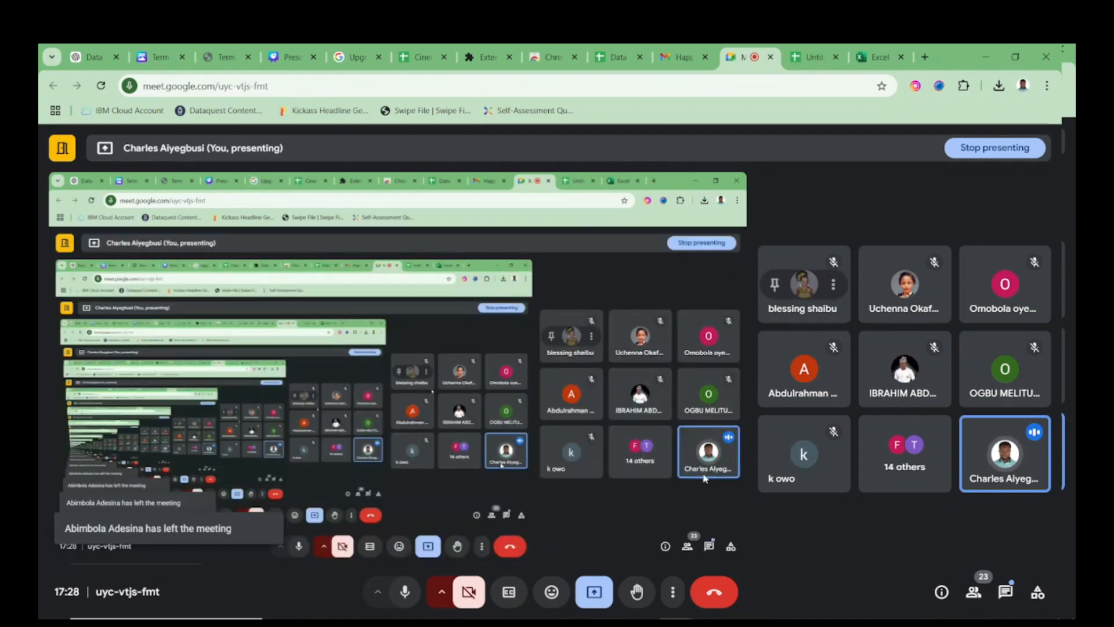
{"action": "left_click", "coordinate": [594, 591]}
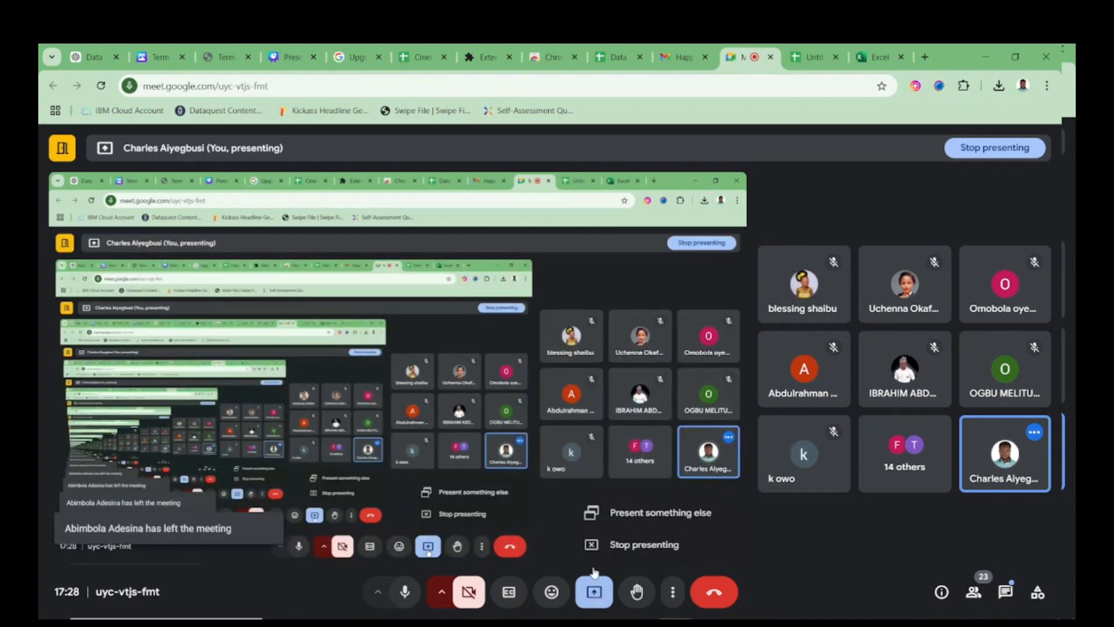
{"action": "left_click", "coordinate": [633, 548]}
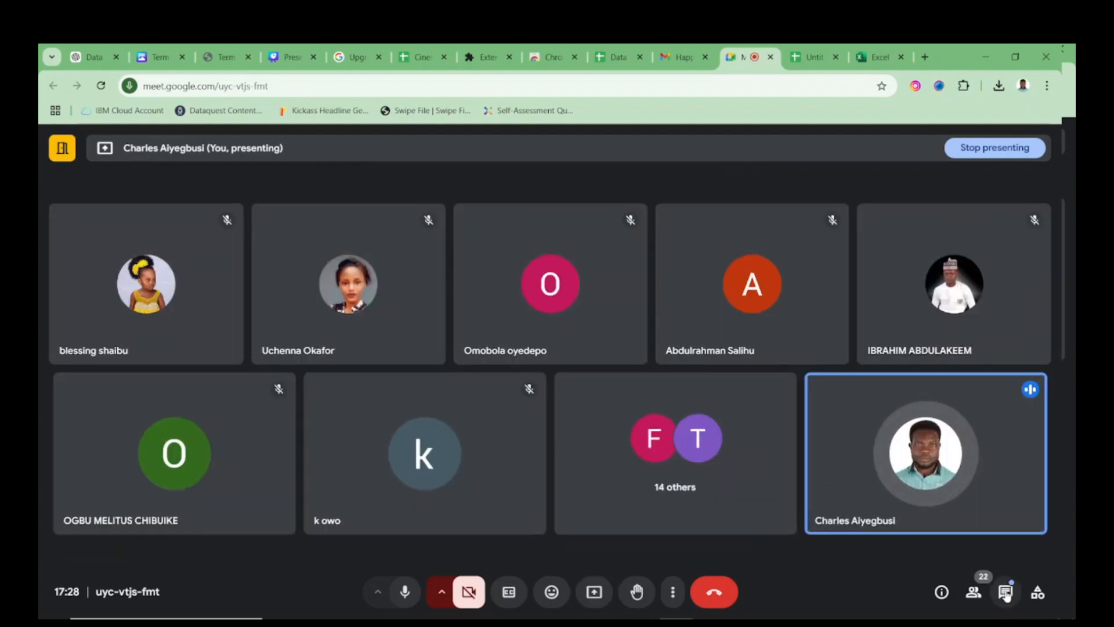
- Open the in-call messages and read through the participants' replies
{"action": "left_click", "coordinate": [1005, 592]}
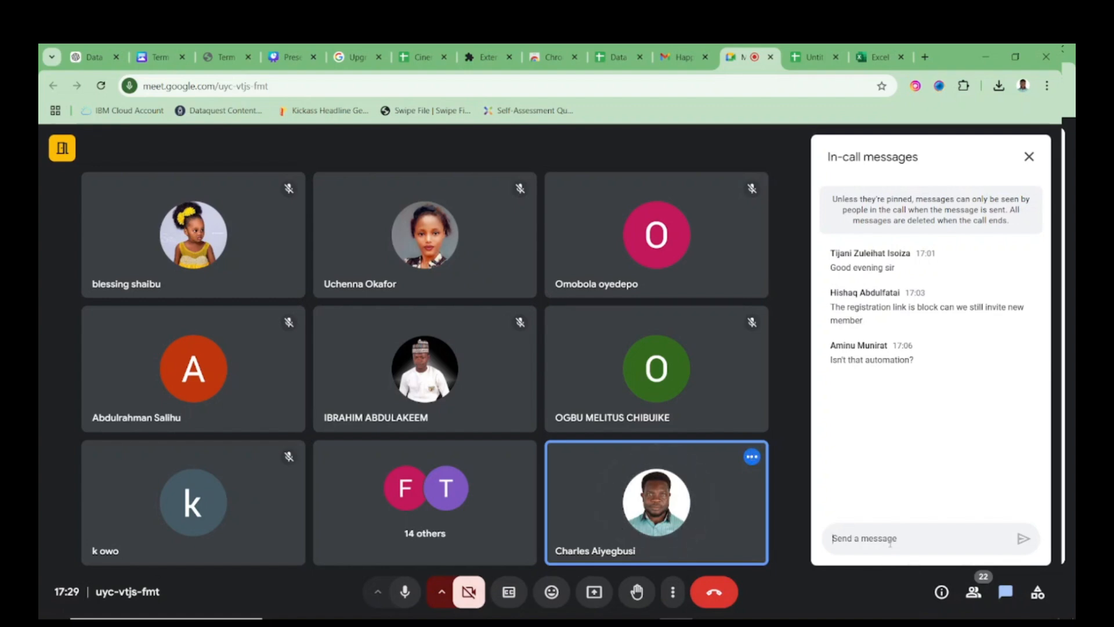
{"action": "left_click", "coordinate": [891, 543]}
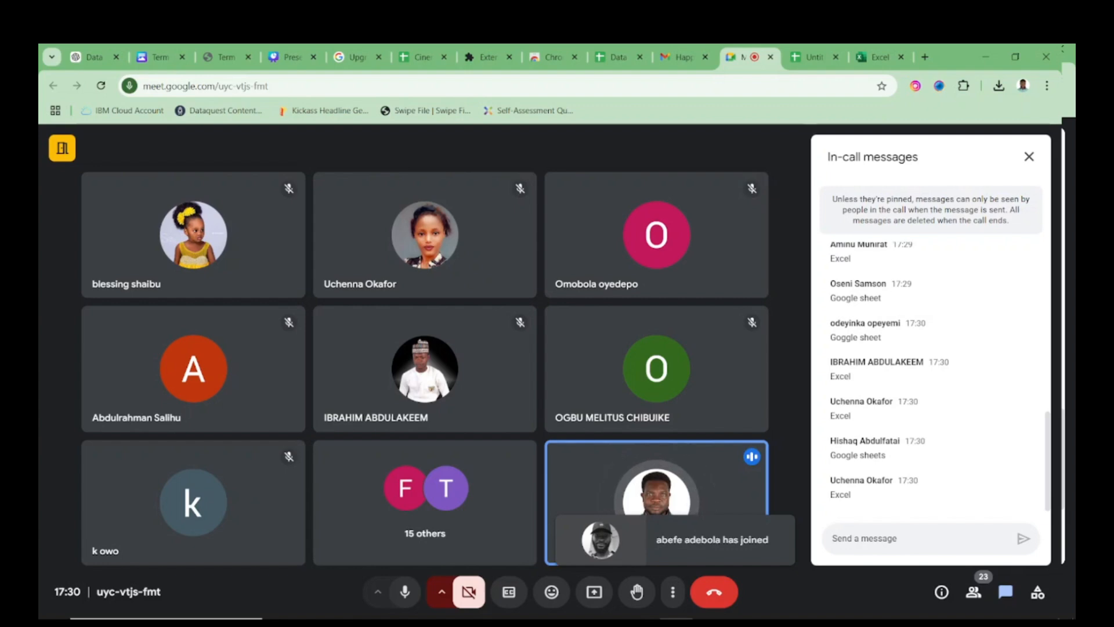
{"action": "scroll", "coordinate": [943, 383], "scroll_direction": "up", "scroll_amount": 3}
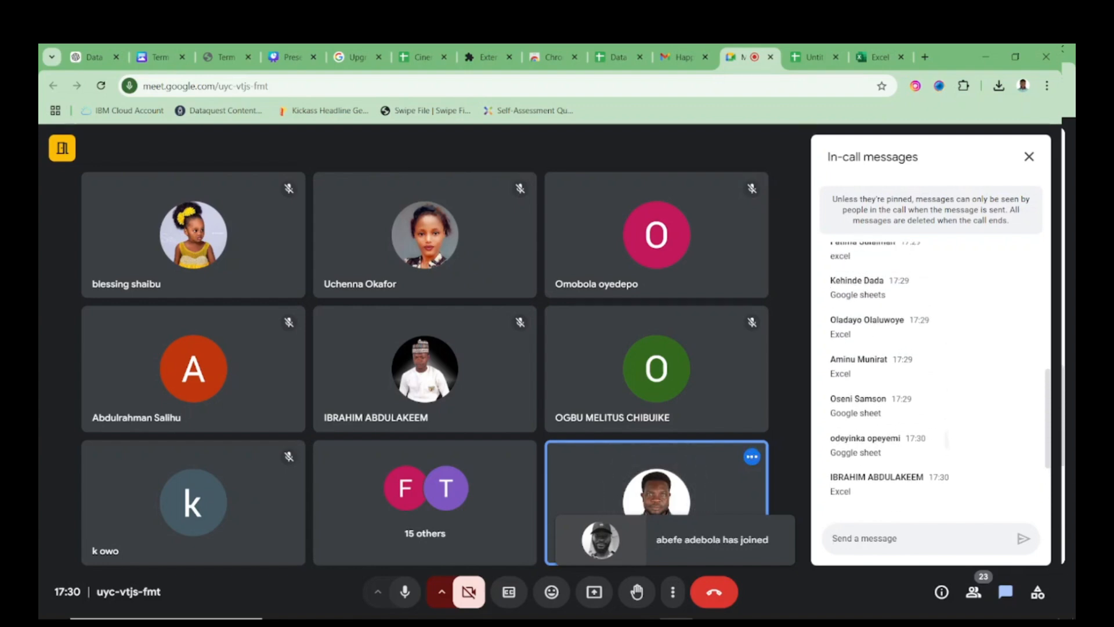
{"action": "scroll", "coordinate": [943, 384], "scroll_direction": "down", "scroll_amount": 3}
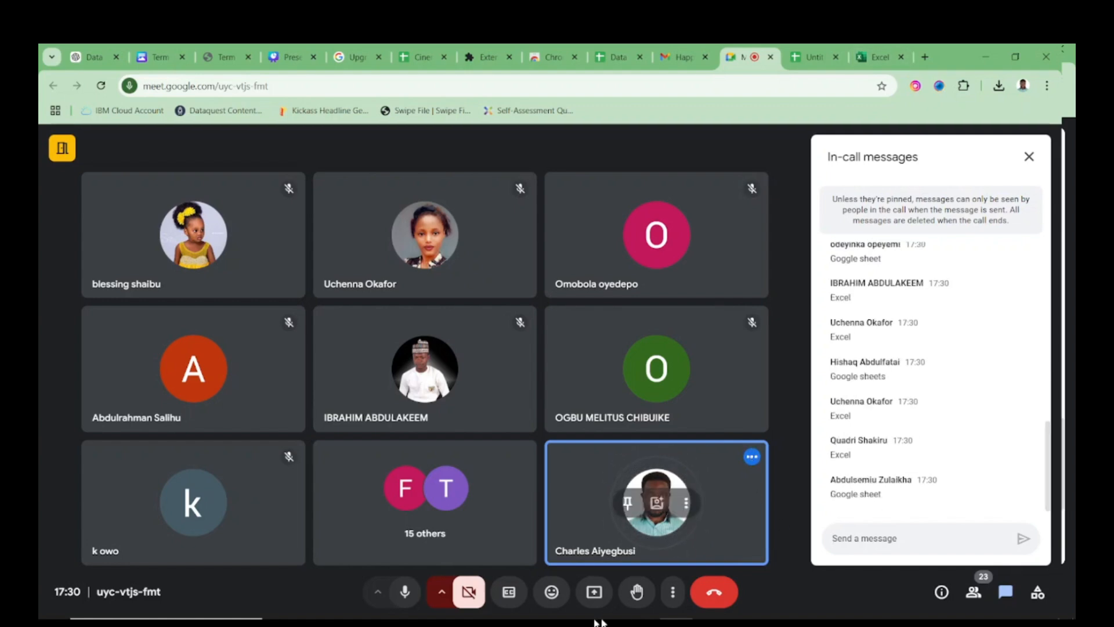
- Share the entire screen with the Google Meet call and hide the screen-sharing notice
{"action": "mouse_move", "coordinate": [571, 614]}
{"action": "left_click", "coordinate": [609, 606]}
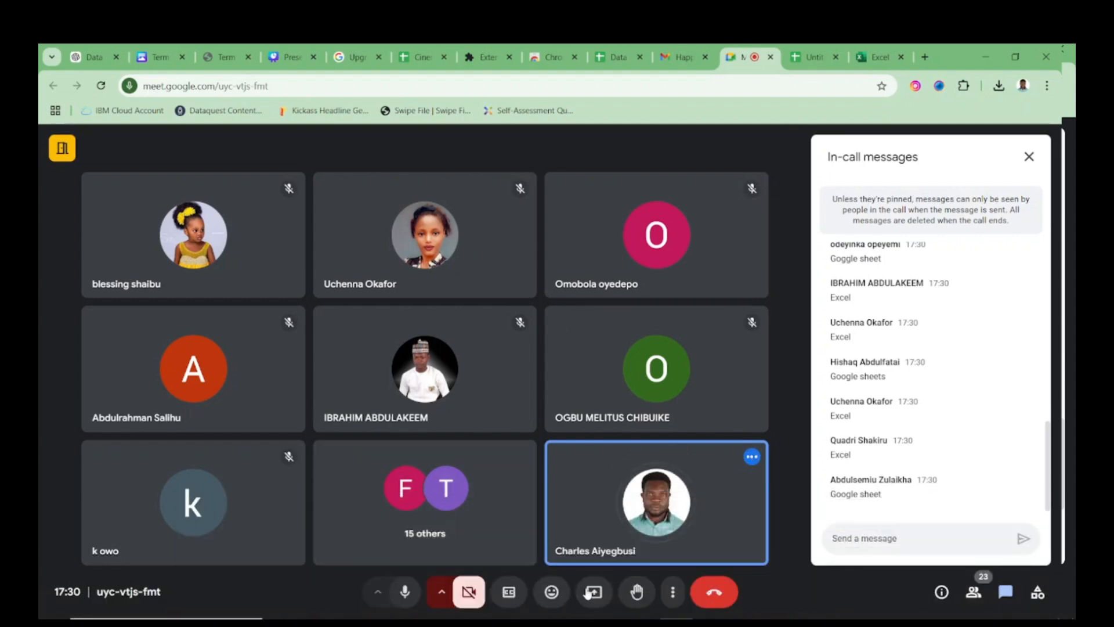
{"action": "left_click", "coordinate": [593, 592]}
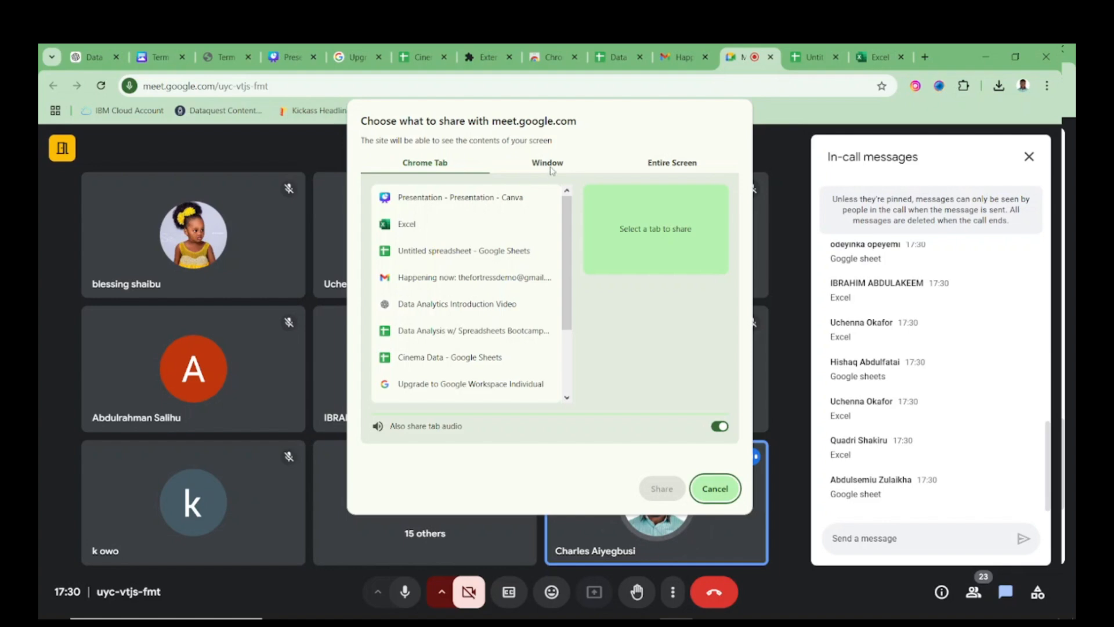
{"action": "left_click", "coordinate": [644, 172]}
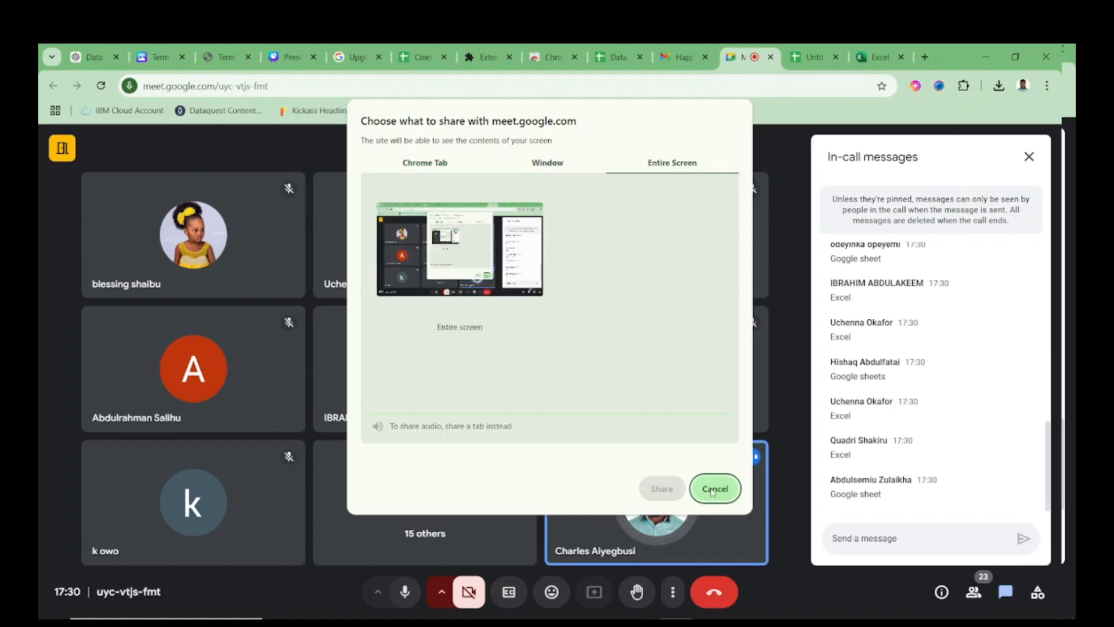
{"action": "left_click", "coordinate": [429, 189]}
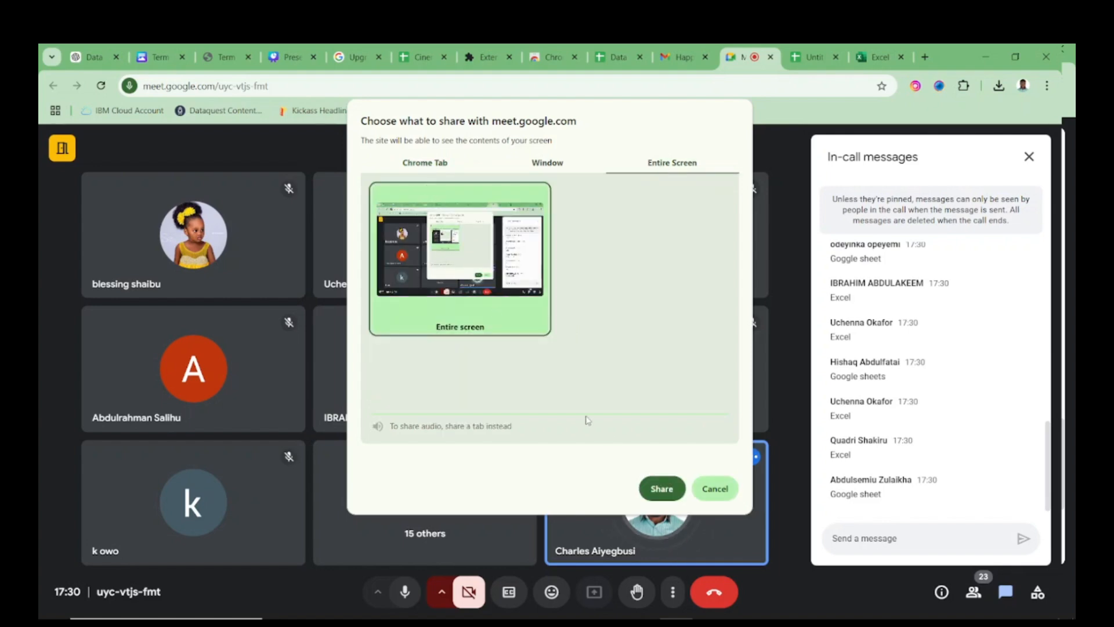
{"action": "left_click", "coordinate": [658, 490]}
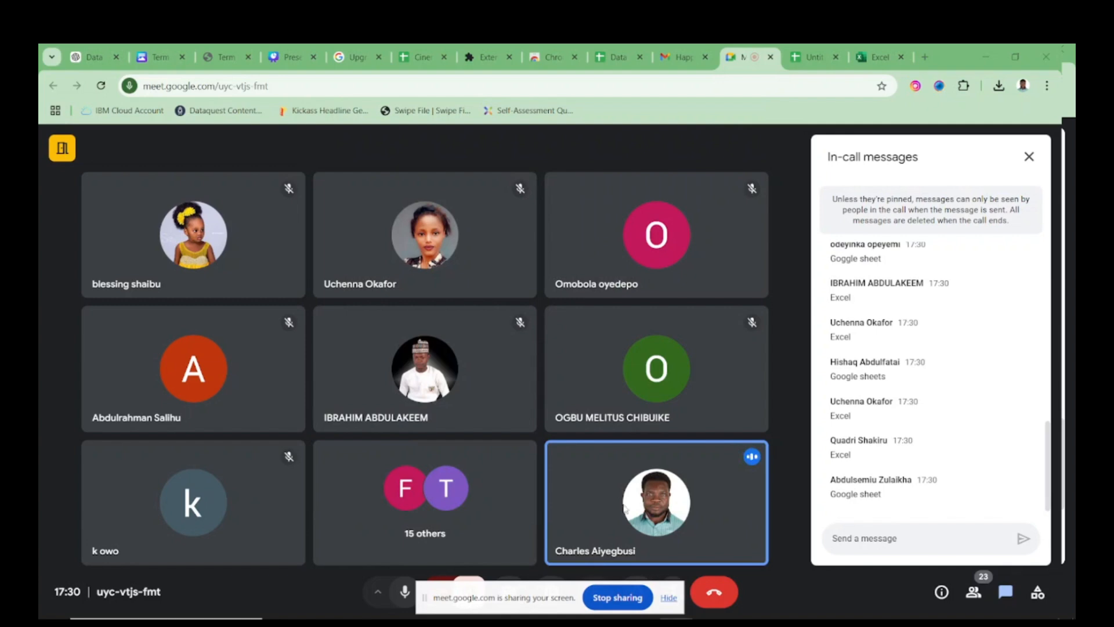
{"action": "left_click", "coordinate": [668, 598]}
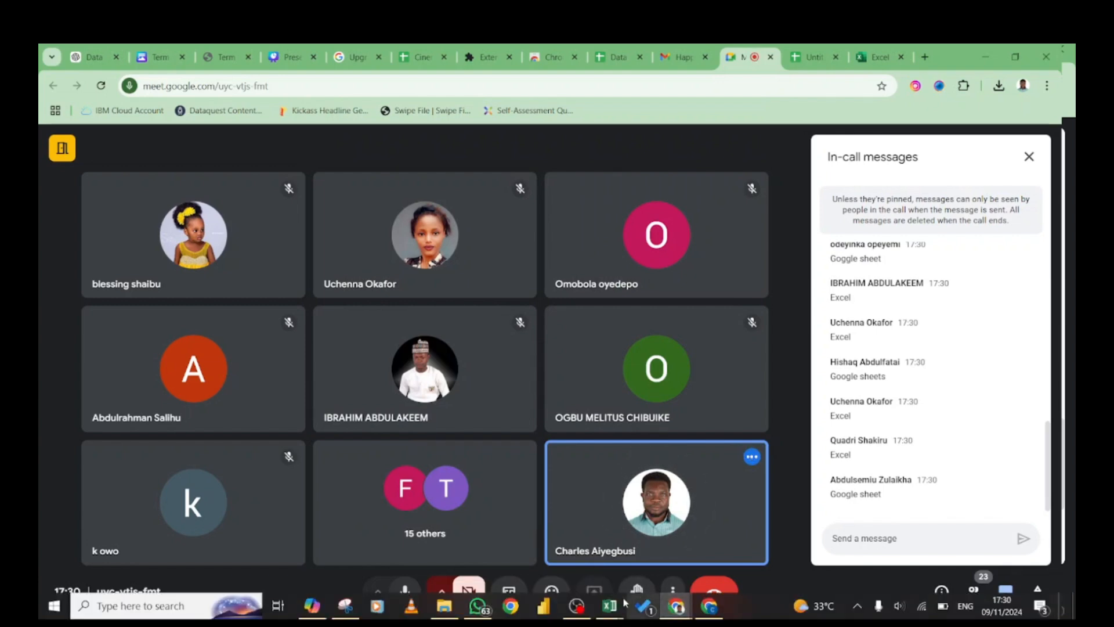
- Switch to the Cinema Data.xlsx workbook in Excel and remove the trailing backslash from the Tickets Sold header in F1
{"action": "mouse_move", "coordinate": [617, 609]}
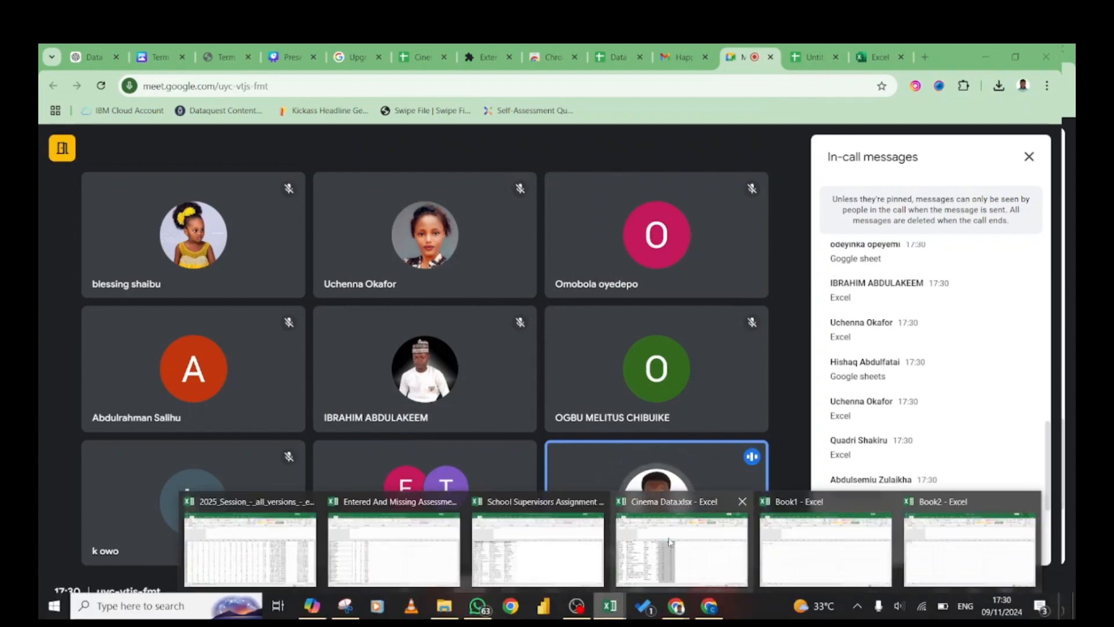
{"action": "left_click", "coordinate": [672, 544]}
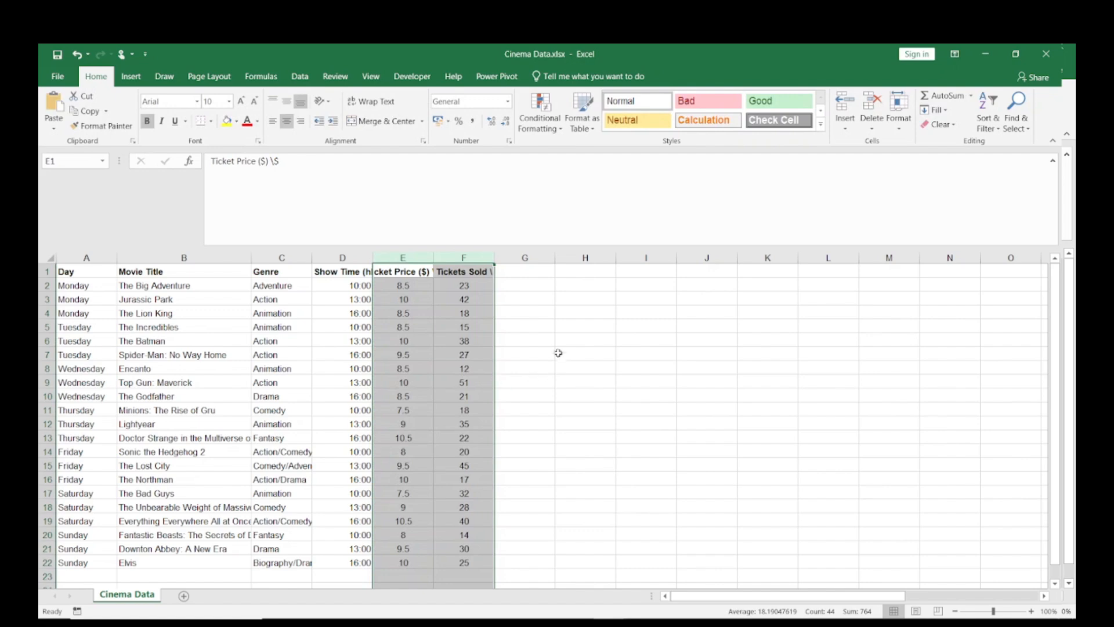
{"action": "left_click", "coordinate": [558, 343]}
{"action": "left_click", "coordinate": [471, 272]}
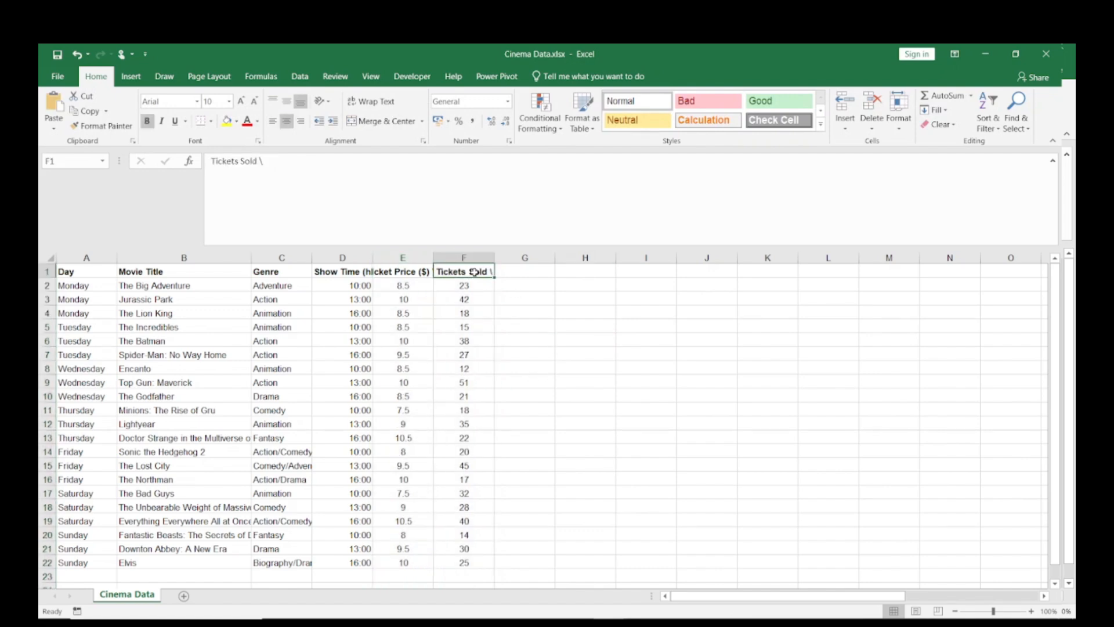
{"action": "left_click", "coordinate": [261, 161]}
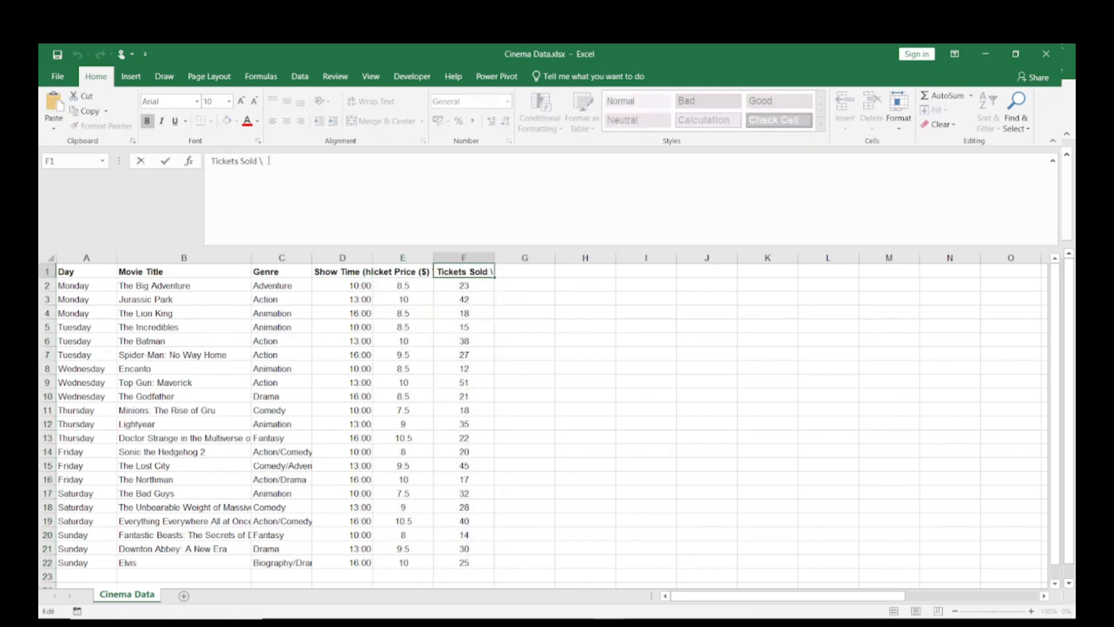
{"action": "key", "text": "BackSpace"}
{"action": "key", "text": "Return"}
{"action": "key", "text": "Up"}
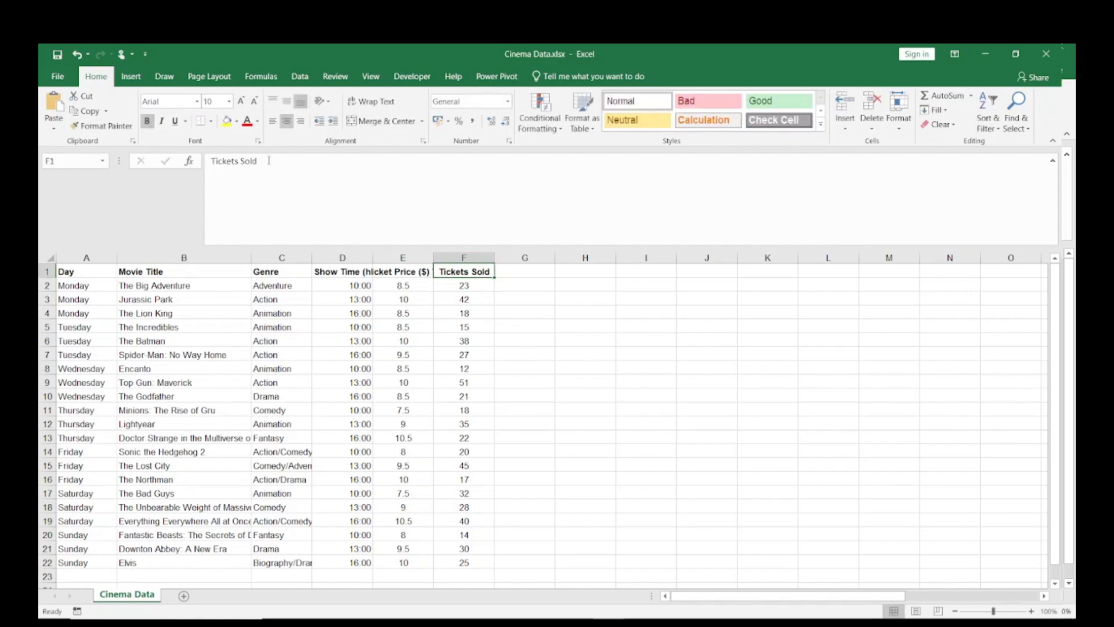
- Turn on text wrapping for the whole cinema data table, A1 to F22
{"action": "key", "text": "Left"}
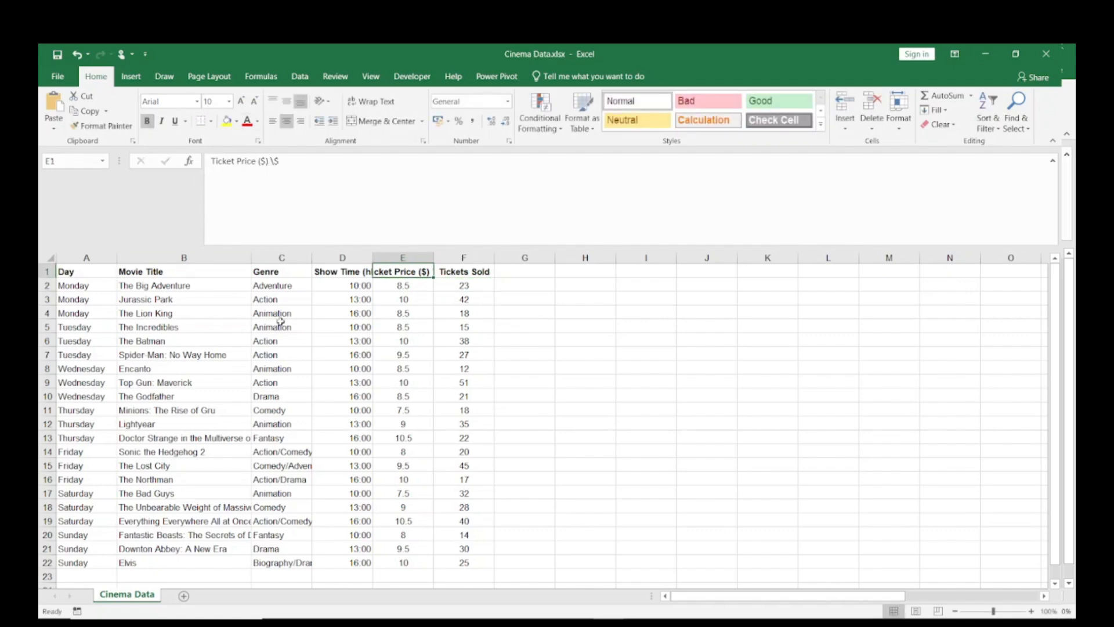
{"action": "key", "text": "Left"}
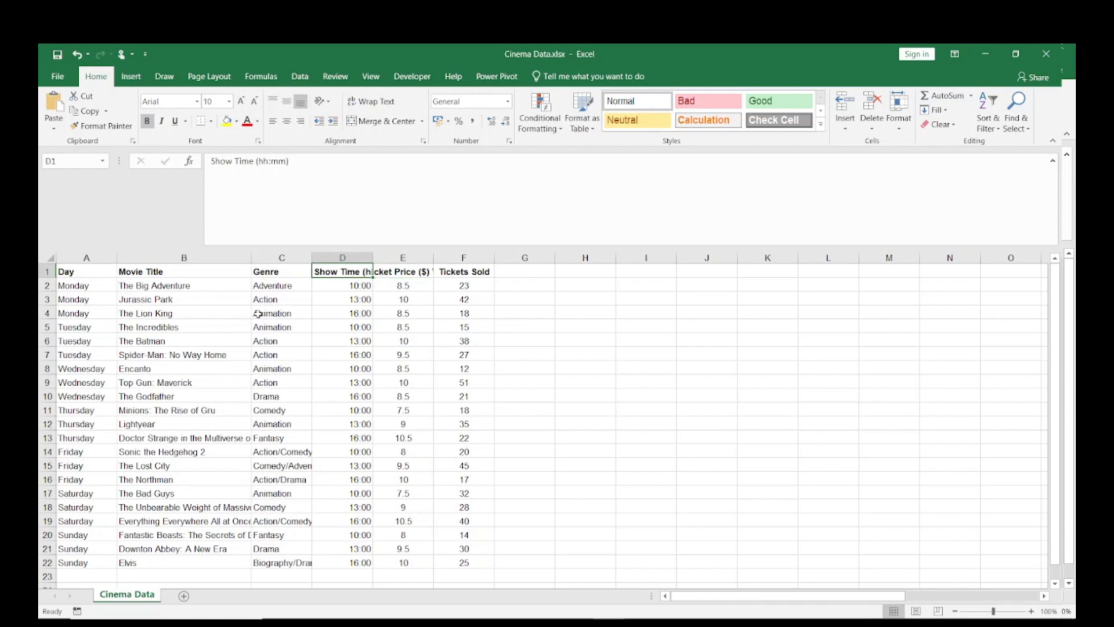
{"action": "key", "text": "Home"}
{"action": "key", "text": "Right"}
{"action": "key", "text": "Right"}
{"action": "key", "text": "Right"}
{"action": "key", "text": "ctrl+a"}
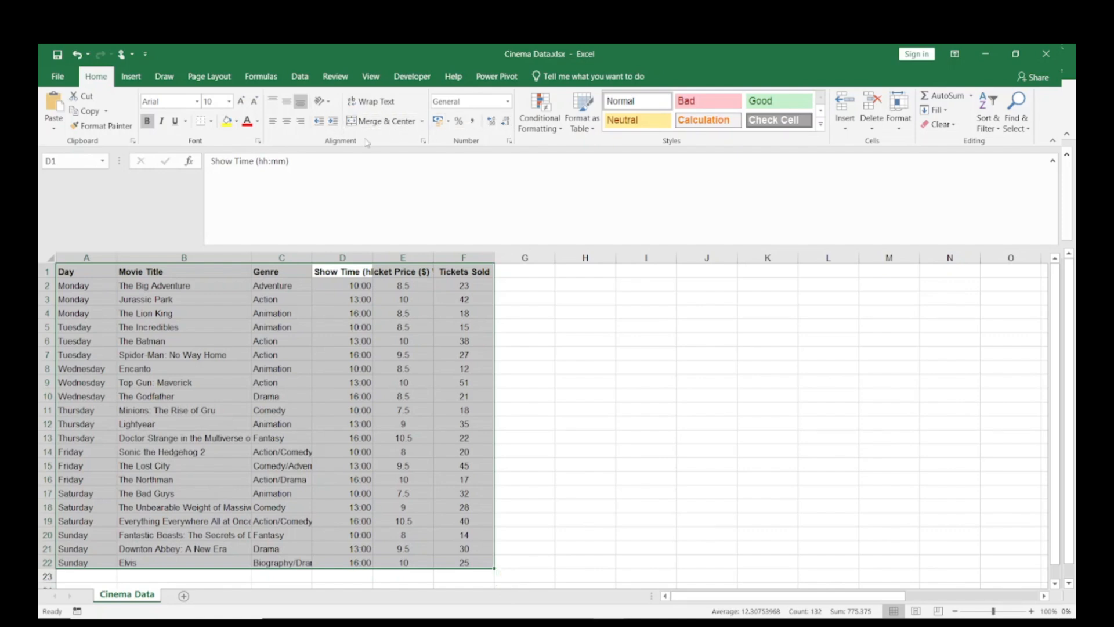
{"action": "left_click", "coordinate": [367, 103]}
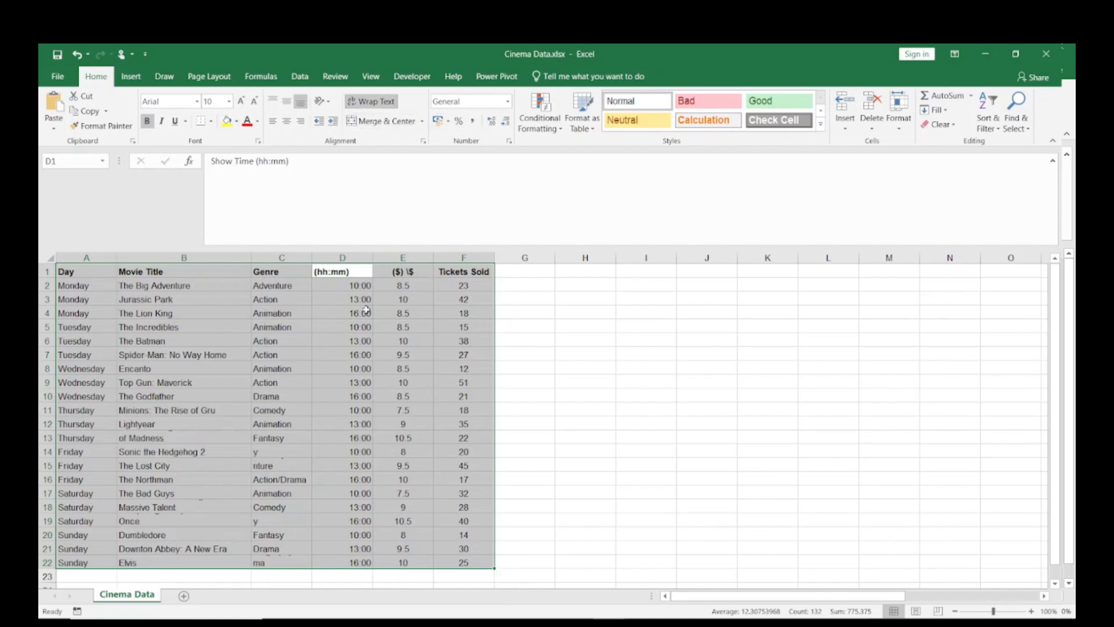
- Increase the height of header row 1 enough to show the two-line wrapped headers
{"action": "left_click", "coordinate": [367, 299]}
{"action": "left_click", "coordinate": [358, 276]}
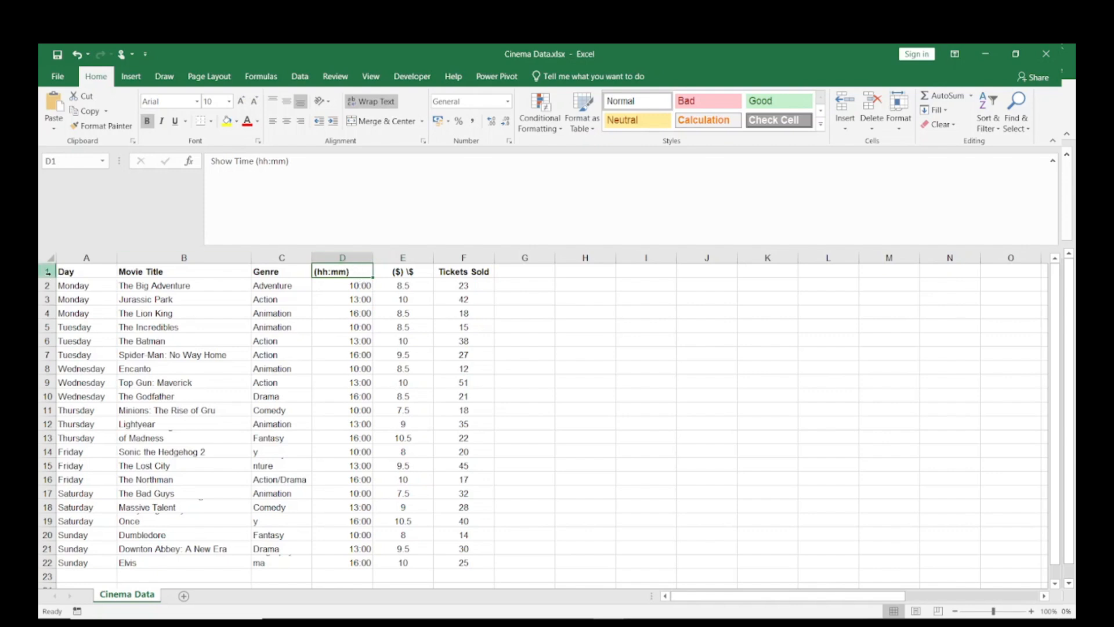
{"action": "left_click_drag", "start_coordinate": [51, 277], "coordinate": [52, 296]}
{"action": "left_click", "coordinate": [170, 288]}
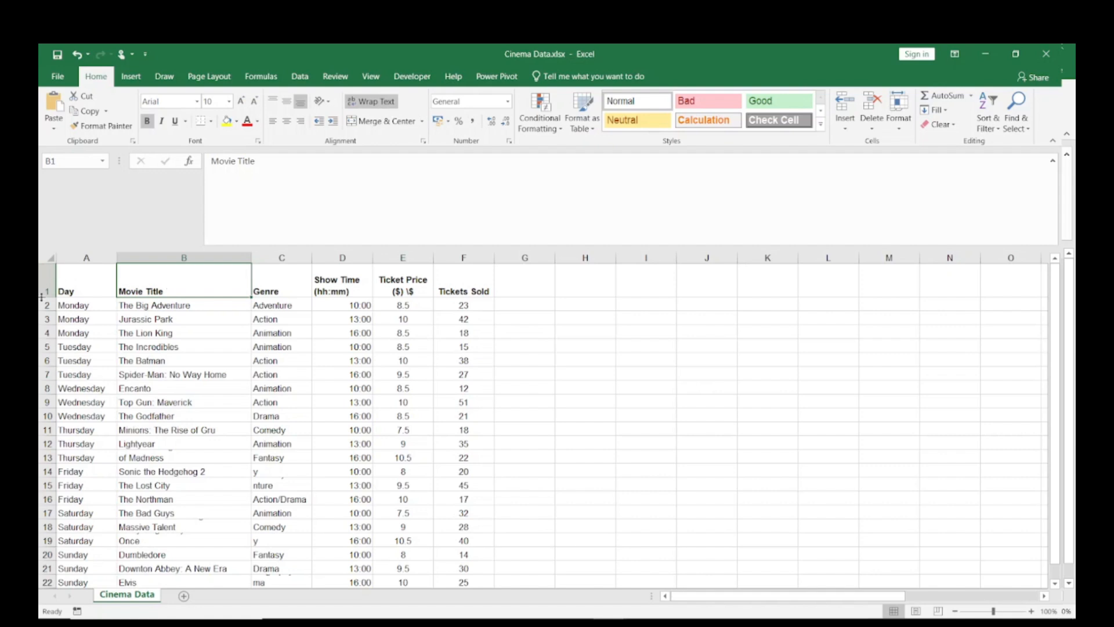
{"action": "left_click_drag", "start_coordinate": [41, 298], "coordinate": [42, 293]}
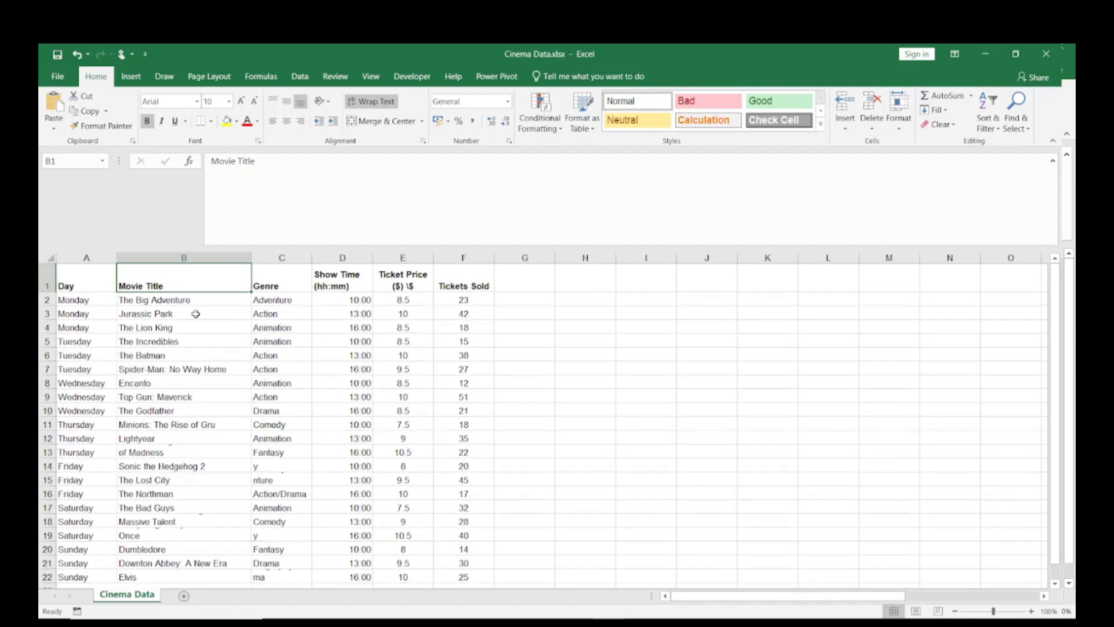
- Examine the Genre column entries from C4 down to C14 for wrapped text that is cut off
{"action": "left_click", "coordinate": [280, 323]}
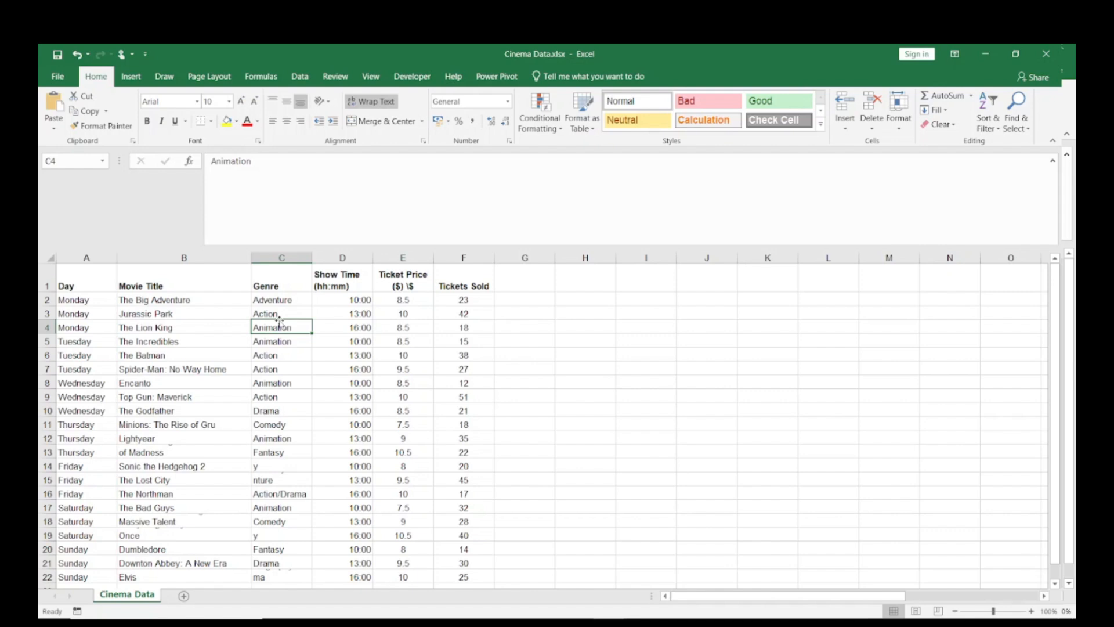
{"action": "key", "text": "Down"}
{"action": "key", "text": "Down"}
{"action": "key", "text": "Down"}
{"action": "key", "text": "Down"}
{"action": "key", "text": "Down"}
{"action": "key", "text": "Down"}
{"action": "key", "text": "Down"}
{"action": "key", "text": "Down"}
{"action": "key", "text": "Down"}
{"action": "key", "text": "Down"}
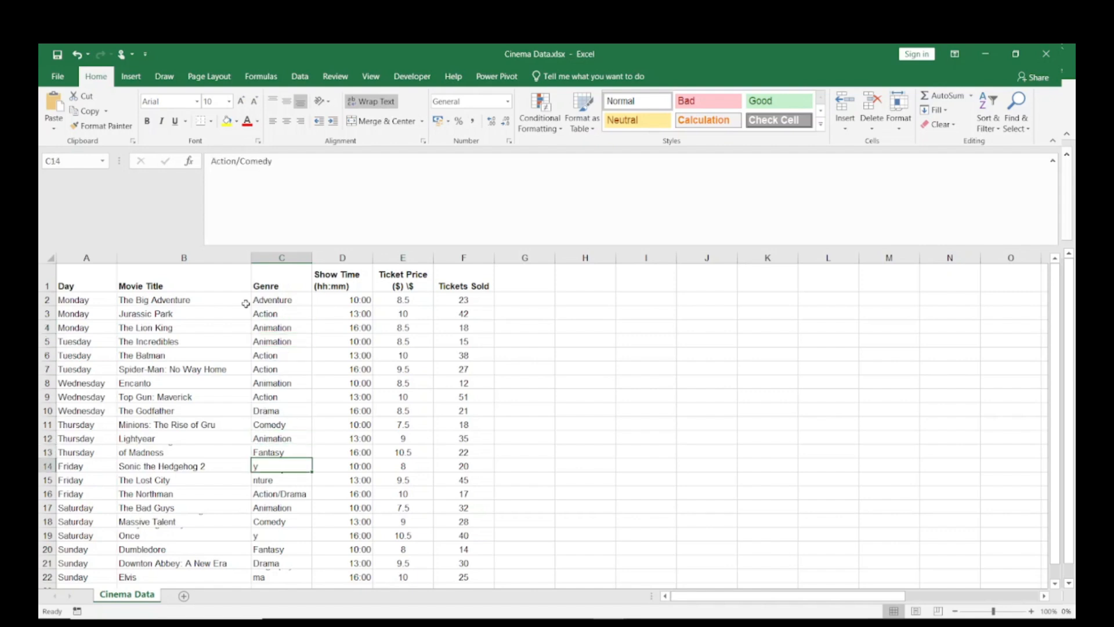
- Middle-align the whole table vertically and widen the Genre column so entries such as Comedy/Adventure fit on one line
{"action": "left_click", "coordinate": [169, 282]}
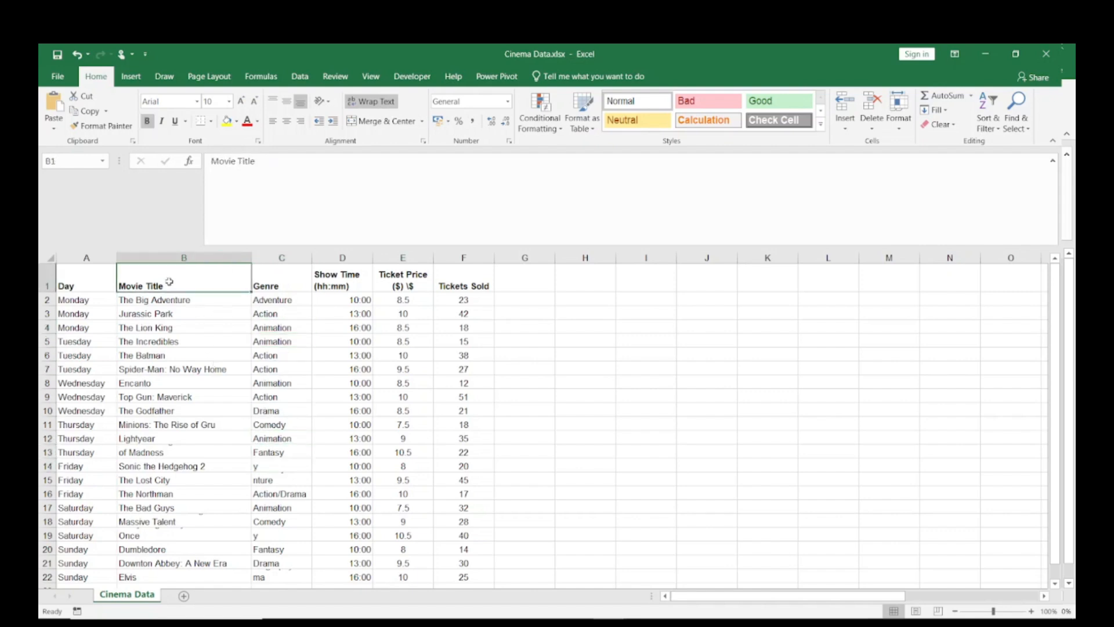
{"action": "key", "text": "ctrl+a"}
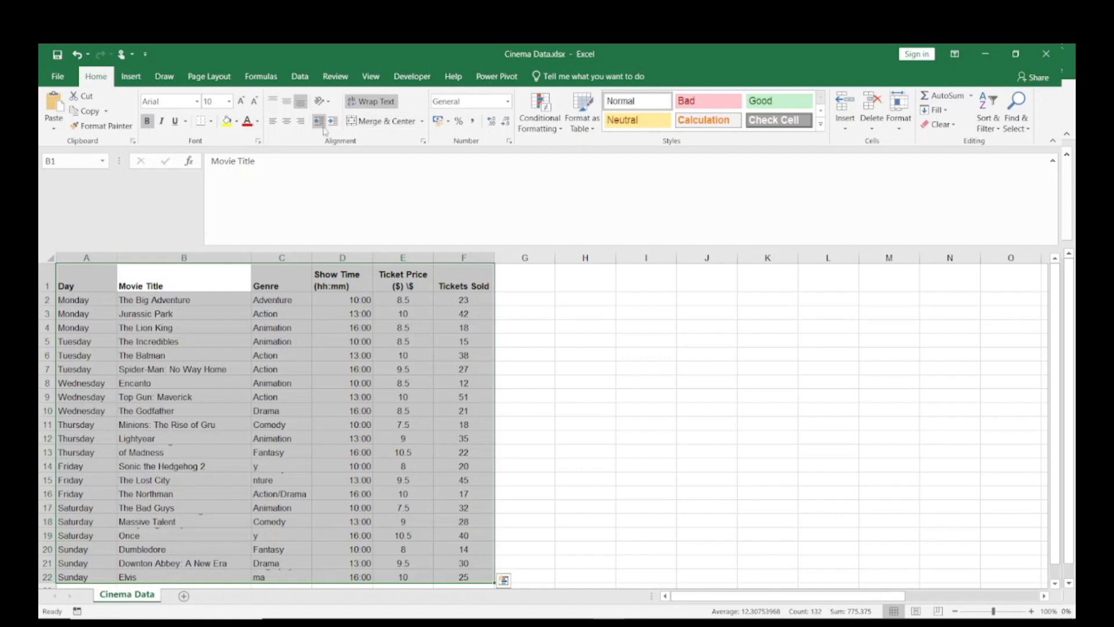
{"action": "left_click", "coordinate": [287, 102]}
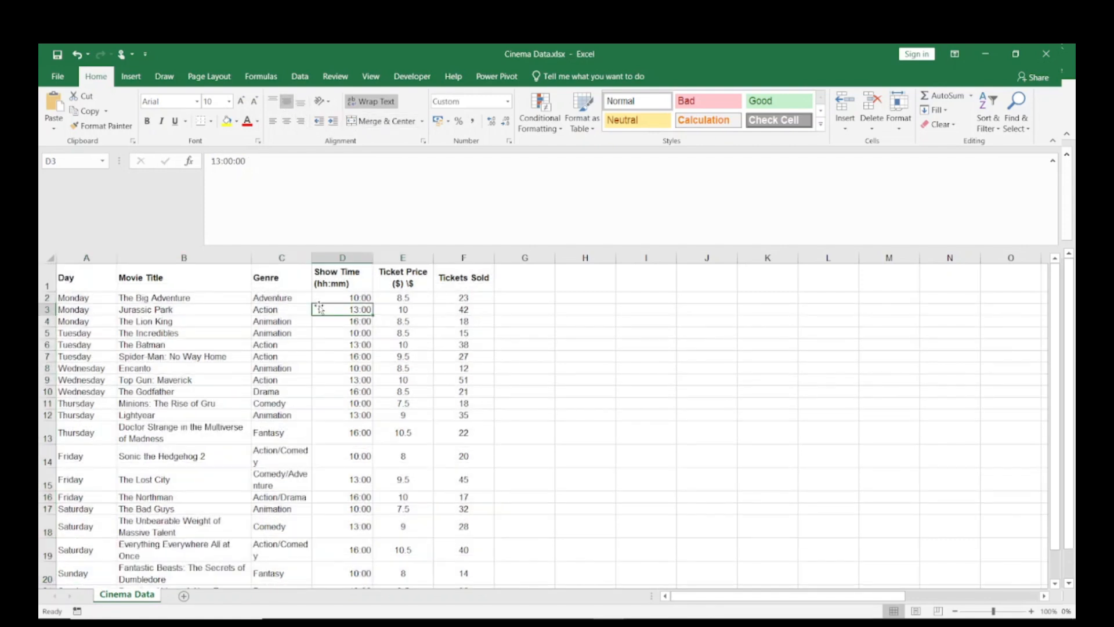
{"action": "left_click_drag", "start_coordinate": [322, 261], "coordinate": [349, 260]}
{"action": "left_click", "coordinate": [328, 345]}
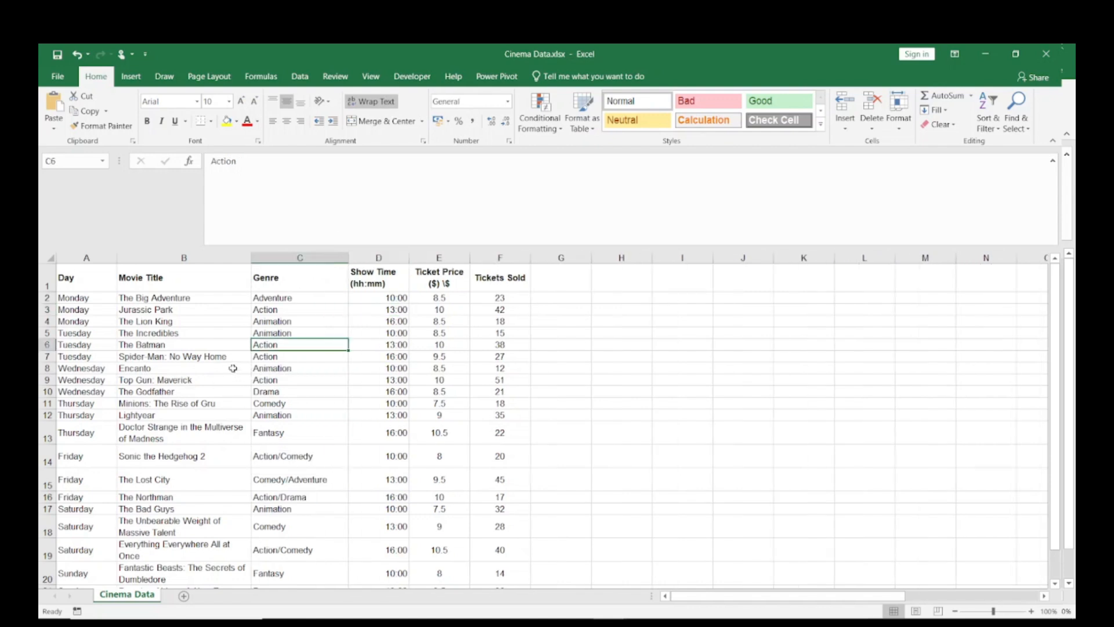
- Return the whole table to bottom vertical alignment and make A1 the active cell
{"action": "left_click", "coordinate": [208, 296]}
{"action": "key", "text": "ctrl+a"}
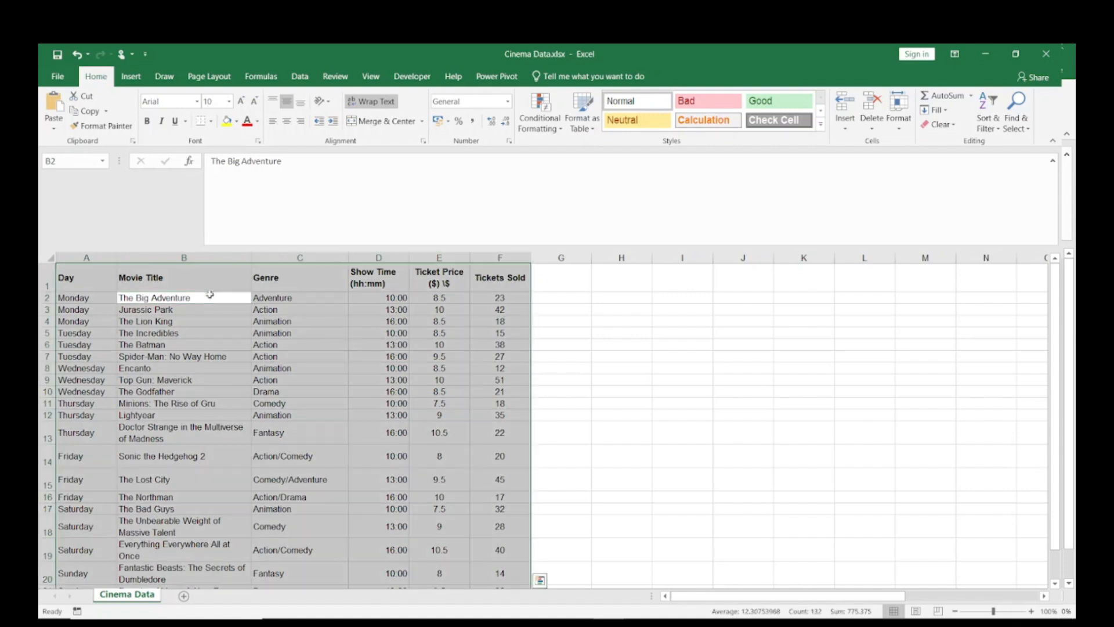
{"action": "left_click", "coordinate": [287, 104]}
{"action": "left_click", "coordinate": [297, 282]}
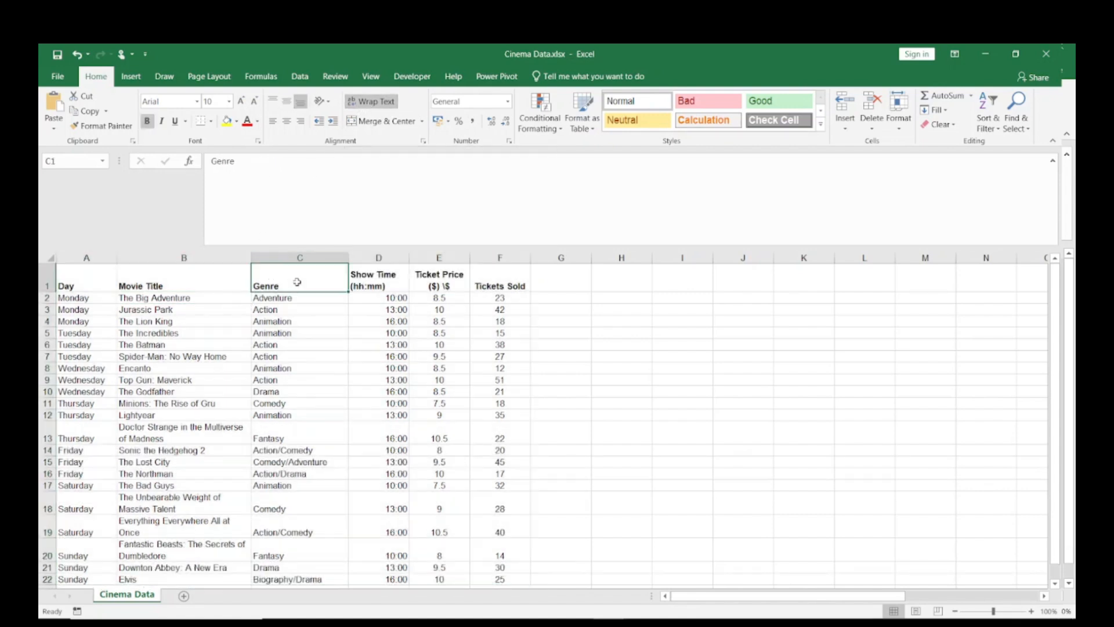
{"action": "key", "text": "Left"}
{"action": "key", "text": "Left"}
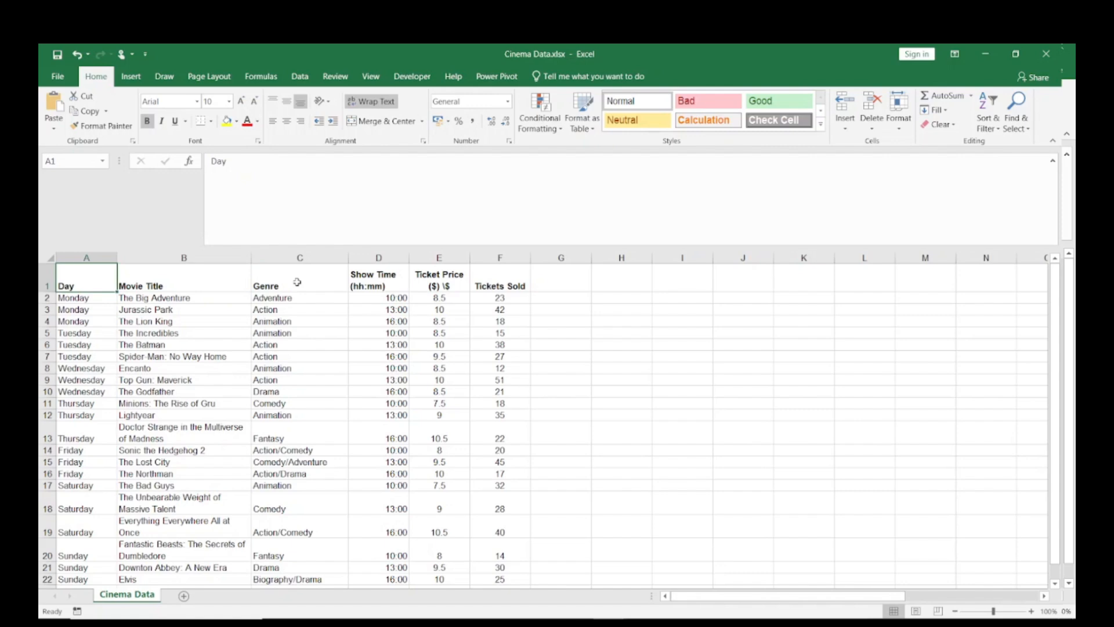
- Examine the Day column from the header in A1 down past the last data row and back up
{"action": "key", "text": "Down"}
{"action": "key", "text": "Down"}
{"action": "key", "text": "Down"}
{"action": "key", "text": "Down"}
{"action": "key", "text": "Down"}
{"action": "key", "text": "Down"}
{"action": "key", "text": "Down"}
{"action": "key", "text": "Down"}
{"action": "key", "text": "Down"}
{"action": "key", "text": "Down"}
{"action": "key", "text": "Down"}
{"action": "key", "text": "Down"}
{"action": "key", "text": "Down"}
{"action": "key", "text": "Down"}
{"action": "key", "text": "Down"}
{"action": "key", "text": "Down"}
{"action": "key", "text": "Down"}
{"action": "key", "text": "Down"}
{"action": "key", "text": "Down"}
{"action": "key", "text": "Down"}
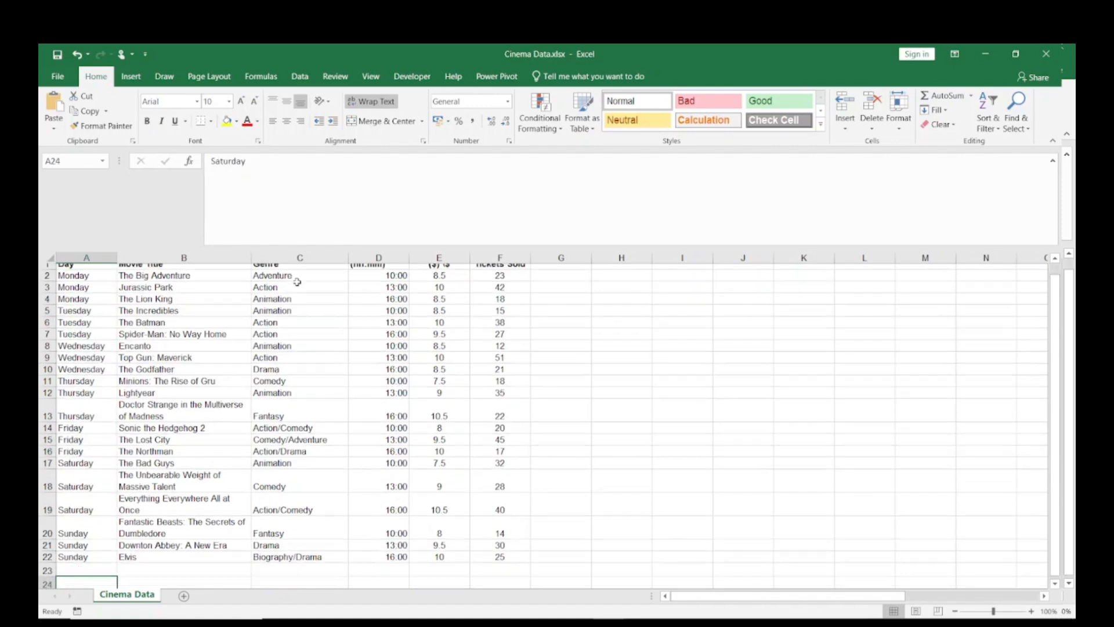
{"action": "key", "text": "Up"}
{"action": "key", "text": "Up"}
{"action": "key", "text": "Up"}
{"action": "key", "text": "Up"}
{"action": "key", "text": "Up"}
{"action": "key", "text": "Up"}
{"action": "key", "text": "Up"}
{"action": "key", "text": "Up"}
{"action": "key", "text": "Up"}
{"action": "key", "text": "Up"}
{"action": "key", "text": "Up"}
{"action": "key", "text": "Up"}
{"action": "key", "text": "Up"}
{"action": "key", "text": "Up"}
{"action": "key", "text": "Up"}
{"action": "key", "text": "Up"}
{"action": "key", "text": "Up"}
{"action": "key", "text": "Up"}
{"action": "key", "text": "Up"}
{"action": "key", "text": "Up"}
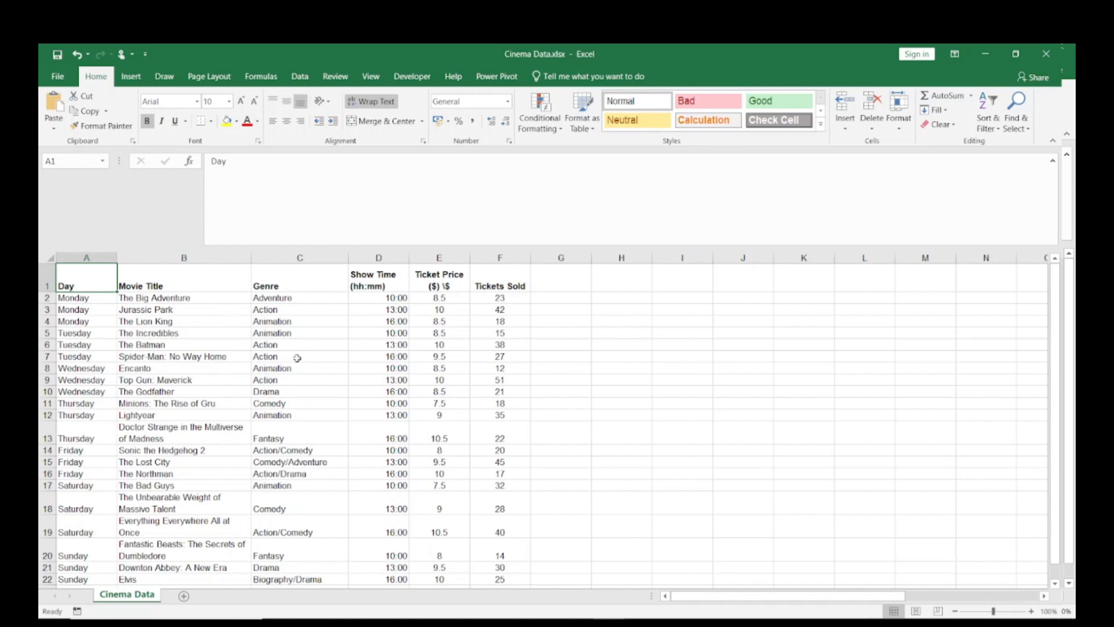
- Examine the Movie Title entries down to B5, the values across row 5, and the header row back to A1
{"action": "left_click", "coordinate": [199, 296]}
{"action": "key", "text": "Down"}
{"action": "key", "text": "Down"}
{"action": "key", "text": "Down"}
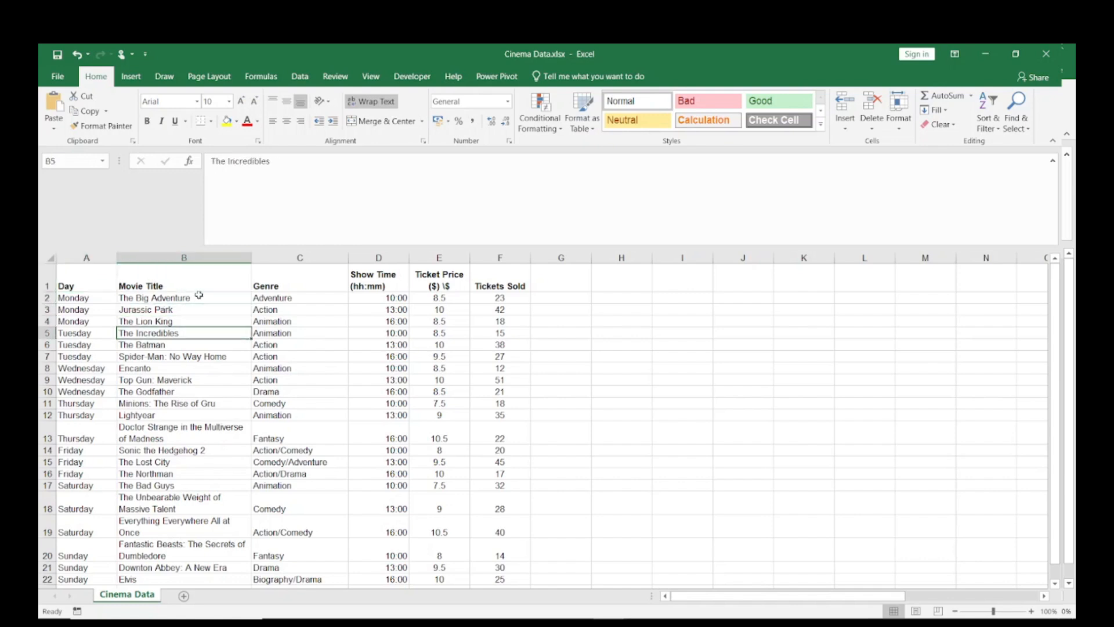
{"action": "key", "text": "Right"}
{"action": "key", "text": "Right"}
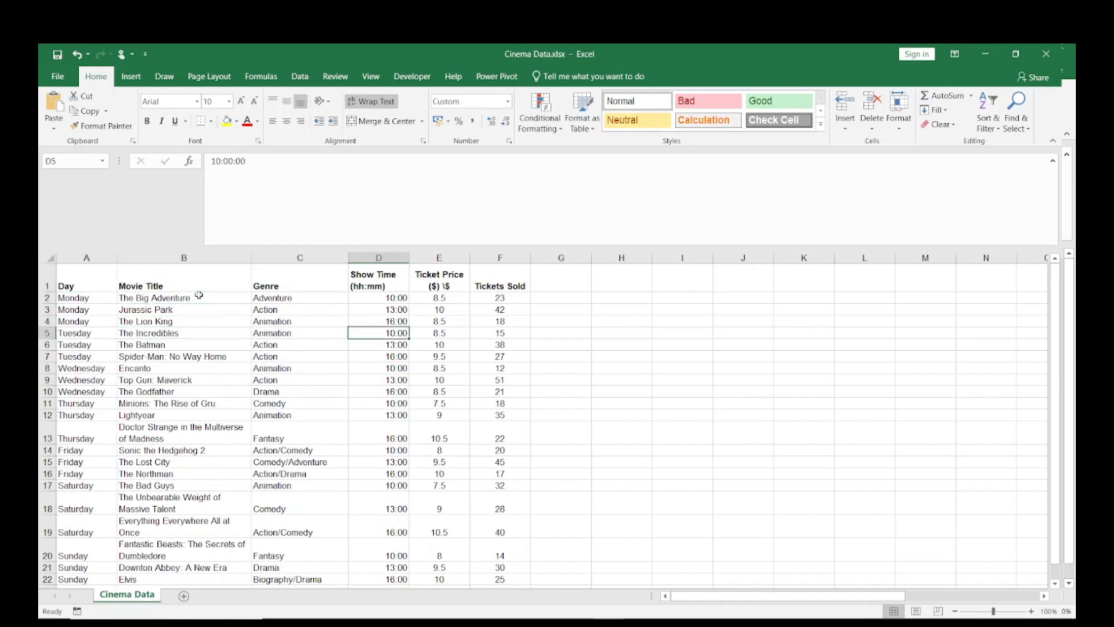
{"action": "key", "text": "Right"}
{"action": "key", "text": "Right"}
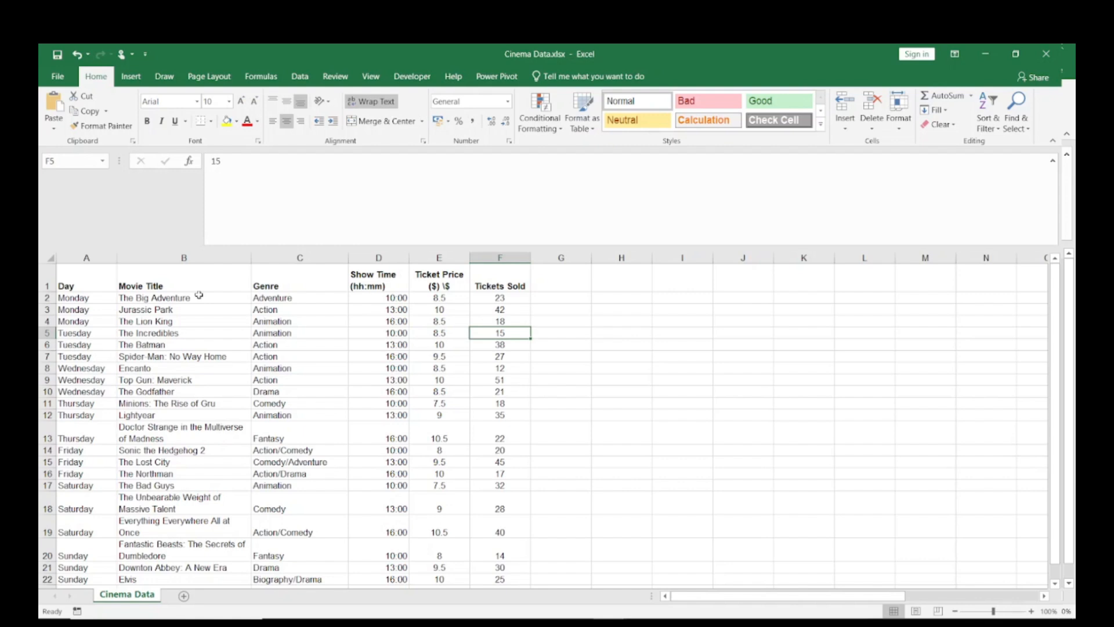
{"action": "key", "text": "Up"}
{"action": "key", "text": "Up"}
{"action": "key", "text": "Up"}
{"action": "key", "text": "Up"}
{"action": "key", "text": "Left"}
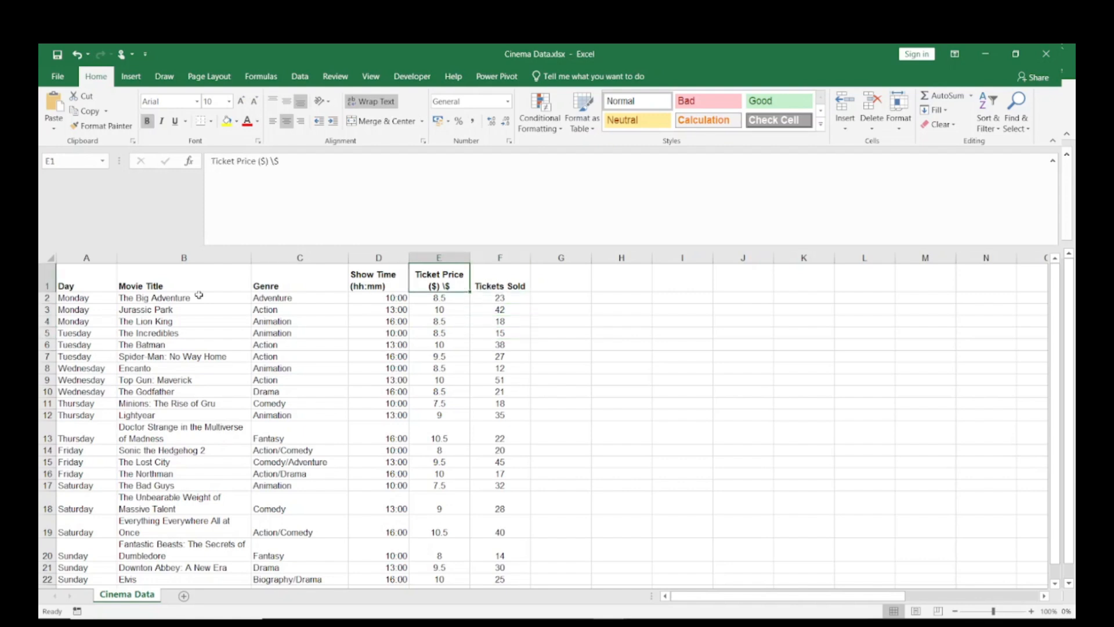
{"action": "key", "text": "Left"}
{"action": "key", "text": "Left"}
{"action": "key", "text": "Left"}
{"action": "key", "text": "Left"}
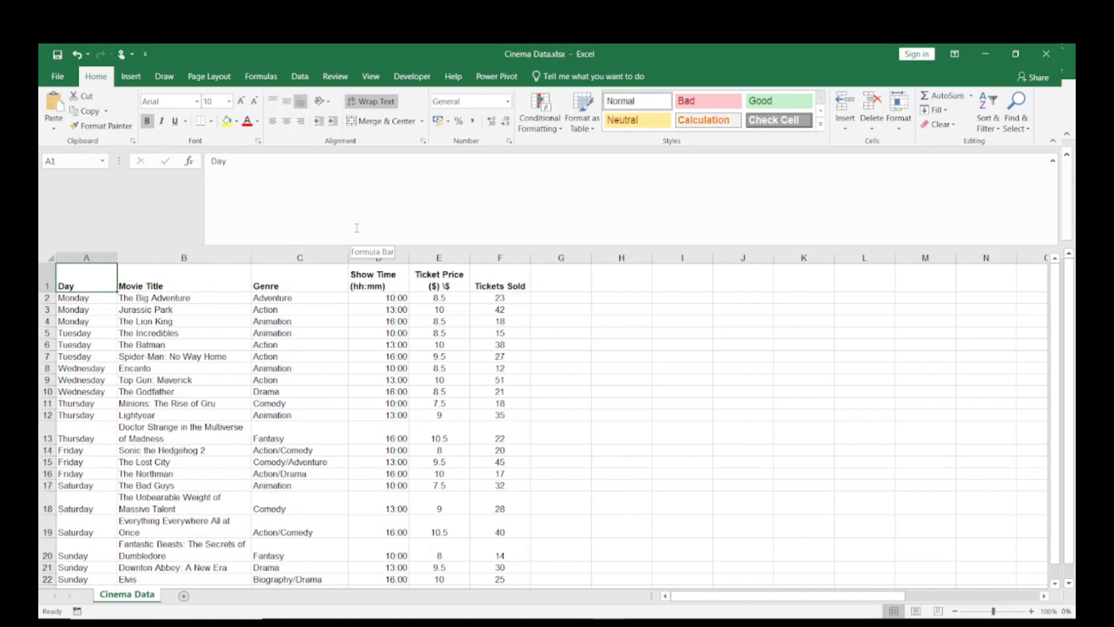
- Compare header cells with the first data row beneath them, covering the Day, Show Time and Ticket Price columns
{"action": "key", "text": "Down"}
{"action": "left_click", "coordinate": [92, 284]}
{"action": "key", "text": "Down"}
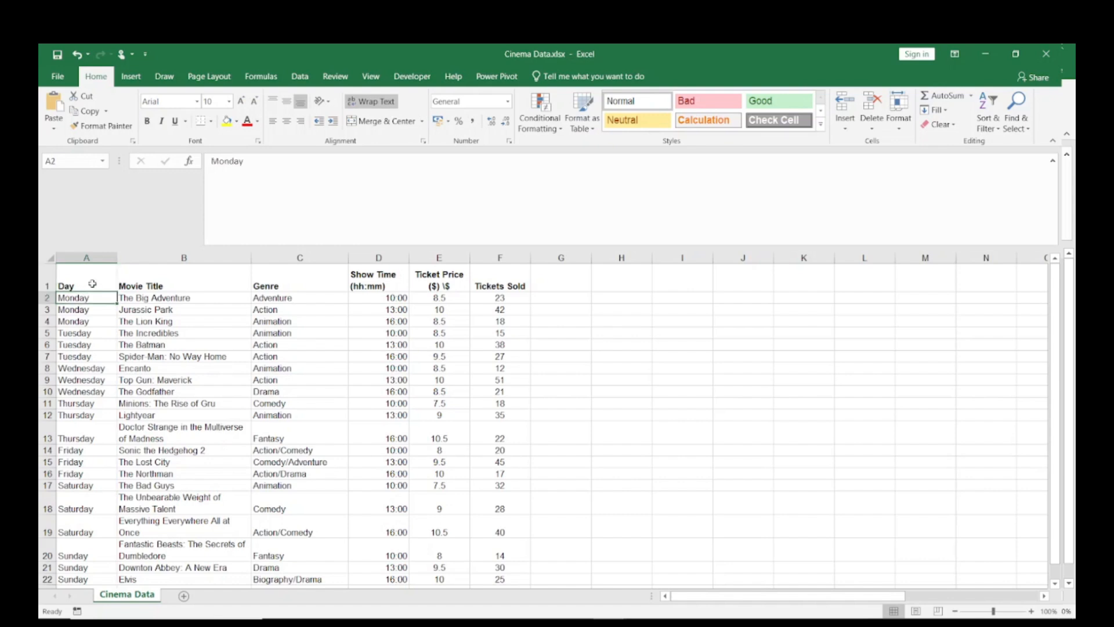
{"action": "left_click", "coordinate": [92, 284]}
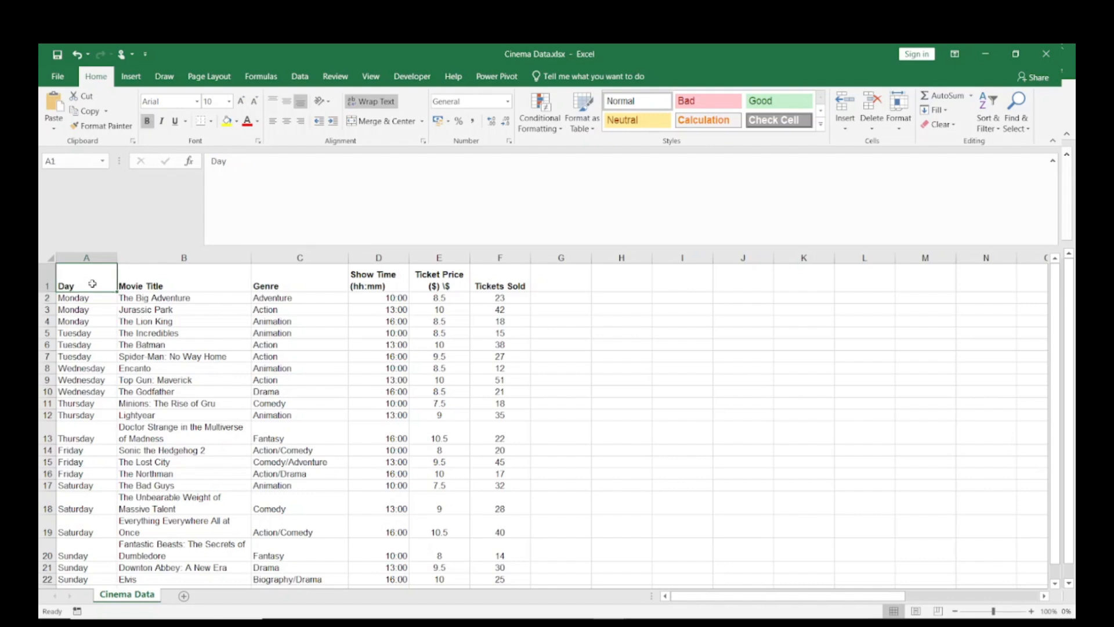
{"action": "key", "text": "Down"}
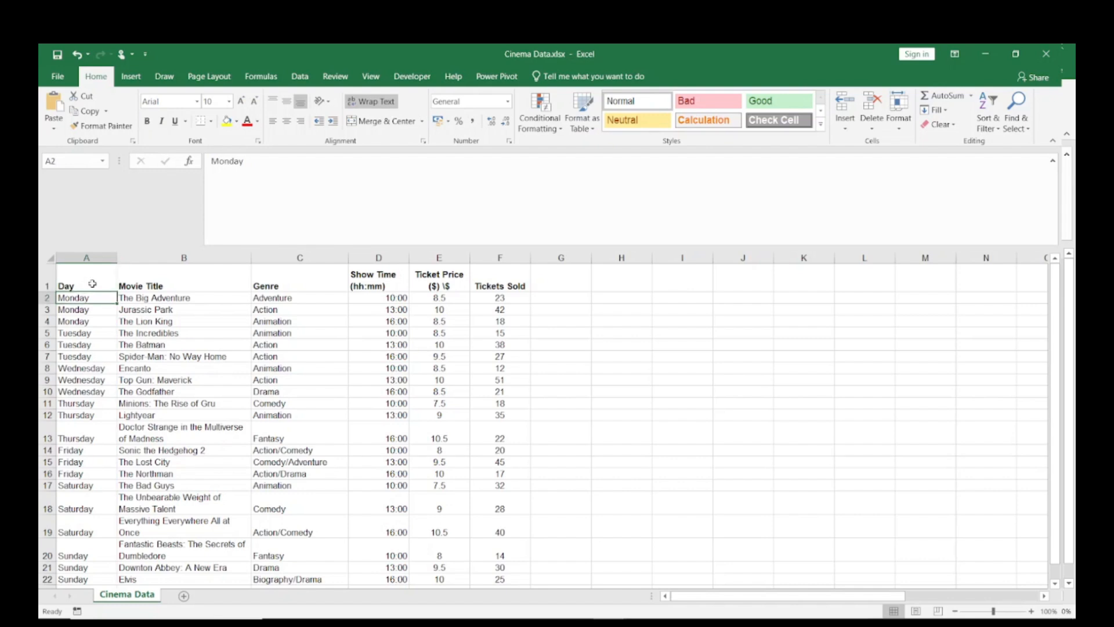
{"action": "left_click", "coordinate": [92, 284]}
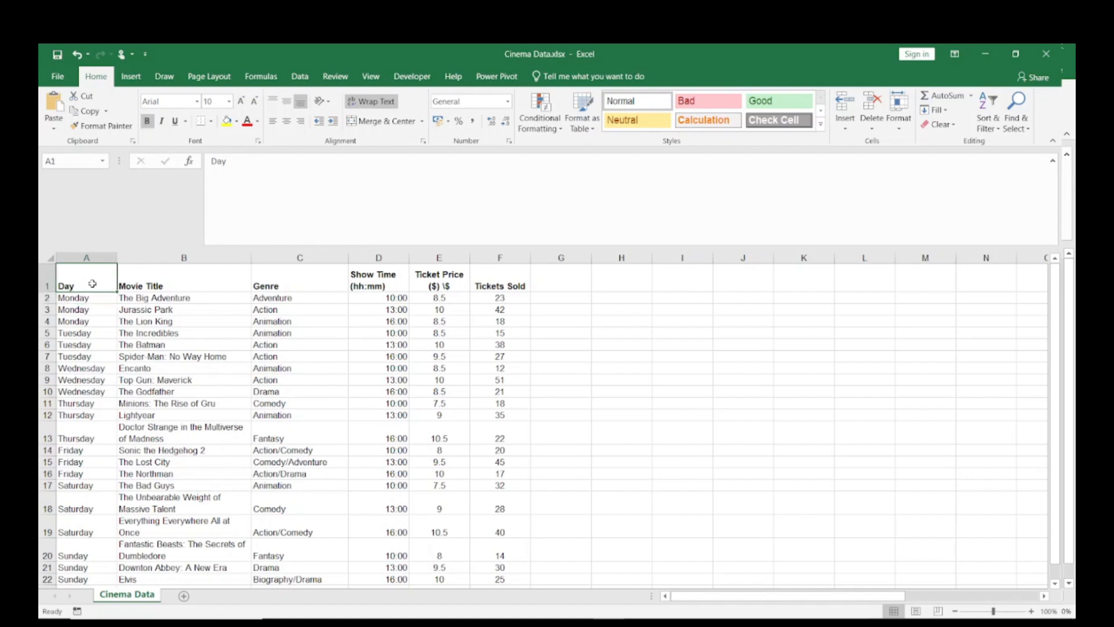
{"action": "key", "text": "Right"}
{"action": "key", "text": "Right"}
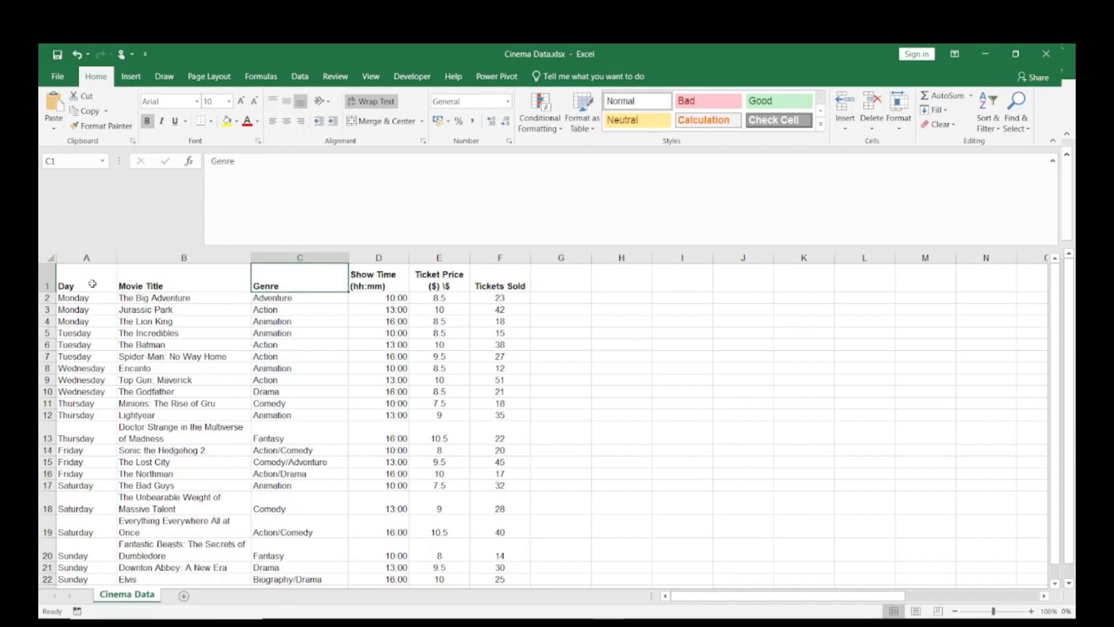
{"action": "key", "text": "Right"}
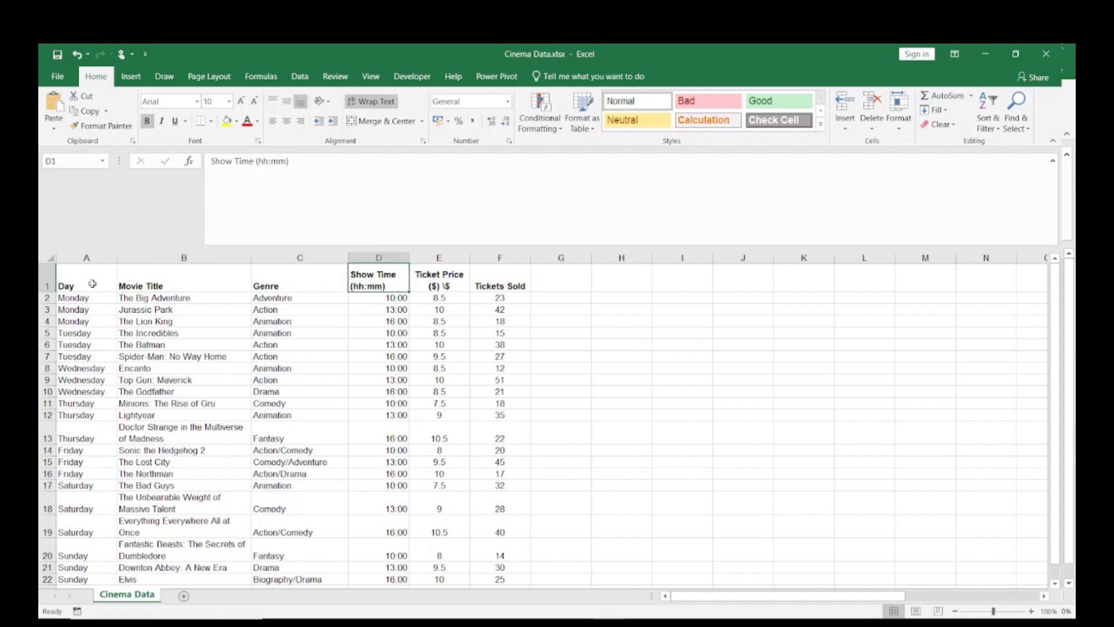
{"action": "key", "text": "Down"}
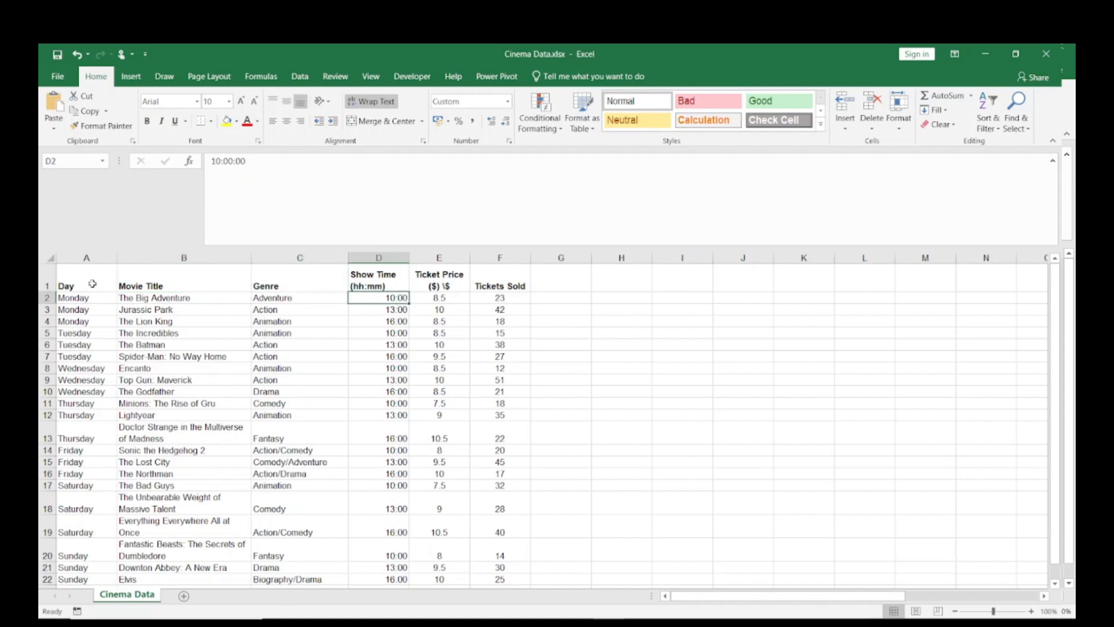
{"action": "key", "text": "Up"}
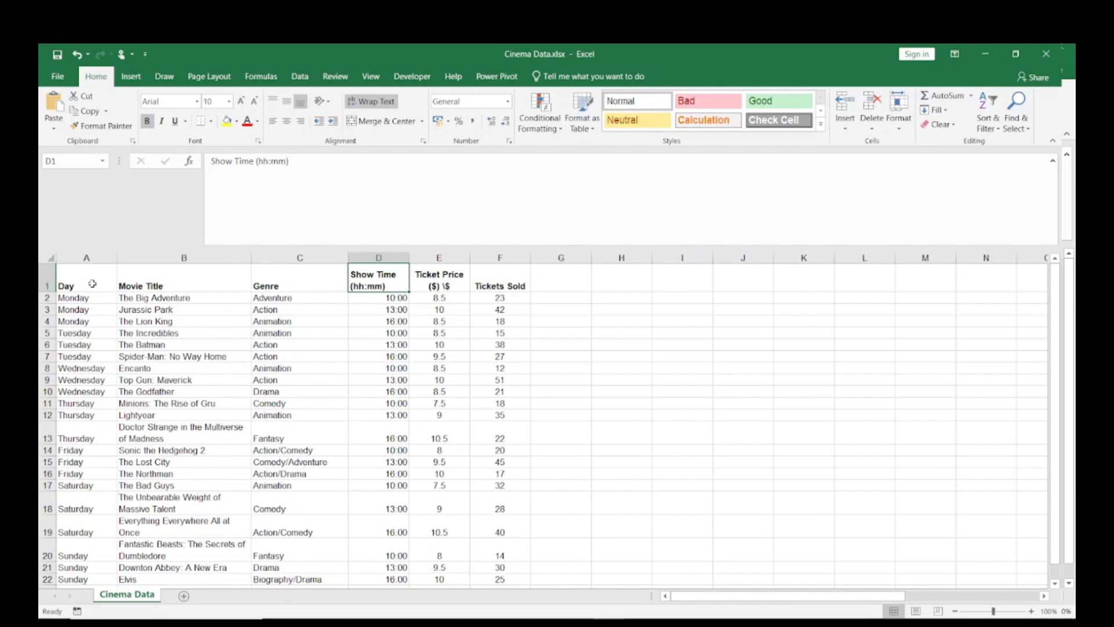
{"action": "key", "text": "Down"}
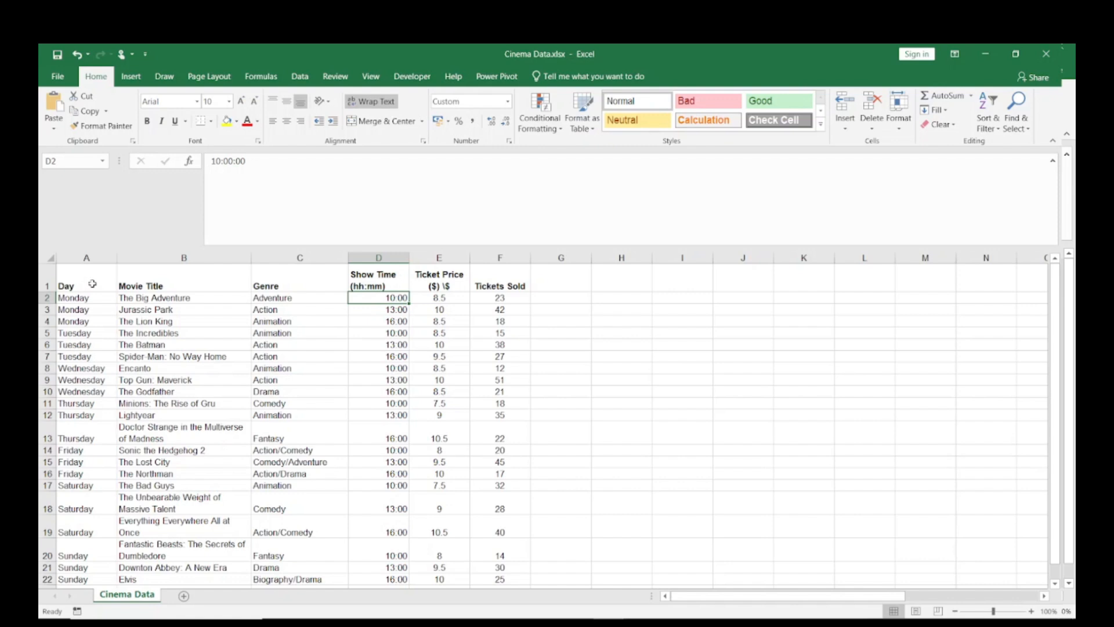
{"action": "key", "text": "Right"}
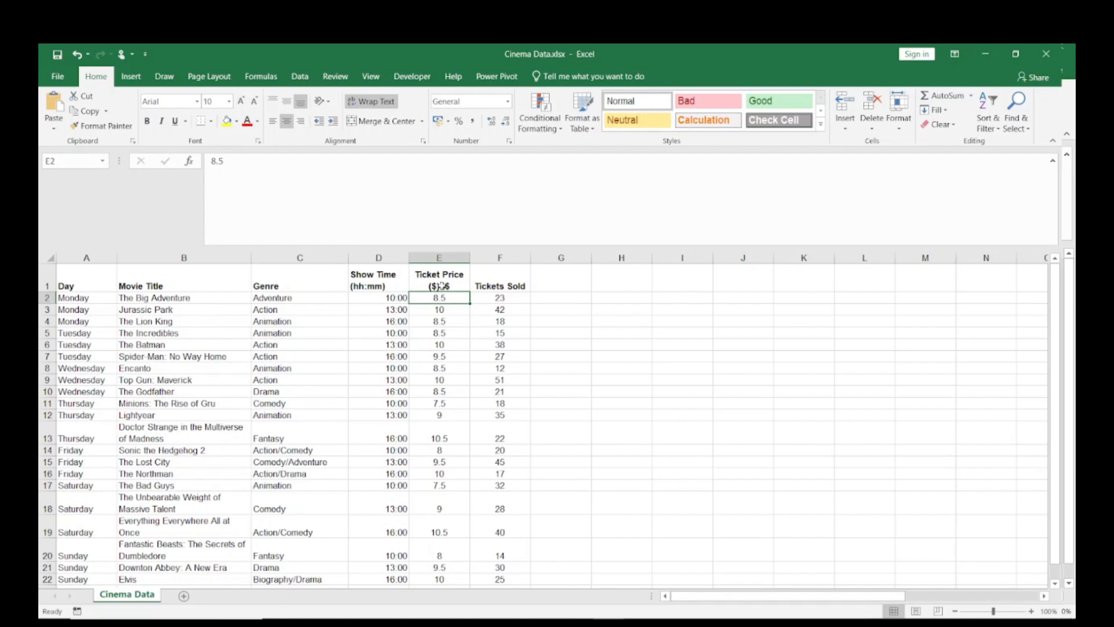
{"action": "key", "text": "Up"}
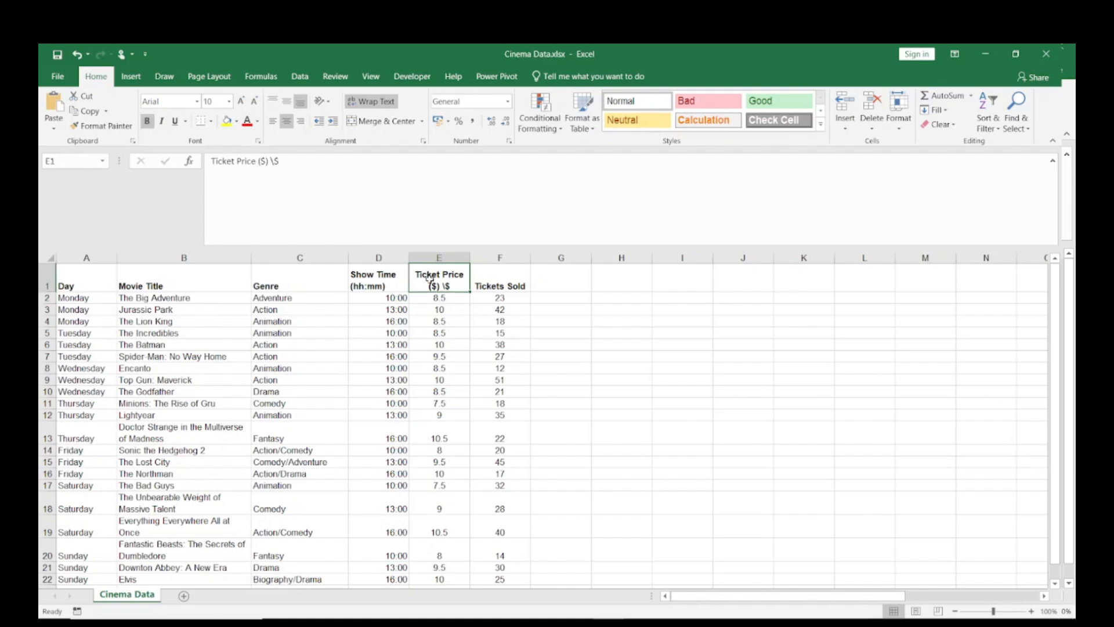
{"action": "key", "text": "Down"}
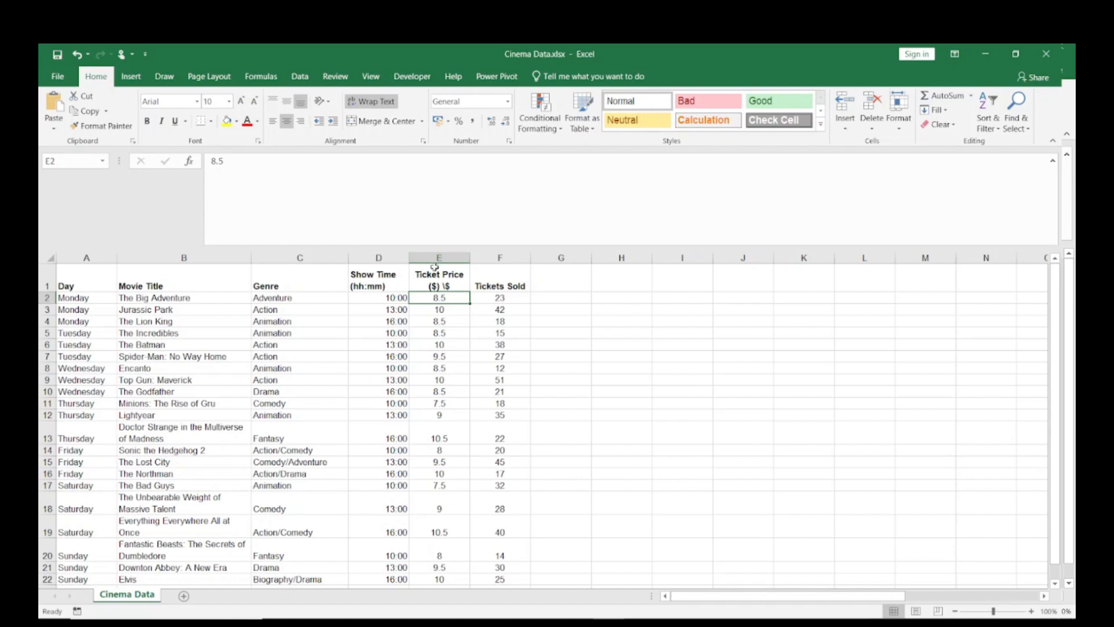
{"action": "left_click", "coordinate": [434, 285]}
{"action": "key", "text": "Right"}
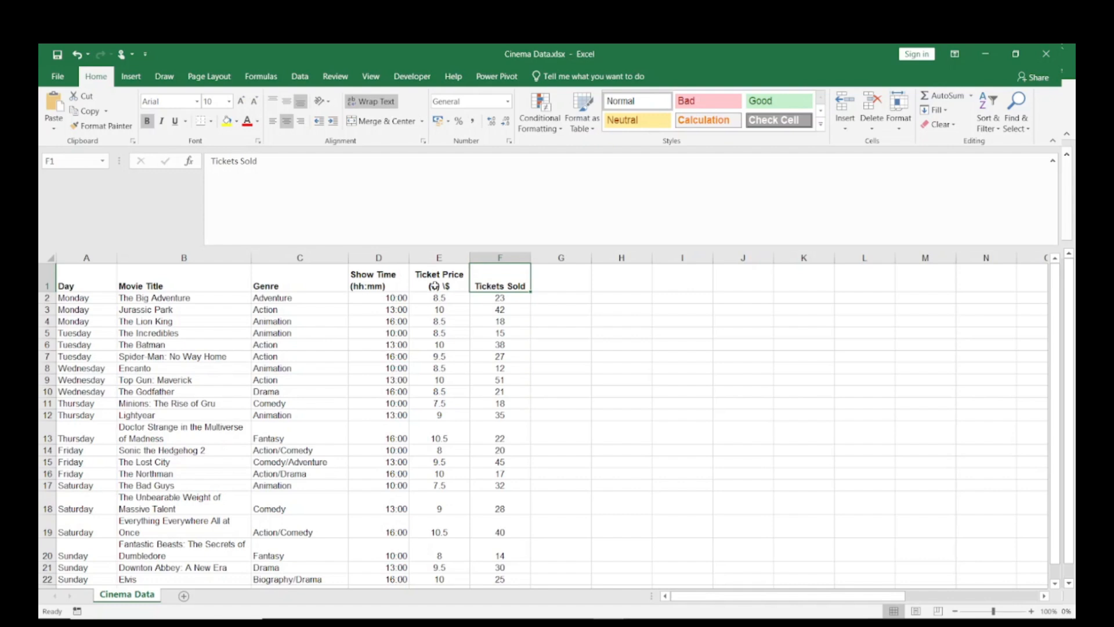
{"action": "left_click", "coordinate": [227, 280]}
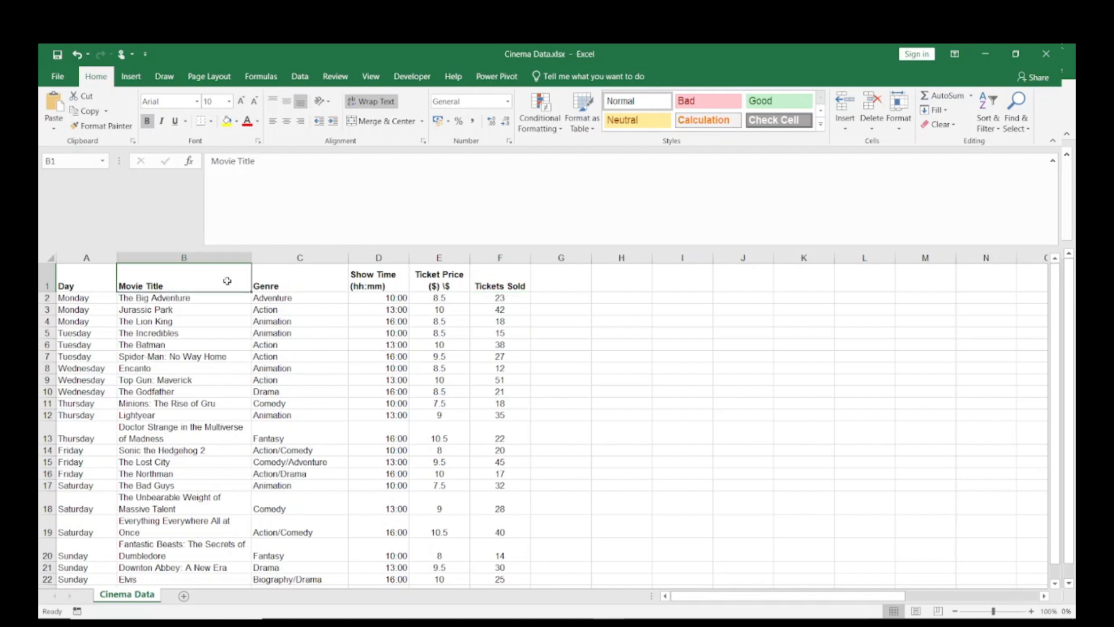
- Convert the whole data range A1:F22 into an Excel table that uses row 1 as its headers
{"action": "left_click_drag", "start_coordinate": [82, 273], "coordinate": [231, 274]}
{"action": "left_click", "coordinate": [231, 274]}
{"action": "key", "text": "Left"}
{"action": "key", "text": "ctrl+a"}
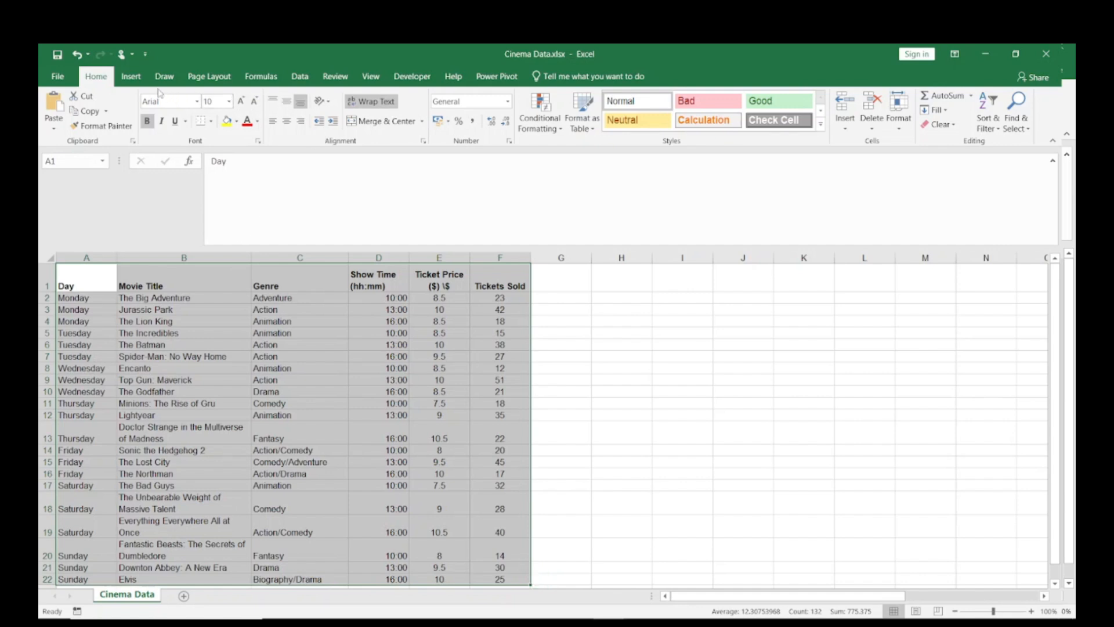
{"action": "left_click", "coordinate": [131, 77]}
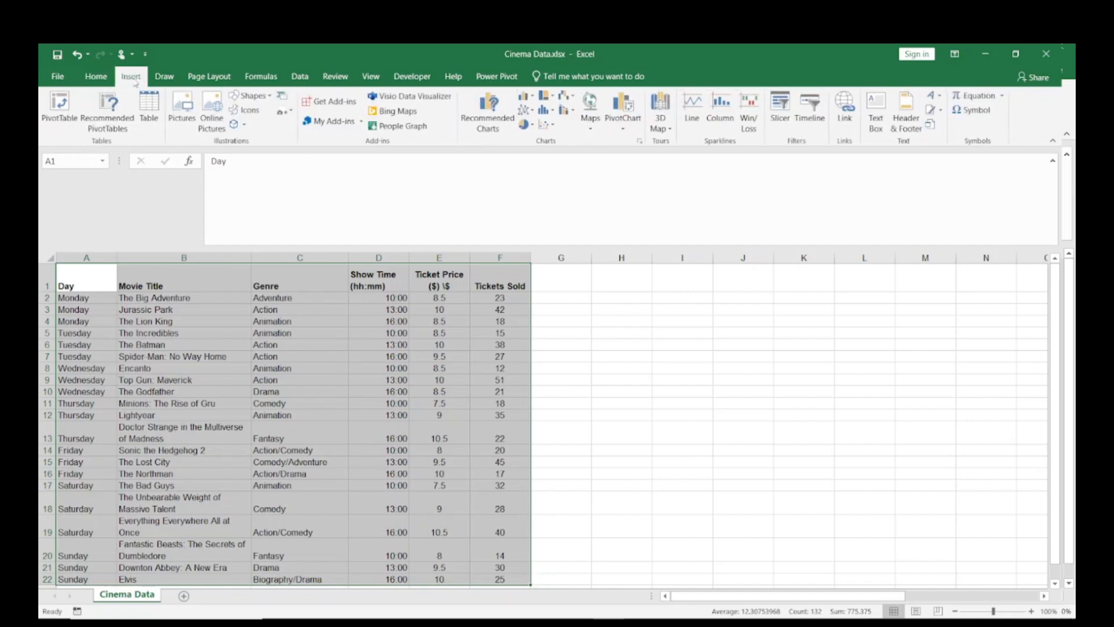
{"action": "left_click", "coordinate": [154, 116]}
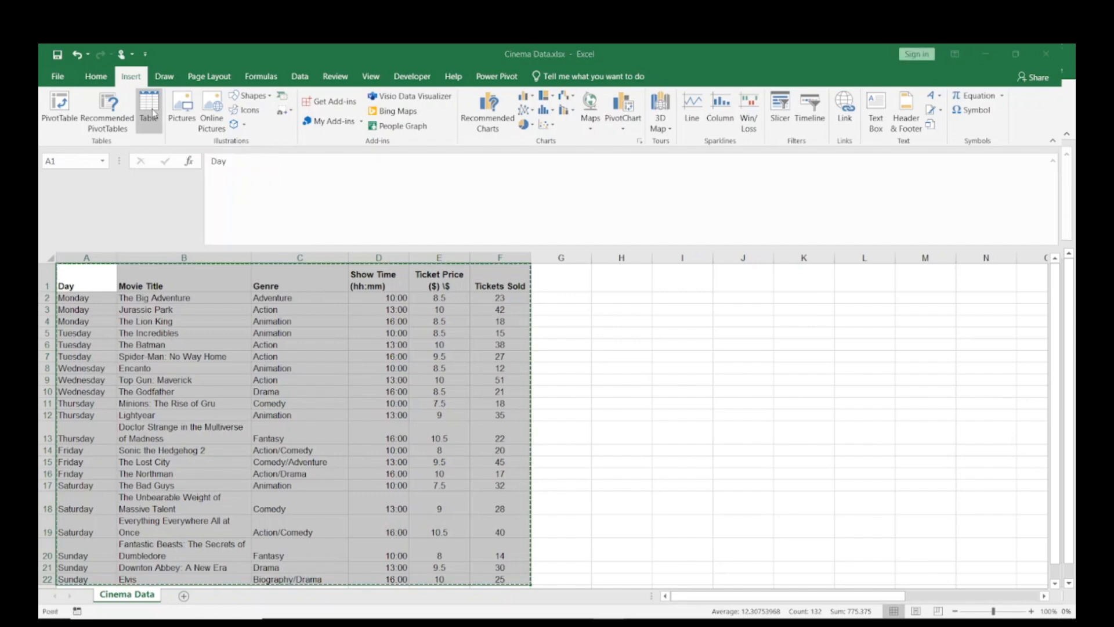
{"action": "left_click", "coordinate": [538, 344]}
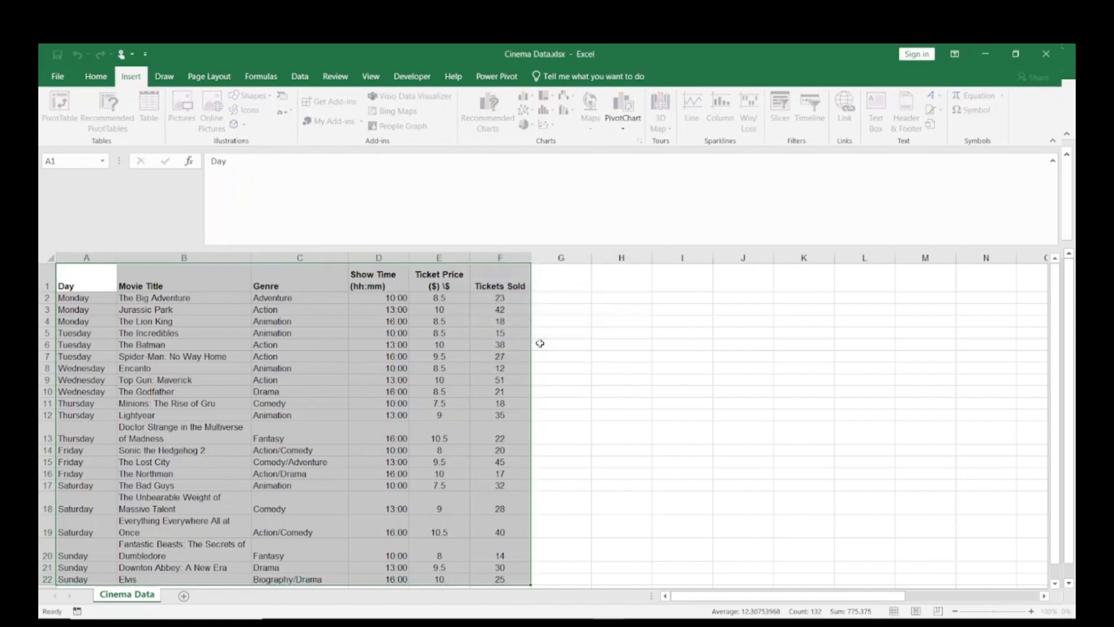
- Apply the orange table style with banded rows to the cinema data table
{"action": "left_click", "coordinate": [401, 320]}
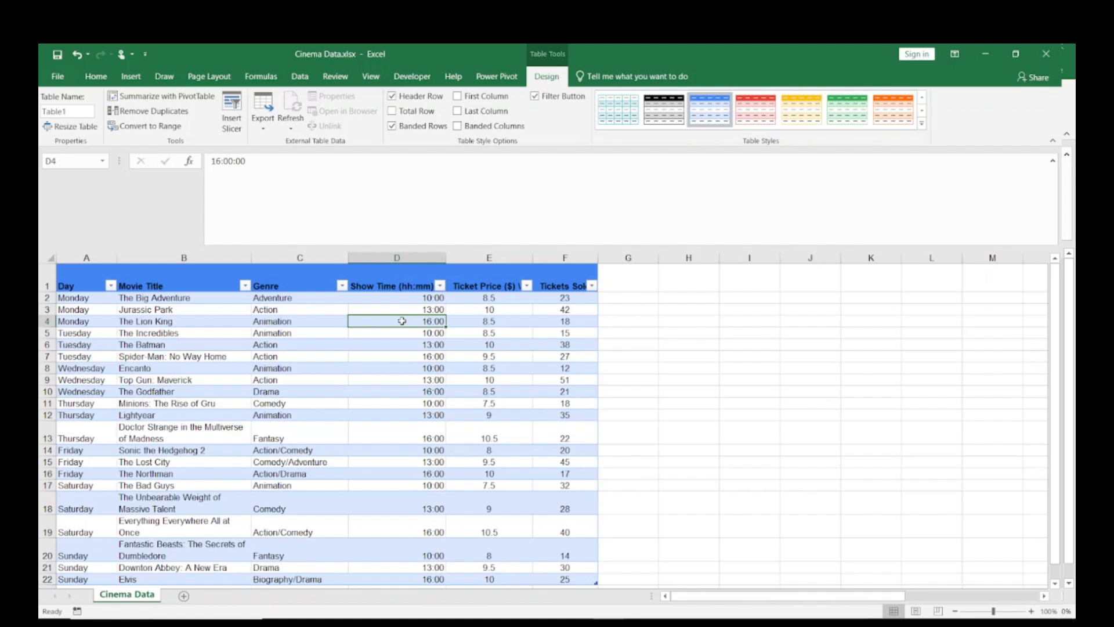
{"action": "left_click", "coordinate": [621, 105]}
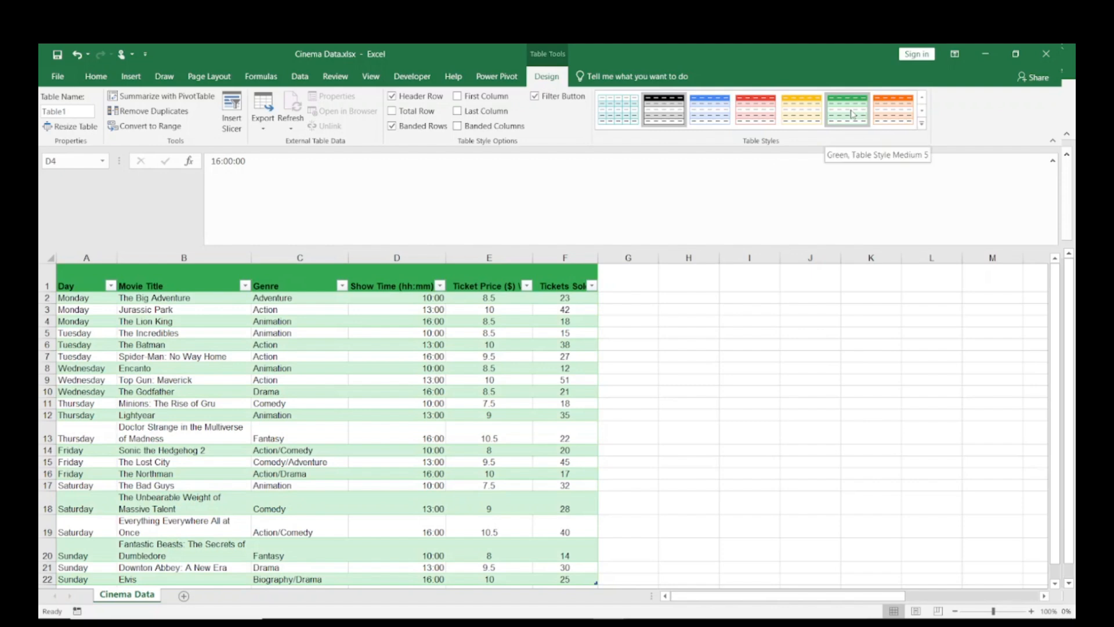
{"action": "left_click", "coordinate": [886, 113]}
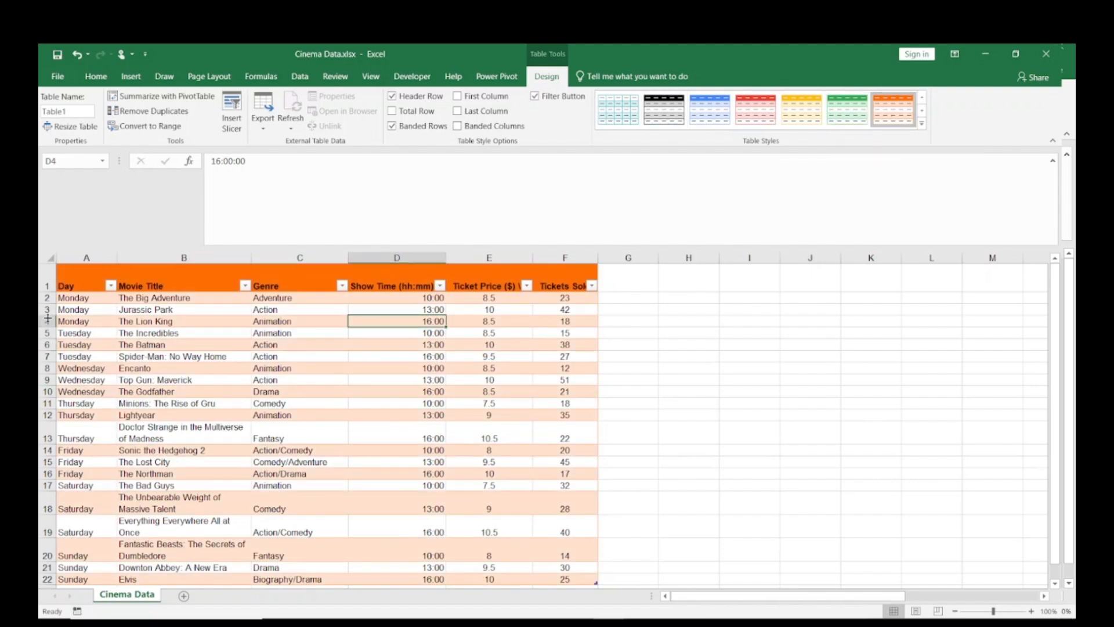
- Set the text of header row 1 to white and bold, keeping the orange fill, and make B2 the active cell
{"action": "left_click", "coordinate": [43, 286]}
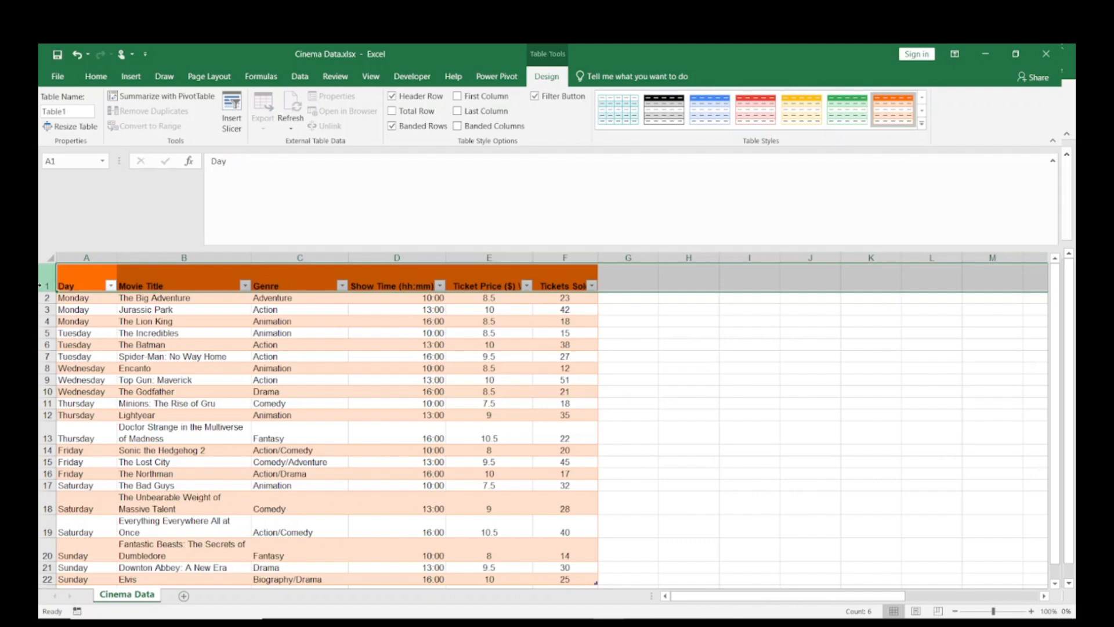
{"action": "left_click", "coordinate": [96, 76]}
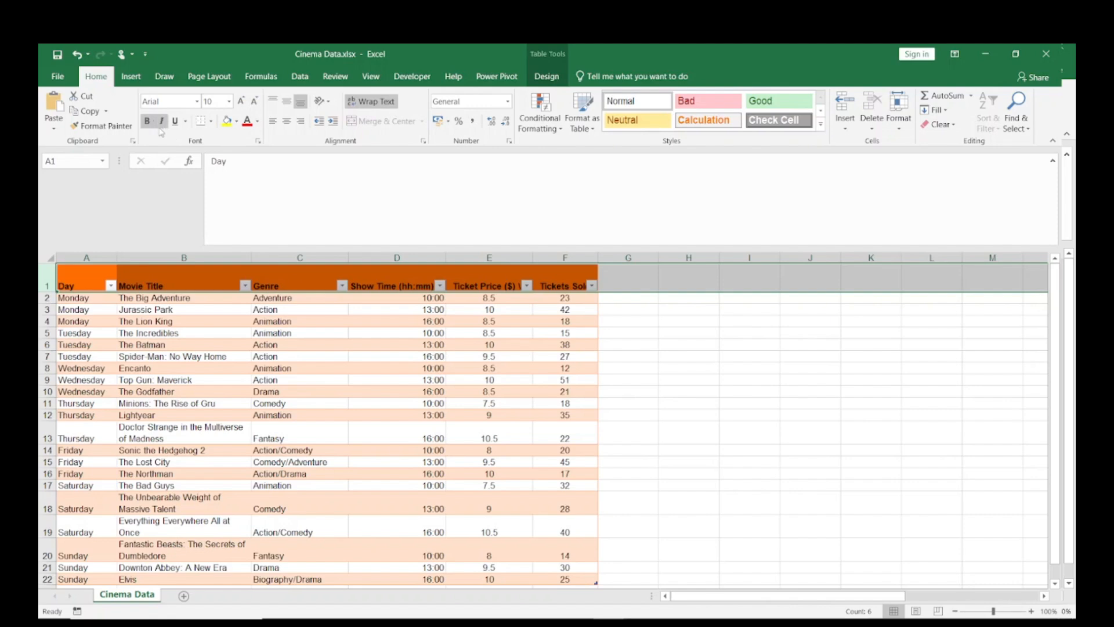
{"action": "left_click", "coordinate": [236, 122]}
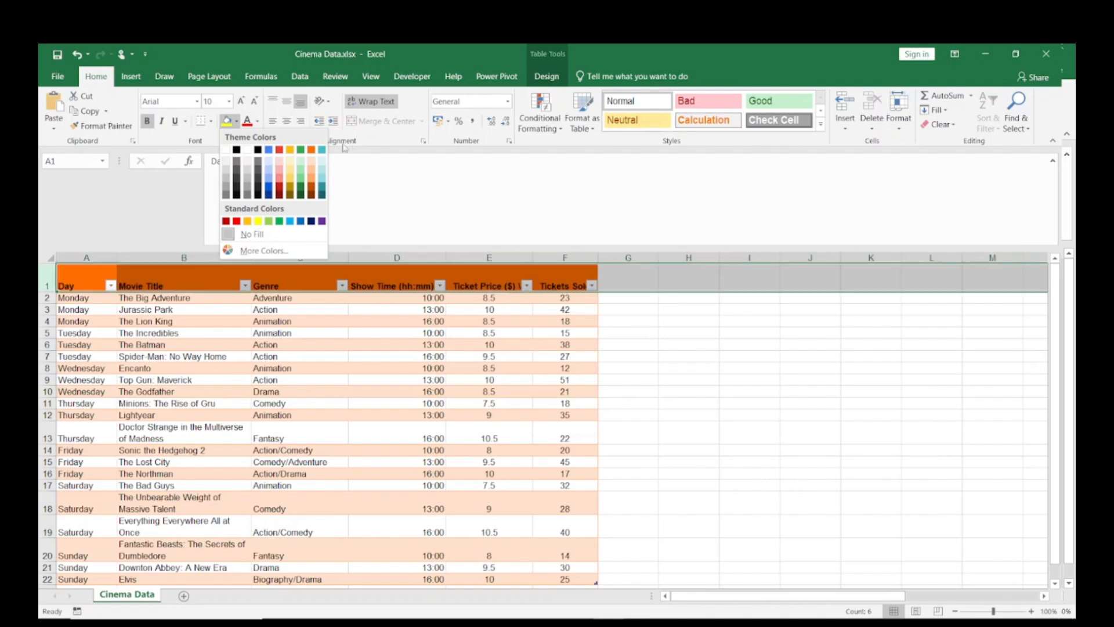
{"action": "left_click", "coordinate": [368, 187]}
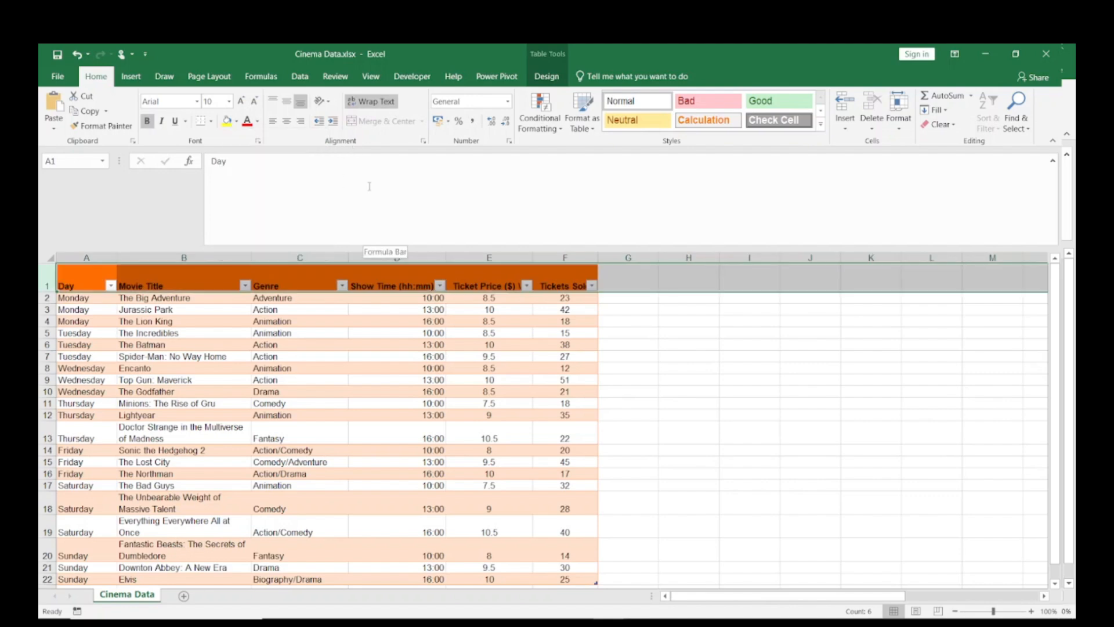
{"action": "left_click", "coordinate": [259, 121]}
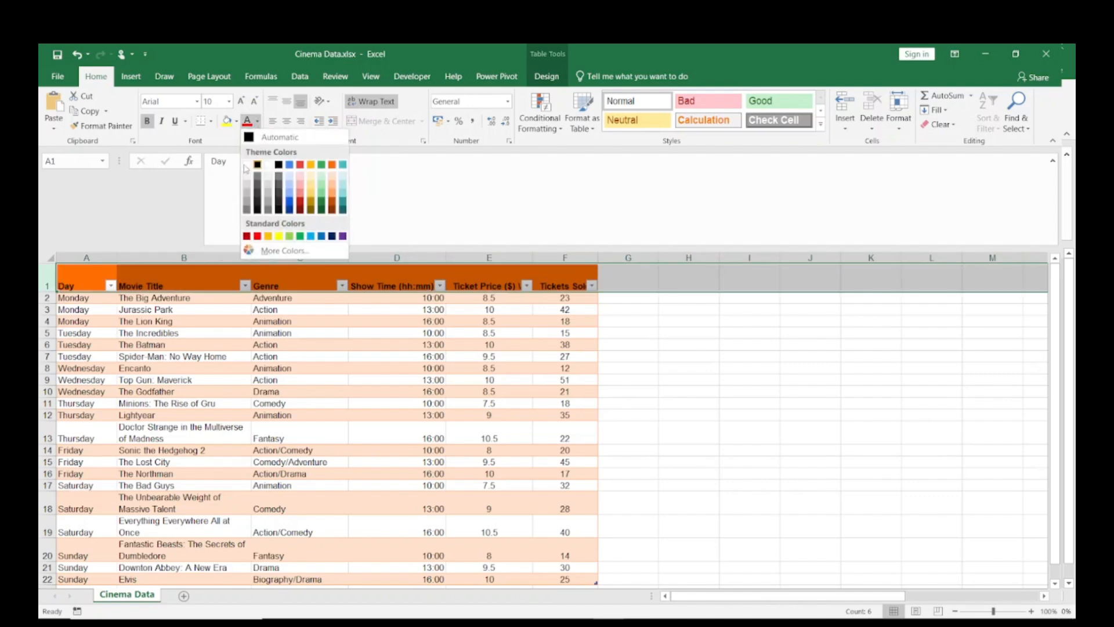
{"action": "left_click", "coordinate": [246, 166]}
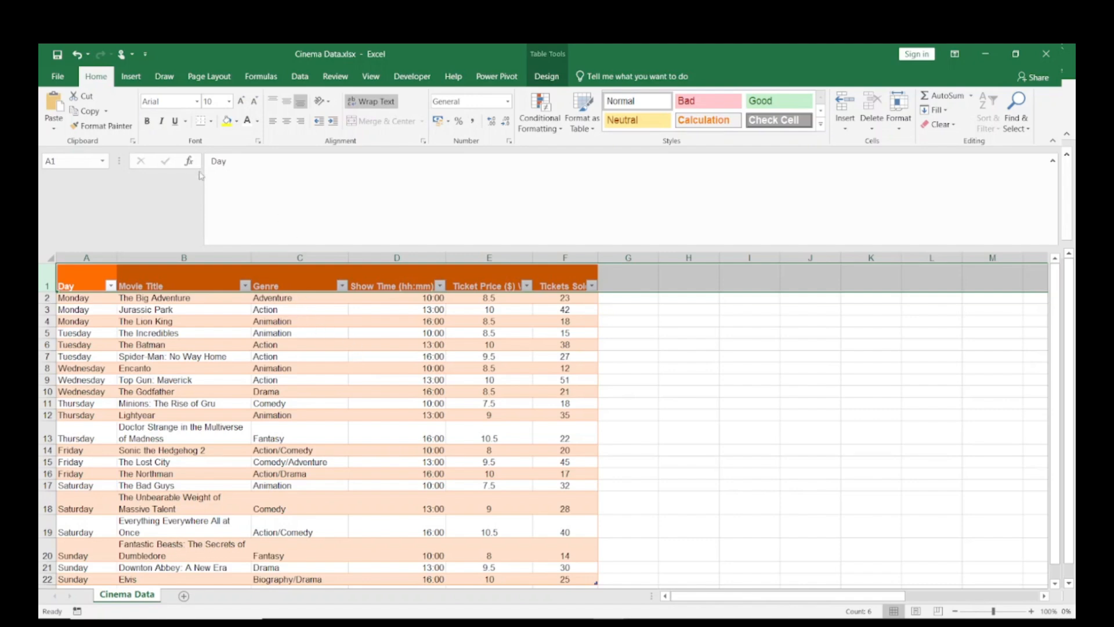
{"action": "left_click", "coordinate": [147, 121]}
{"action": "left_click", "coordinate": [216, 321]}
{"action": "left_click", "coordinate": [199, 296]}
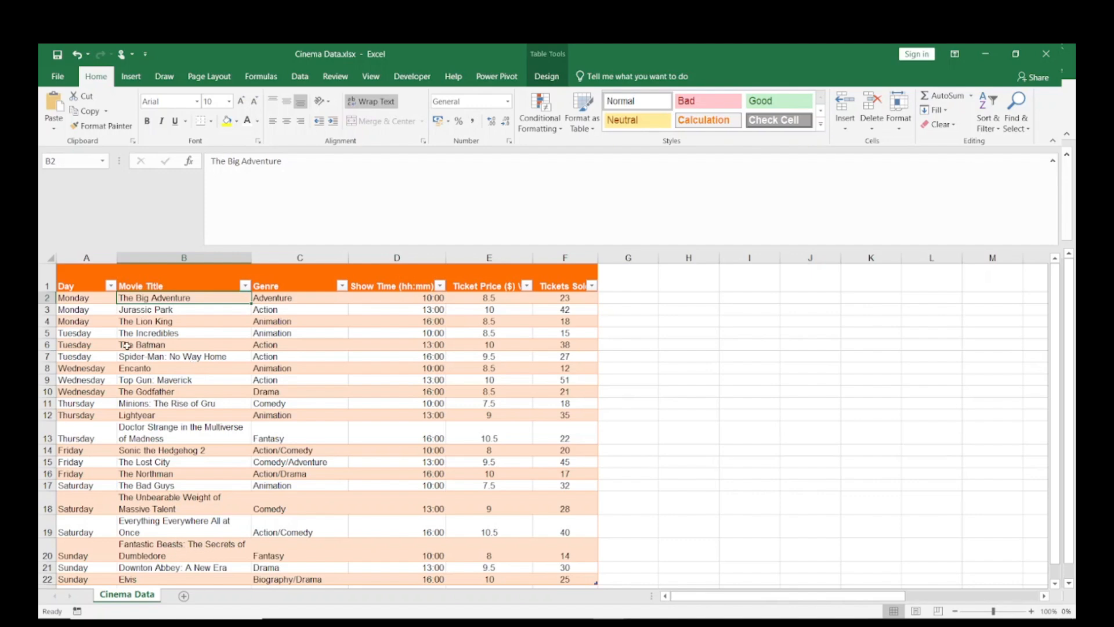
- Examine the sort and filter choices of the Day, Movie Title and Genre columns, covering the full value lists
{"action": "left_click", "coordinate": [192, 307]}
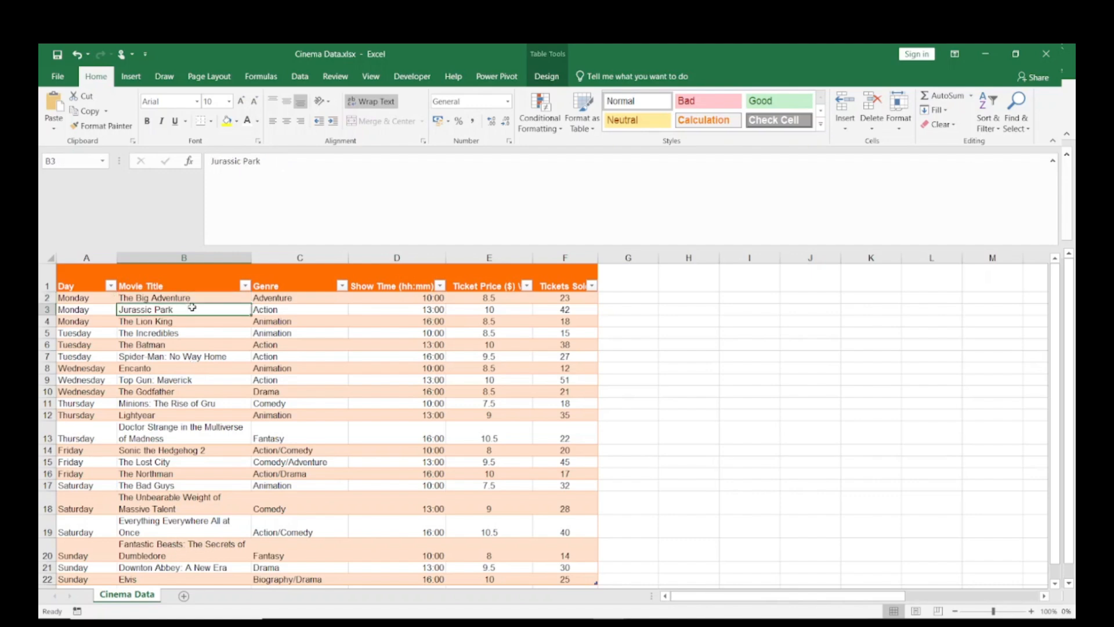
{"action": "left_click", "coordinate": [111, 286]}
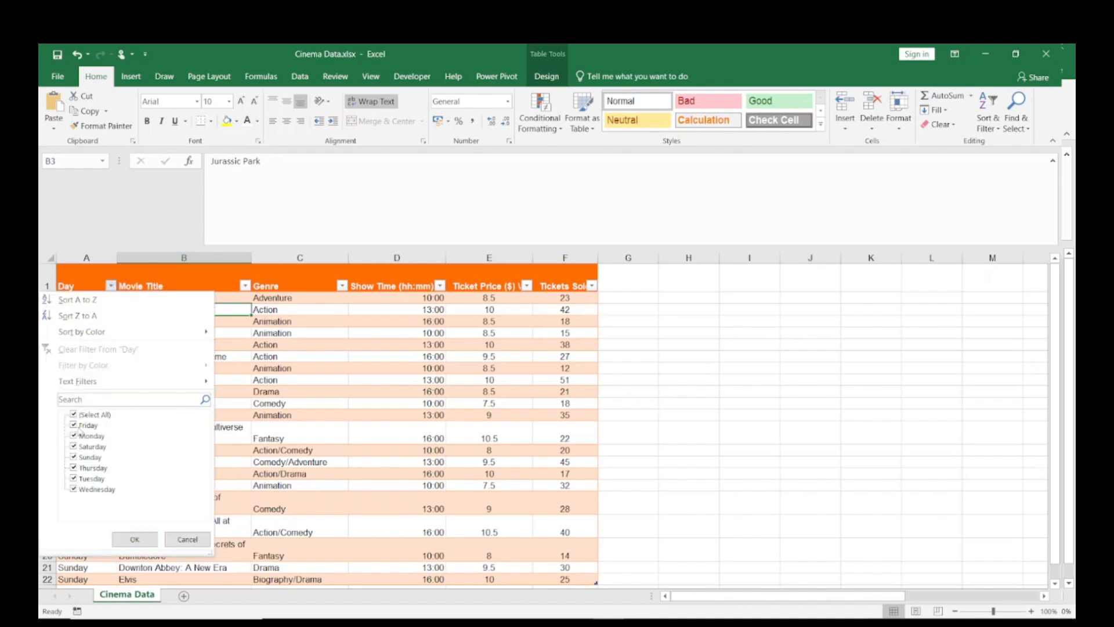
{"action": "left_click", "coordinate": [245, 285]}
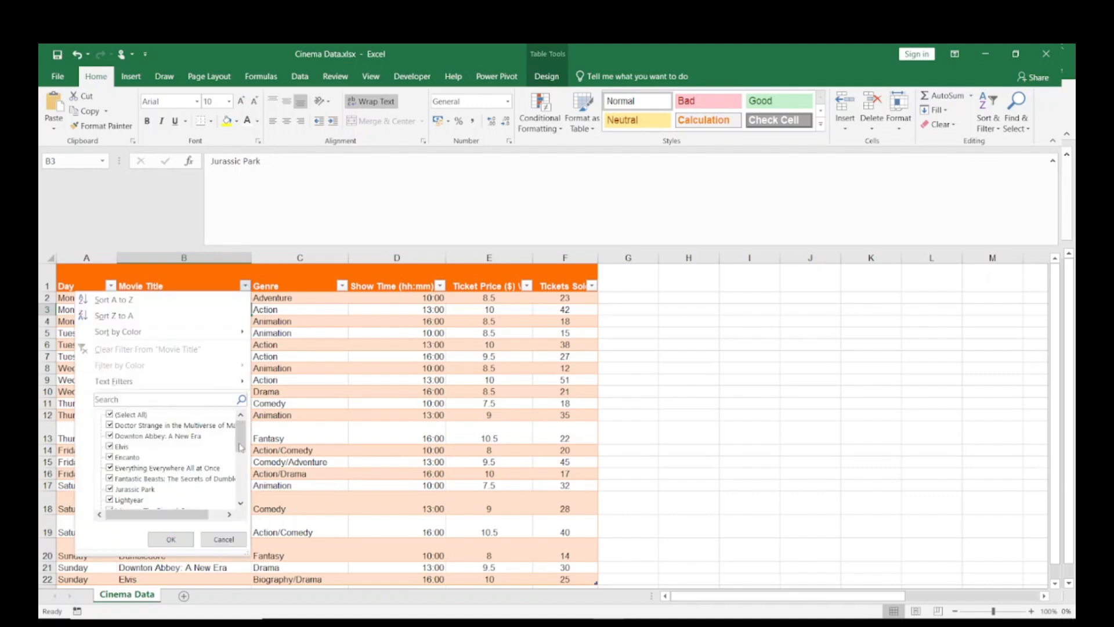
{"action": "left_click_drag", "start_coordinate": [242, 448], "coordinate": [241, 519]}
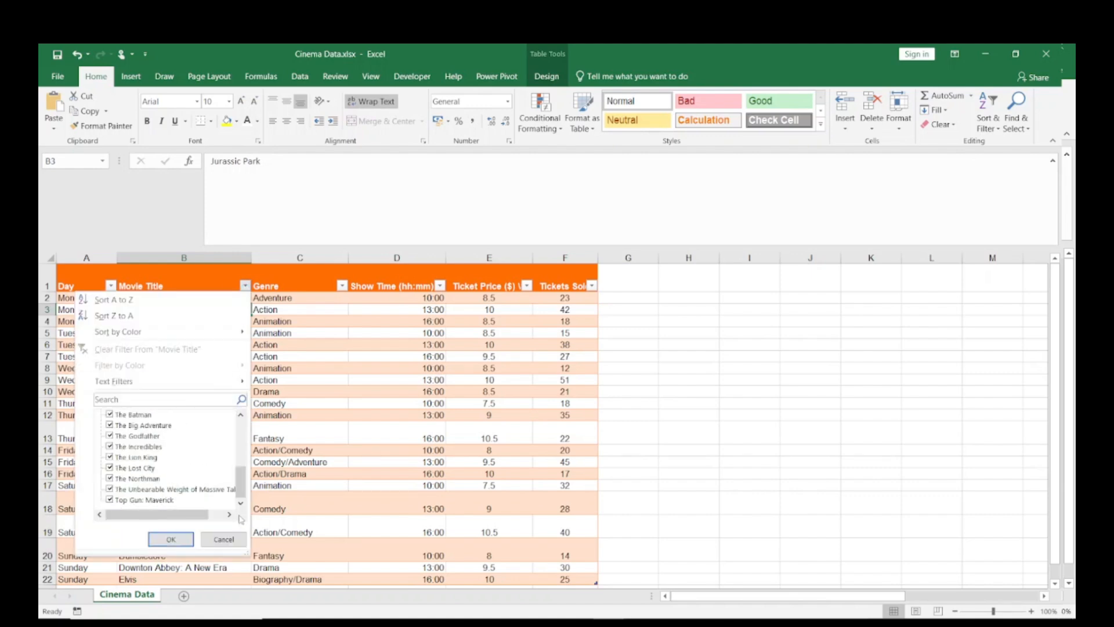
{"action": "left_click", "coordinate": [308, 394]}
{"action": "left_click", "coordinate": [342, 285]}
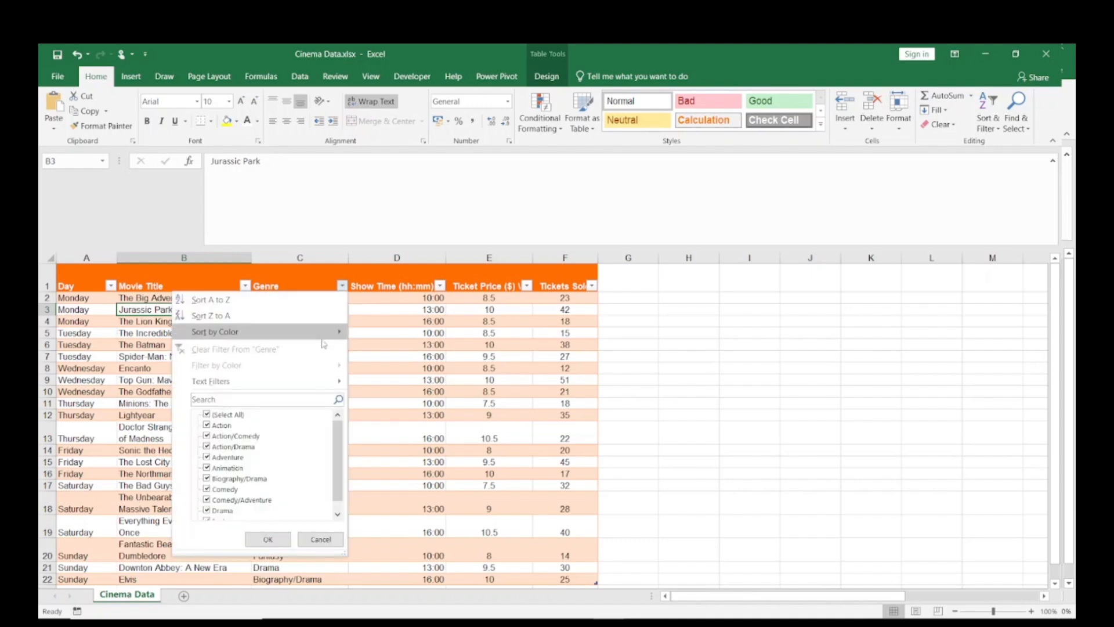
{"action": "left_click_drag", "start_coordinate": [343, 440], "coordinate": [350, 479]}
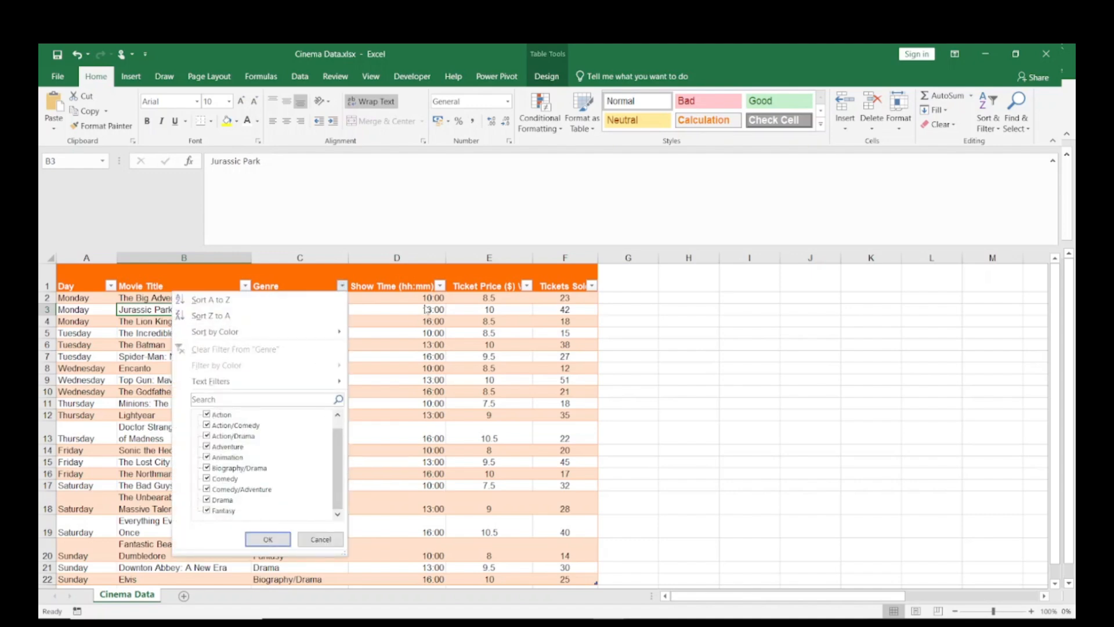
- Examine the sort and filter choices of the Show Time, Ticket Price and Tickets Sold columns without filtering anything
{"action": "left_click", "coordinate": [441, 289]}
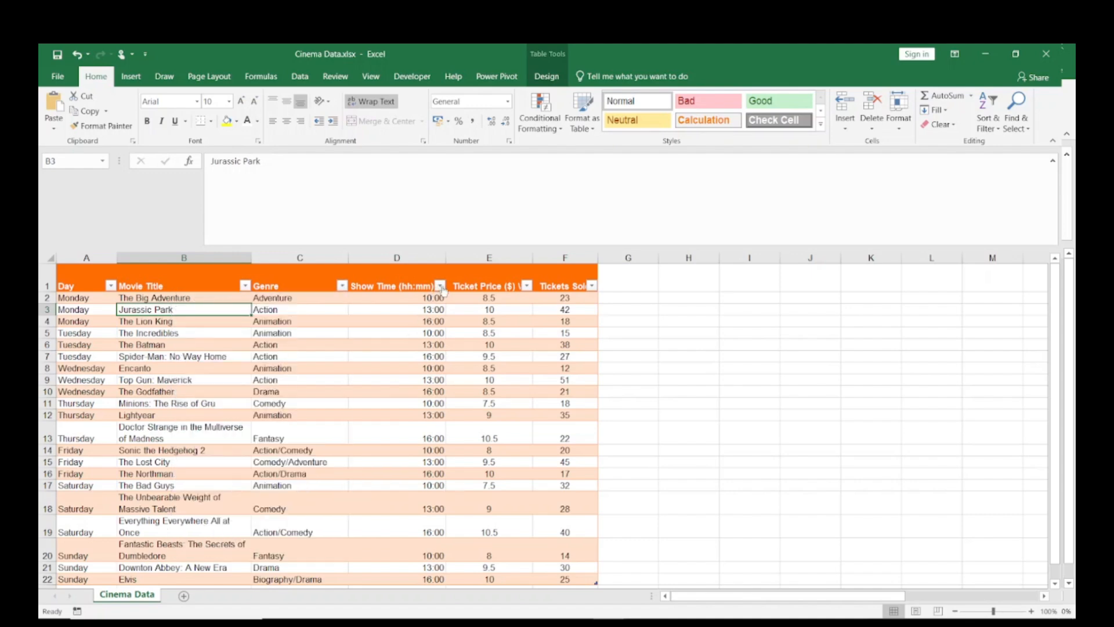
{"action": "left_click", "coordinate": [441, 285]}
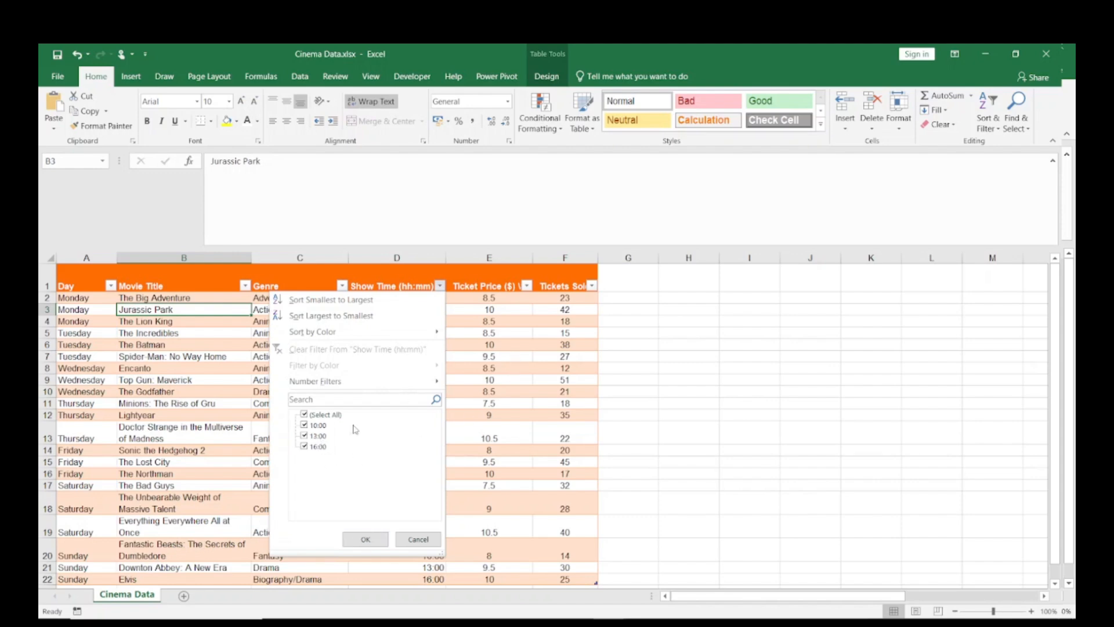
{"action": "key", "text": "Return"}
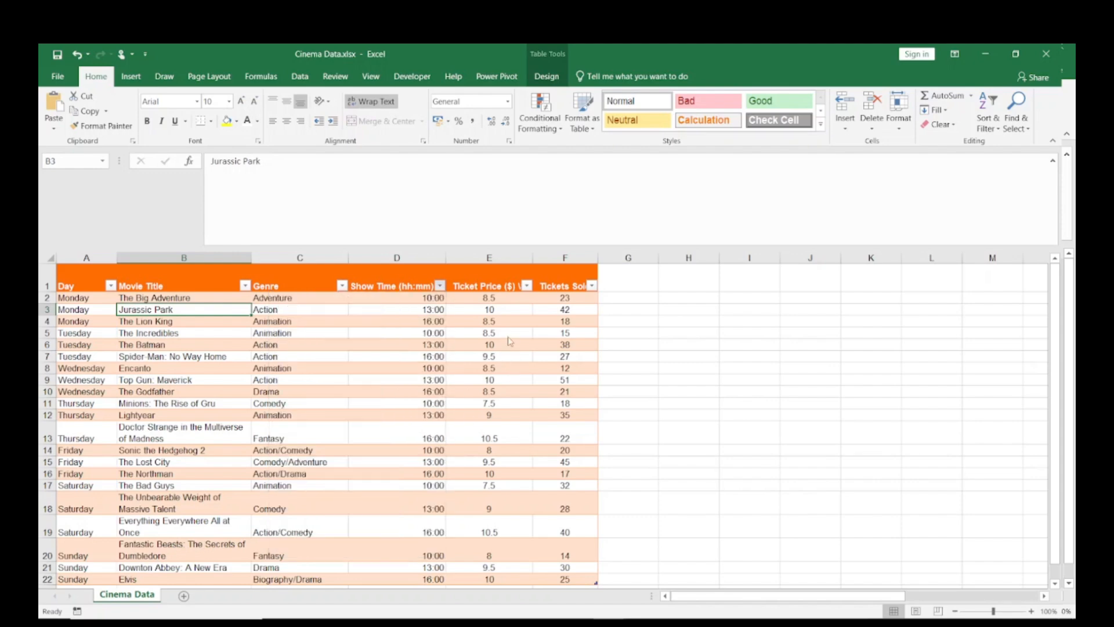
{"action": "left_click", "coordinate": [527, 287]}
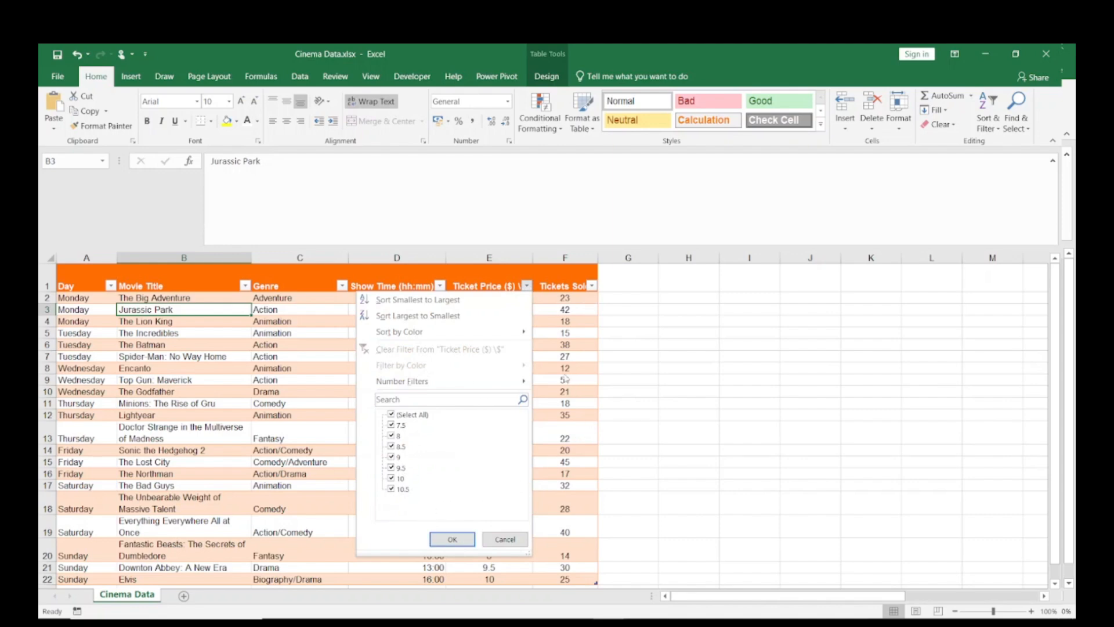
{"action": "key", "text": "Return"}
{"action": "left_click", "coordinate": [591, 285]}
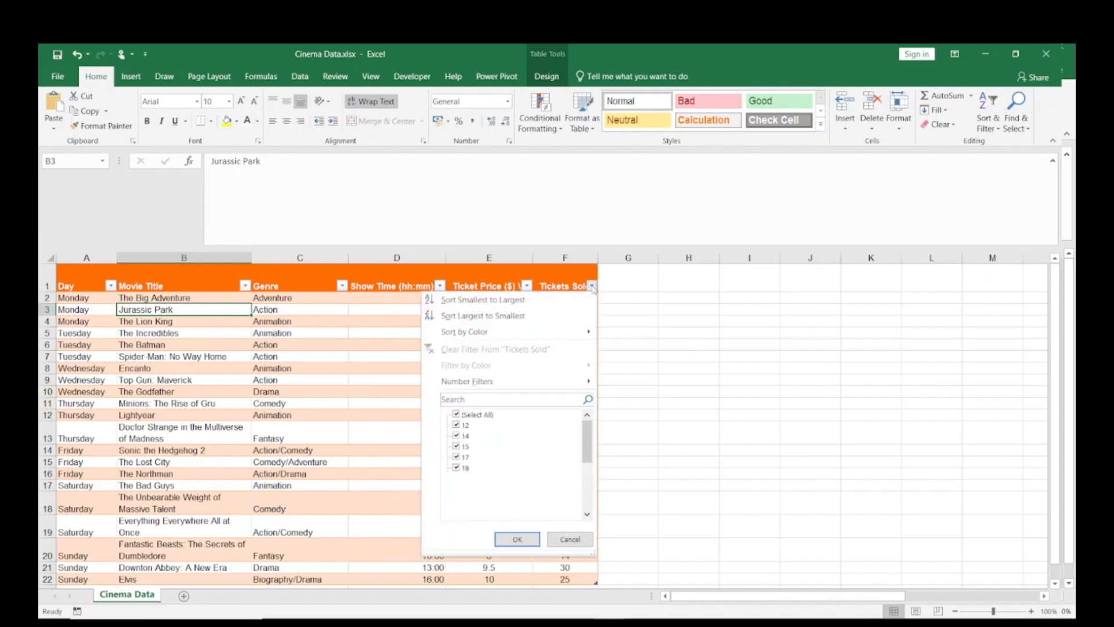
{"action": "key", "text": "Return"}
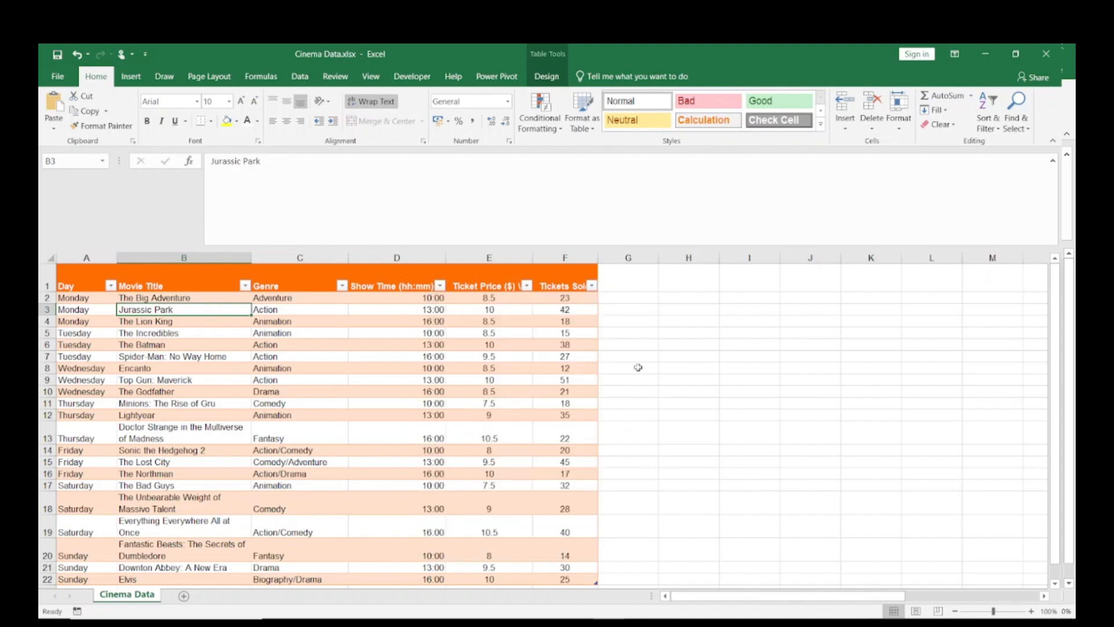
{"action": "left_click", "coordinate": [41, 284]}
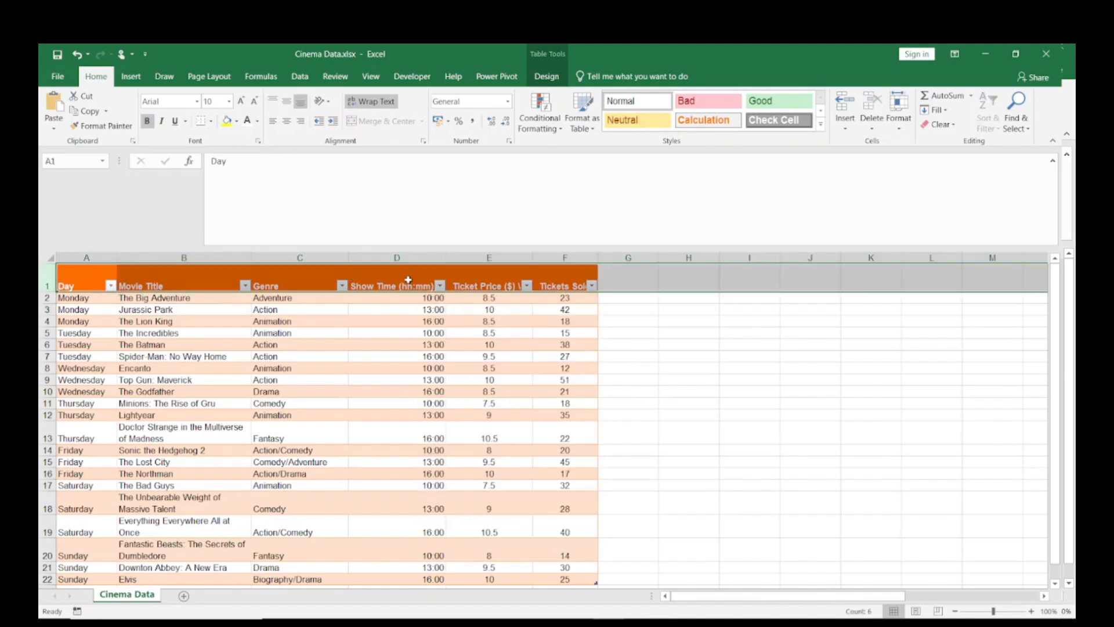
{"action": "left_click", "coordinate": [406, 313]}
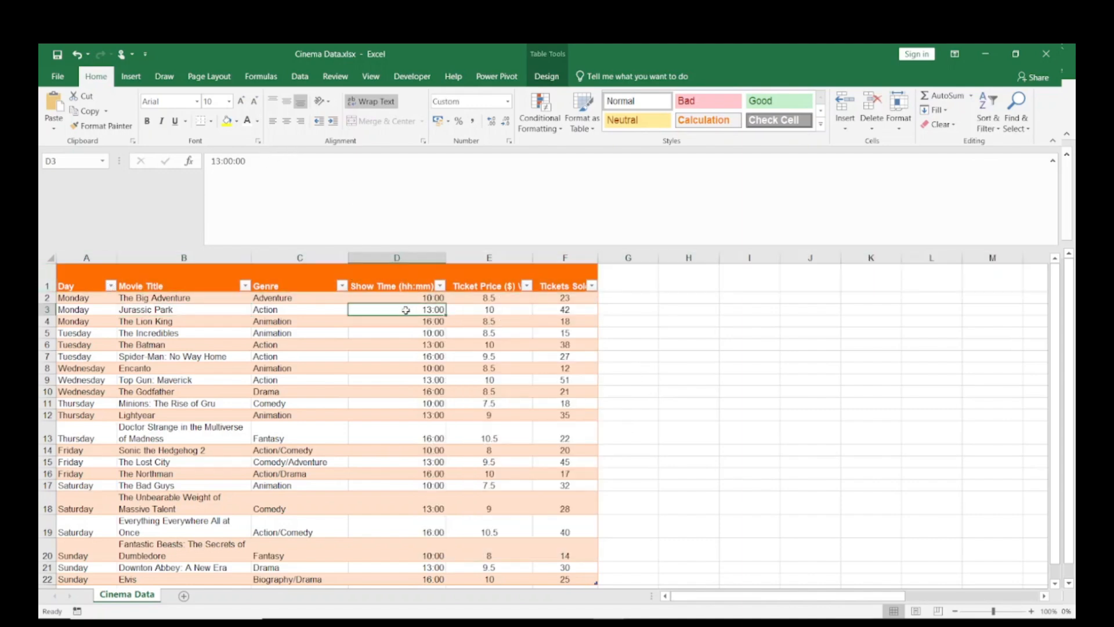
- Format the Ticket Price column E as Currency with the $ English (United States) symbol, then deselect the column
{"action": "left_click", "coordinate": [489, 257]}
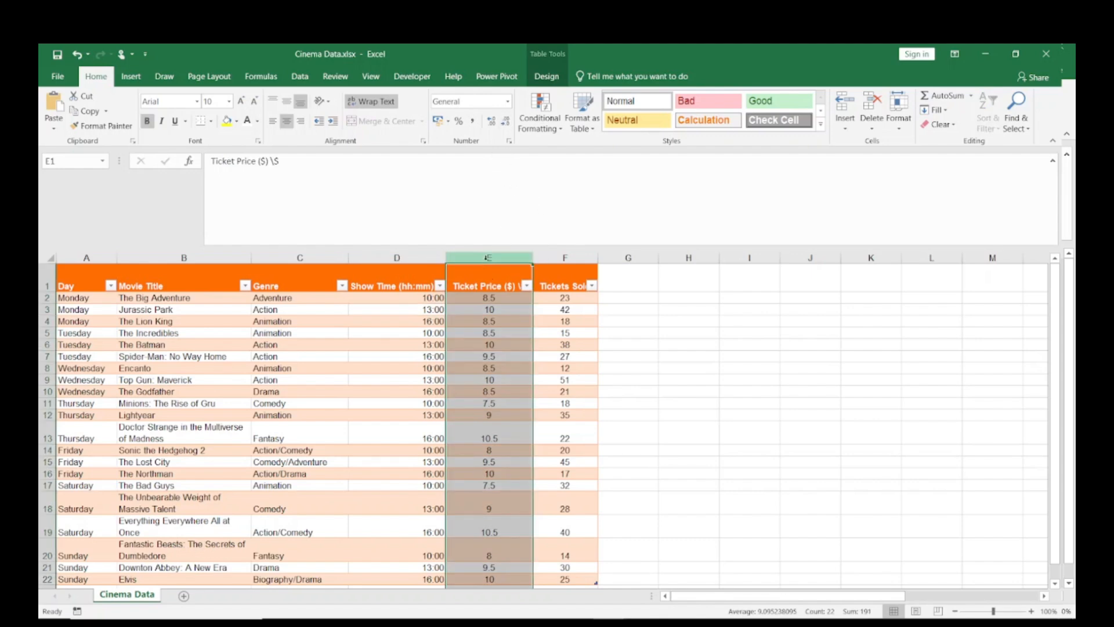
{"action": "left_click", "coordinate": [508, 104]}
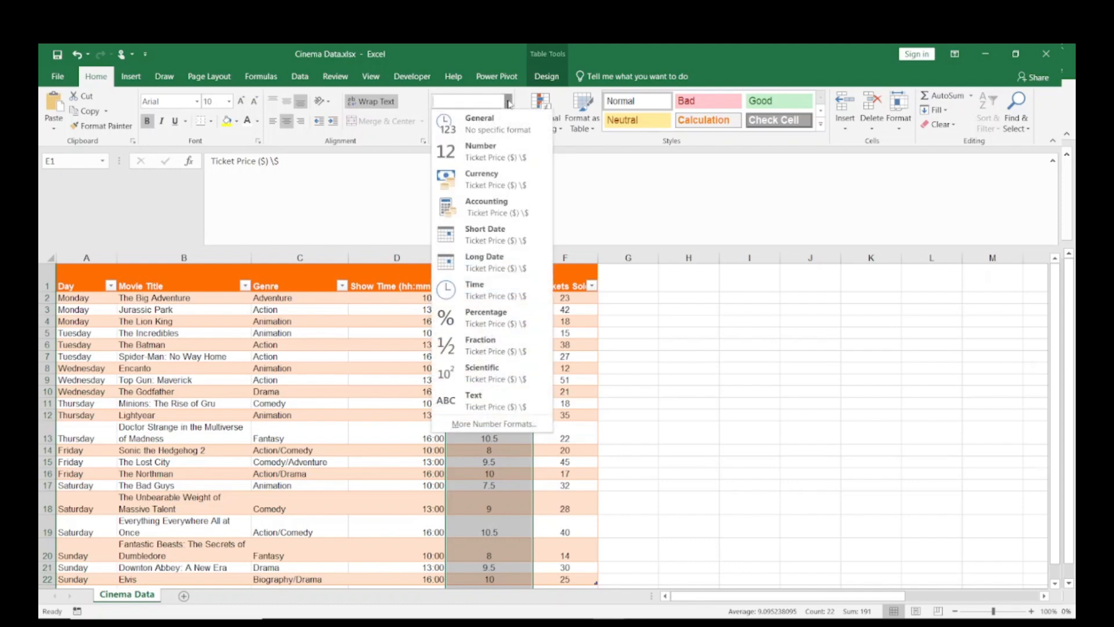
{"action": "left_click", "coordinate": [468, 183]}
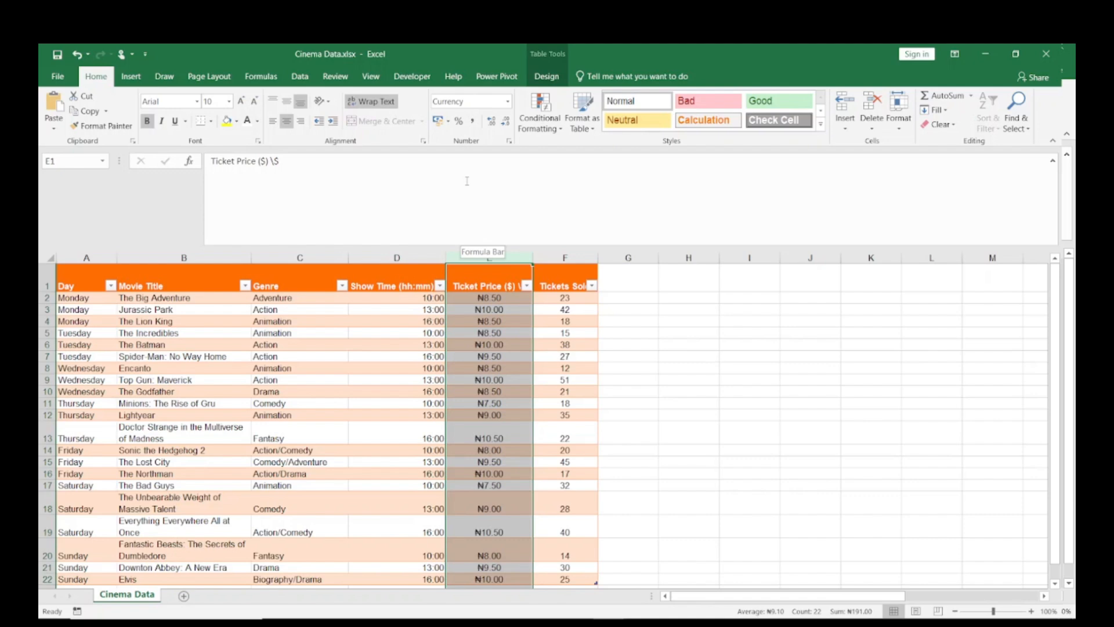
{"action": "left_click", "coordinate": [509, 141]}
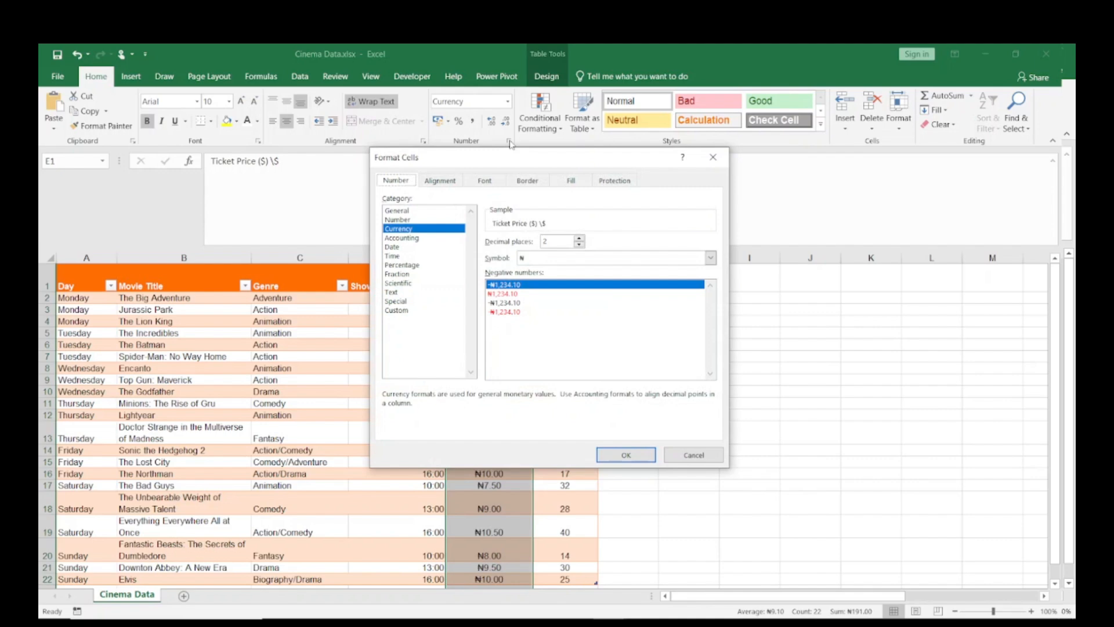
{"action": "left_click", "coordinate": [711, 258]}
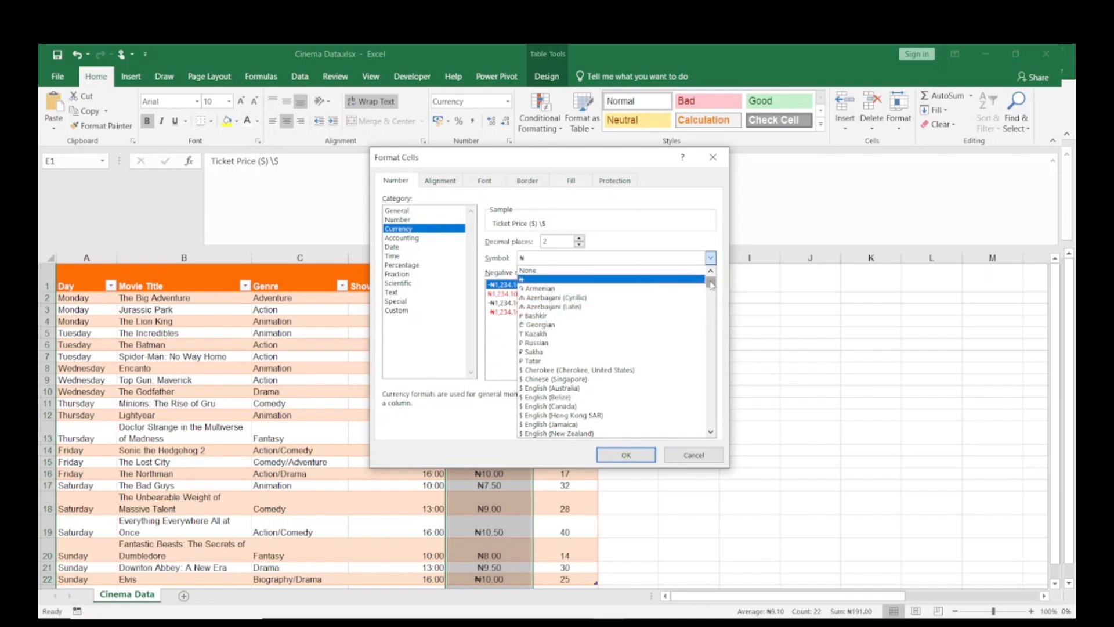
{"action": "mouse_move", "coordinate": [712, 285]}
{"action": "left_mouse_down"}
{"action": "mouse_move", "coordinate": [706, 346]}
{"action": "mouse_move", "coordinate": [693, 289]}
{"action": "left_mouse_up"}
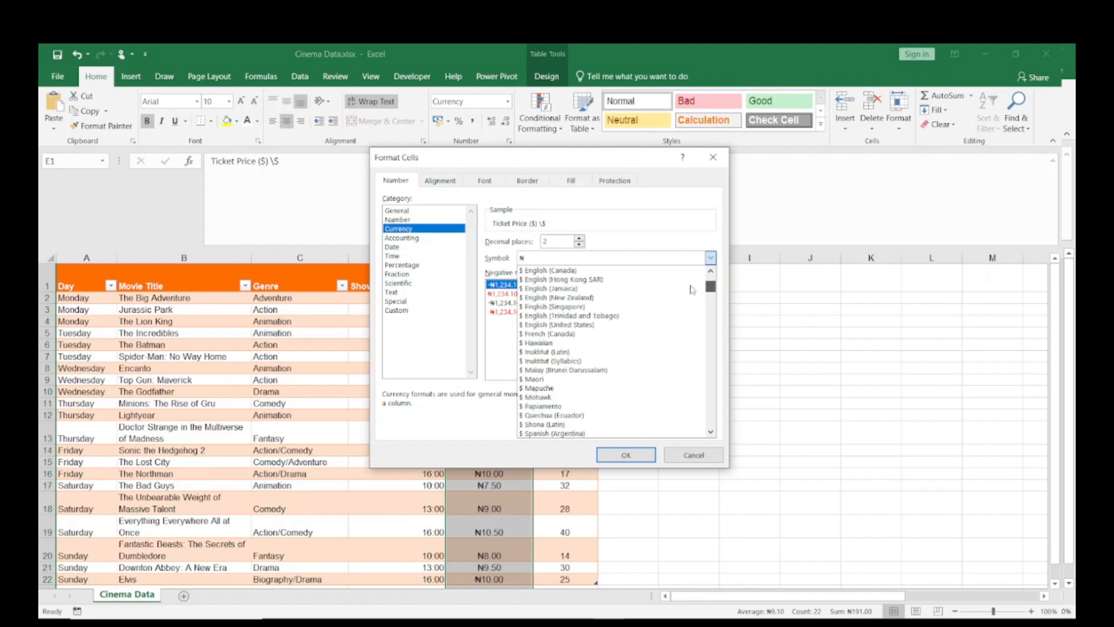
{"action": "left_click", "coordinate": [573, 325]}
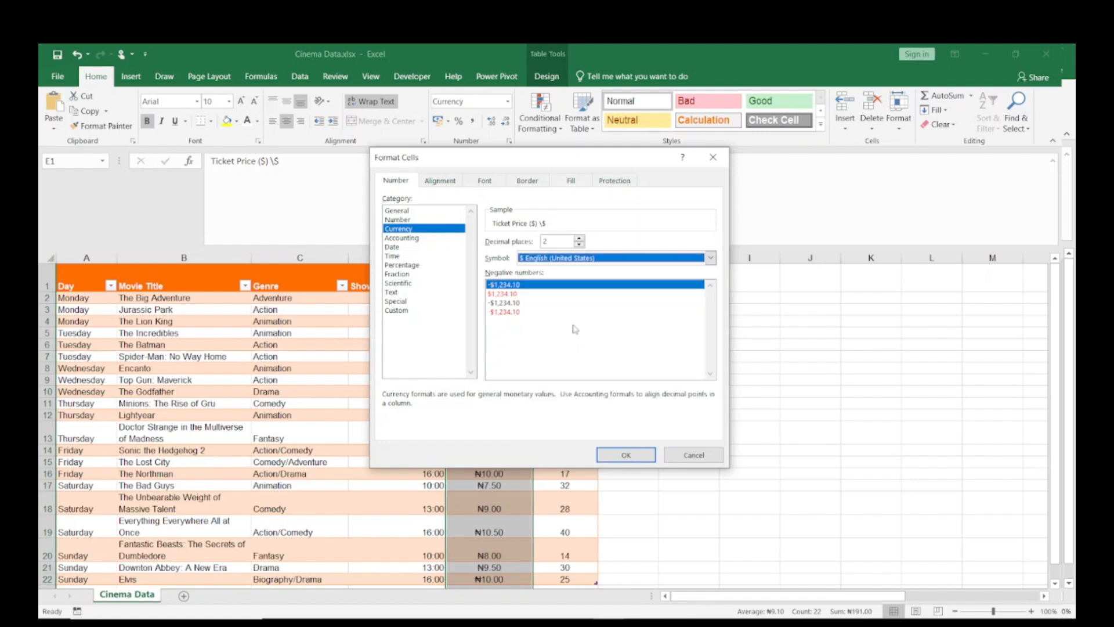
{"action": "left_click", "coordinate": [621, 454]}
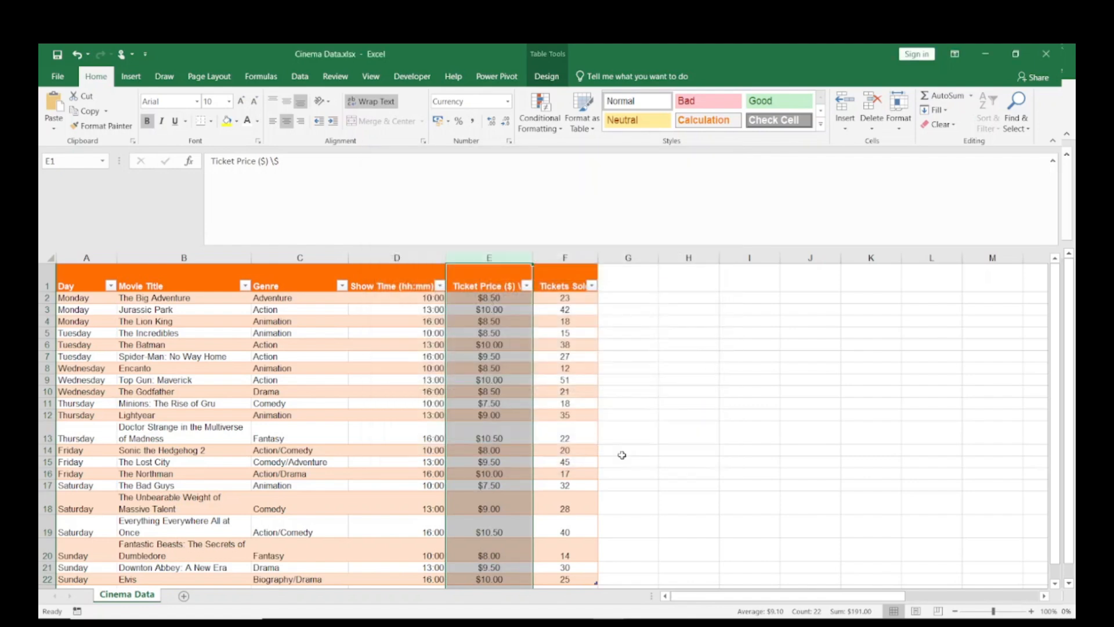
{"action": "left_click", "coordinate": [566, 299]}
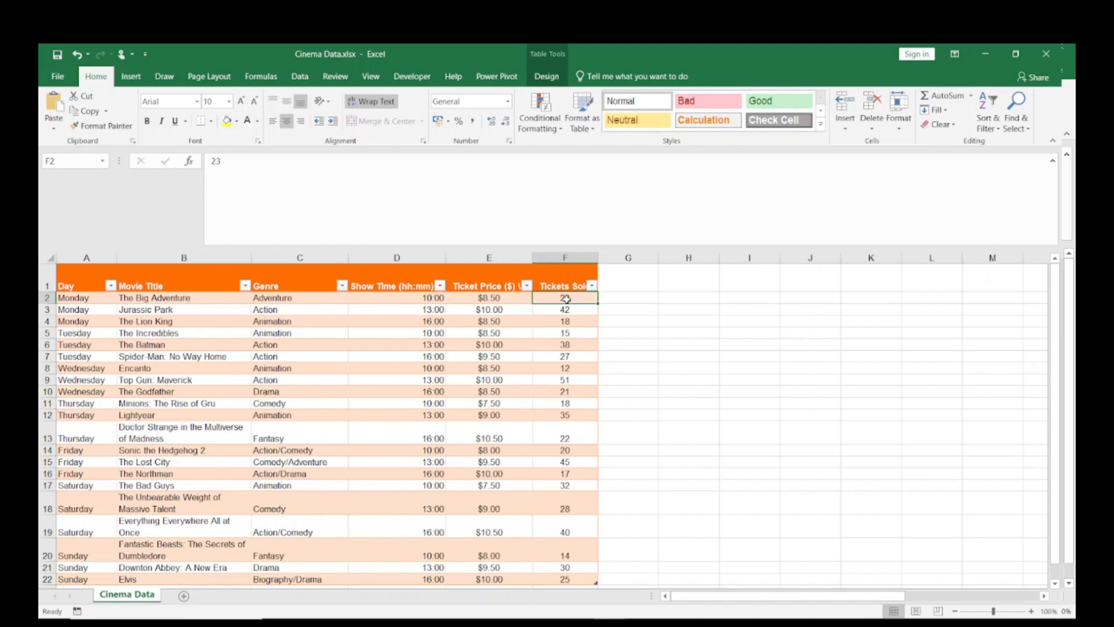
{"action": "left_click", "coordinate": [628, 278]}
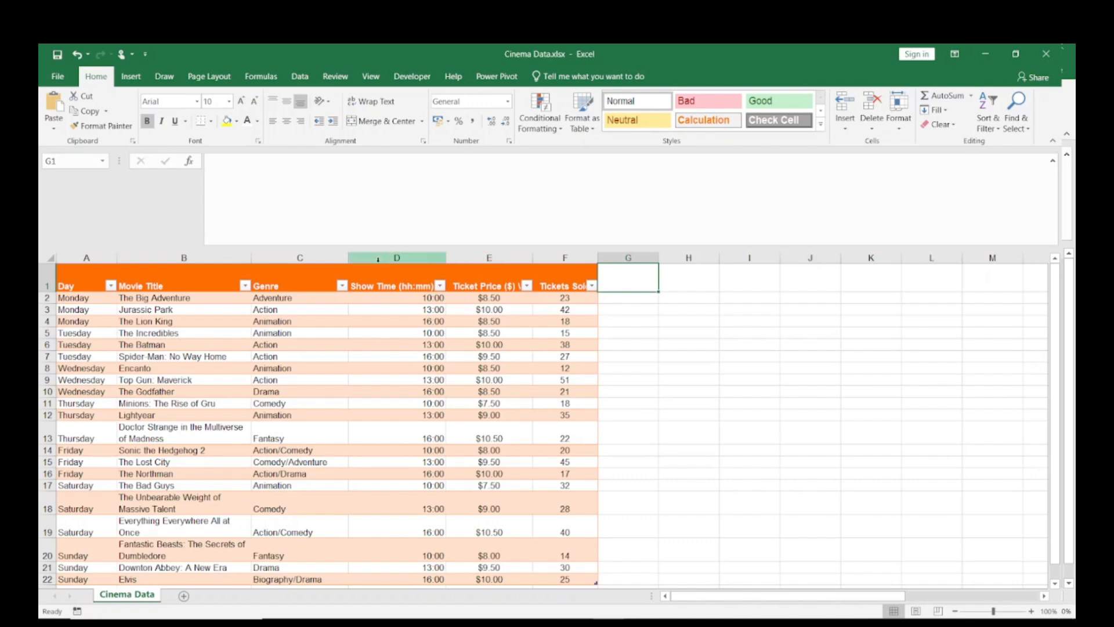
- Format the Show Time column D as Time with the 13:30 type, showing only hours and minutes
{"action": "left_click", "coordinate": [384, 257]}
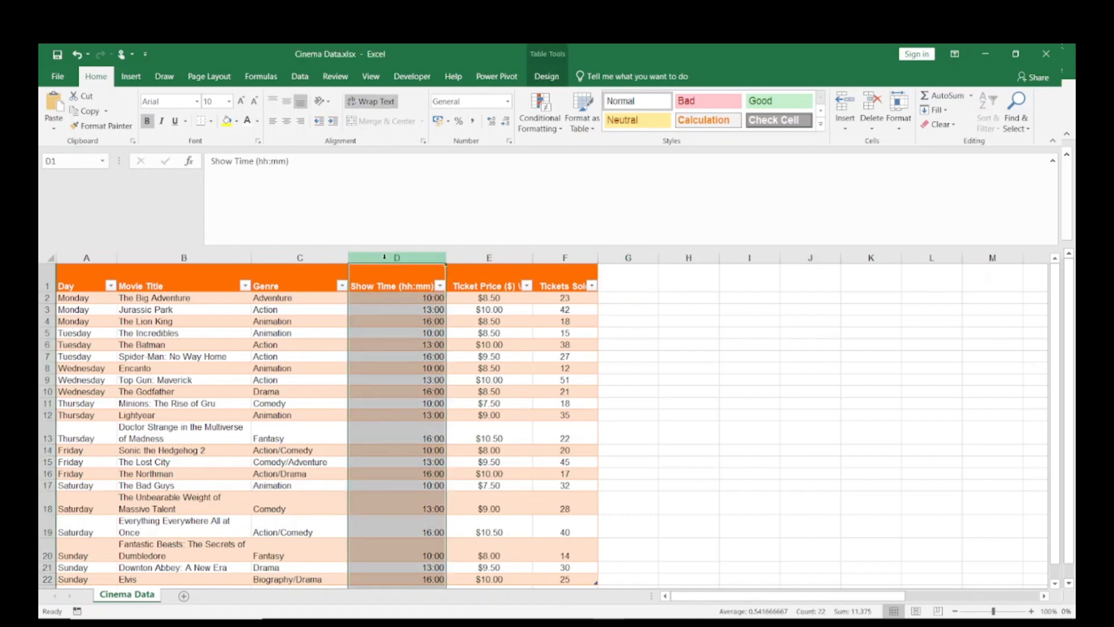
{"action": "left_click", "coordinate": [507, 101]}
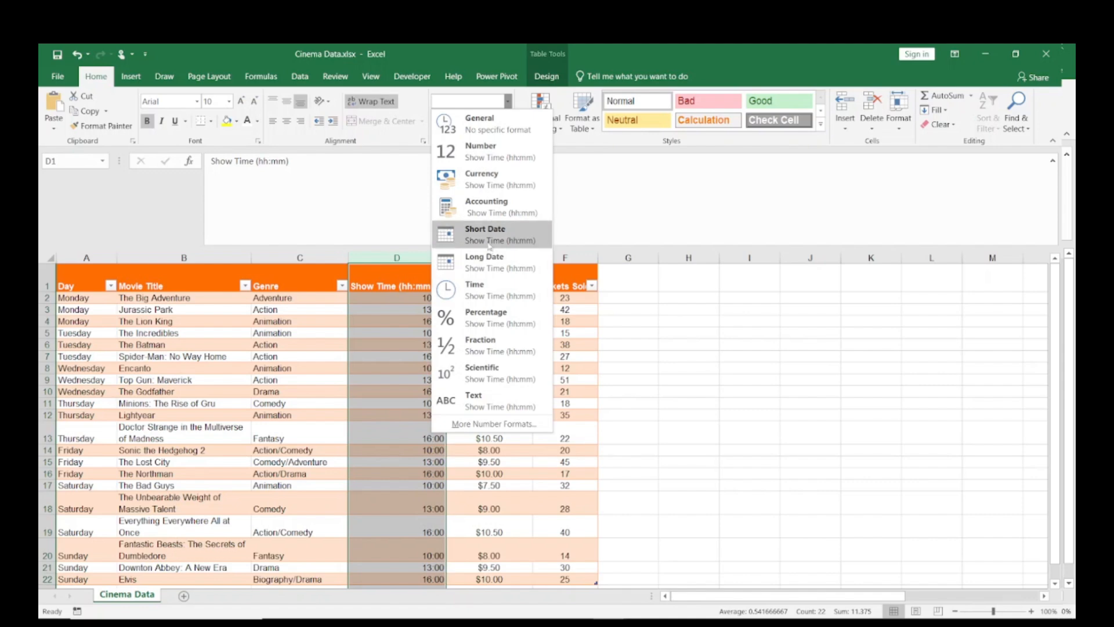
{"action": "left_click", "coordinate": [490, 294]}
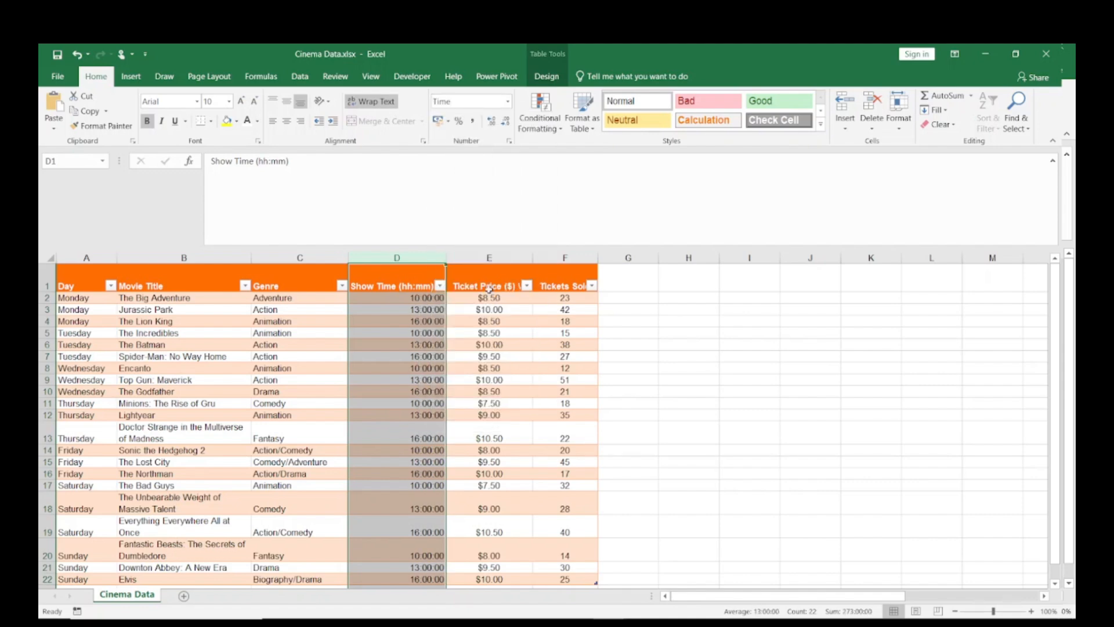
{"action": "left_click", "coordinate": [509, 142]}
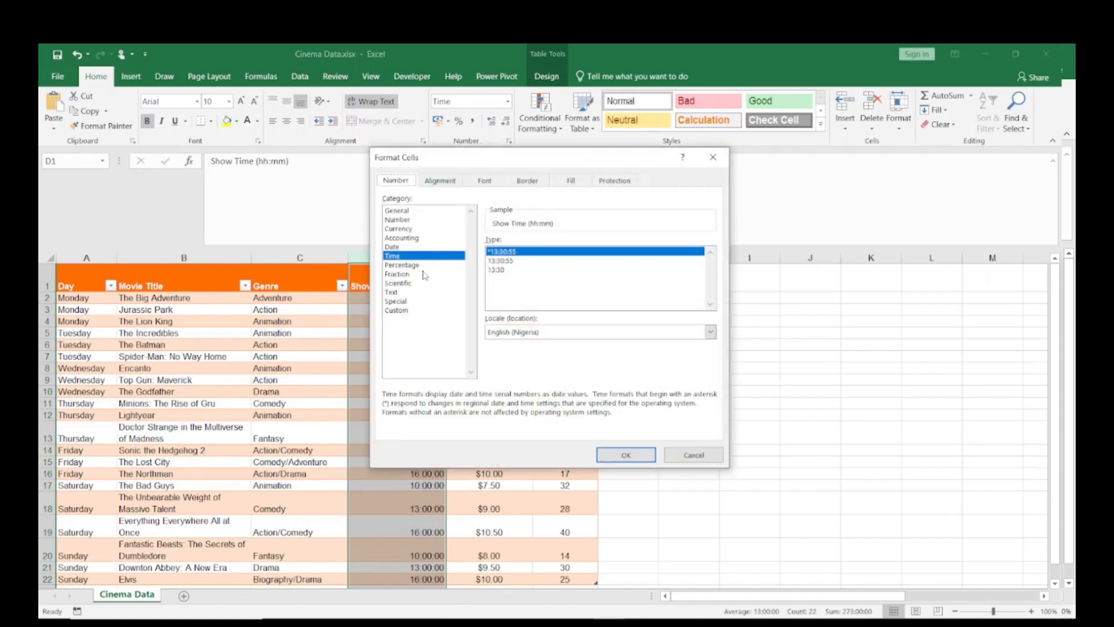
{"action": "left_click", "coordinate": [504, 271]}
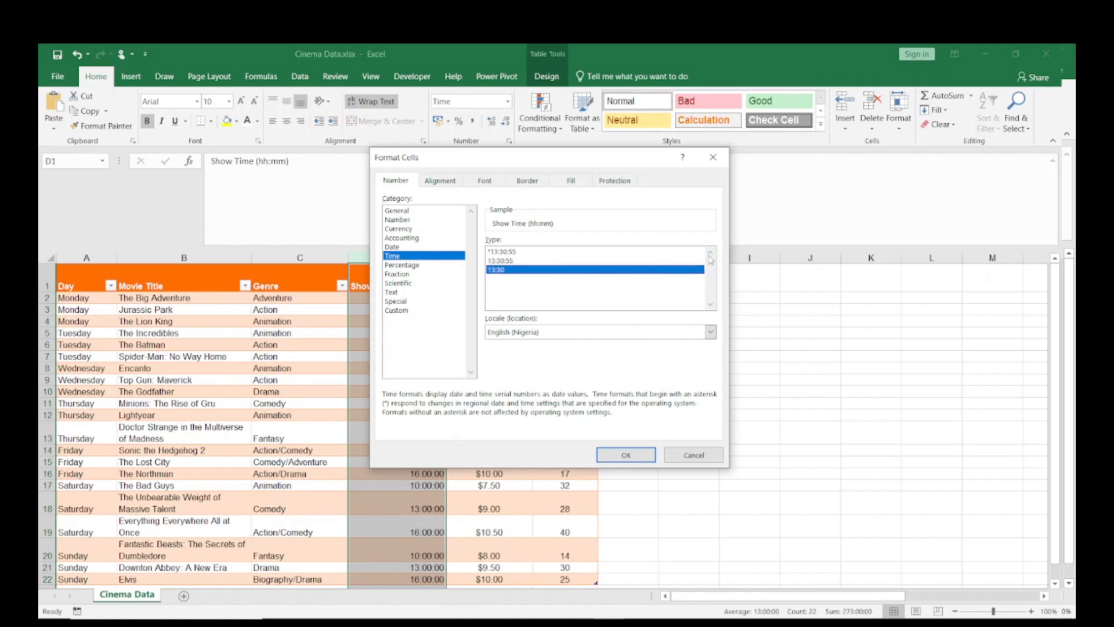
{"action": "left_click", "coordinate": [506, 261]}
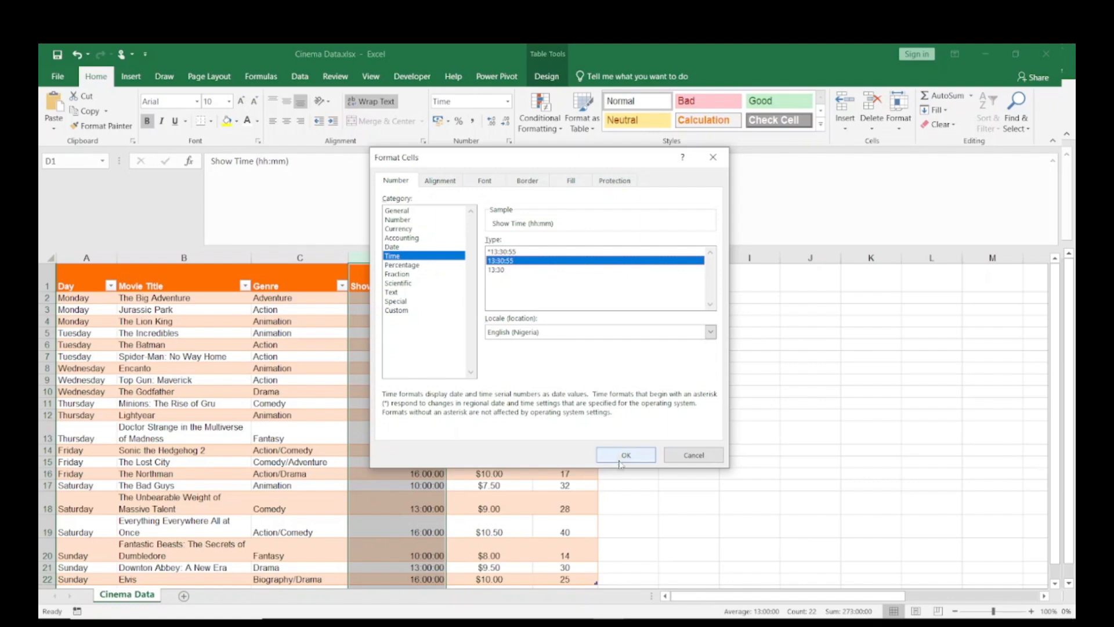
{"action": "left_click", "coordinate": [504, 271]}
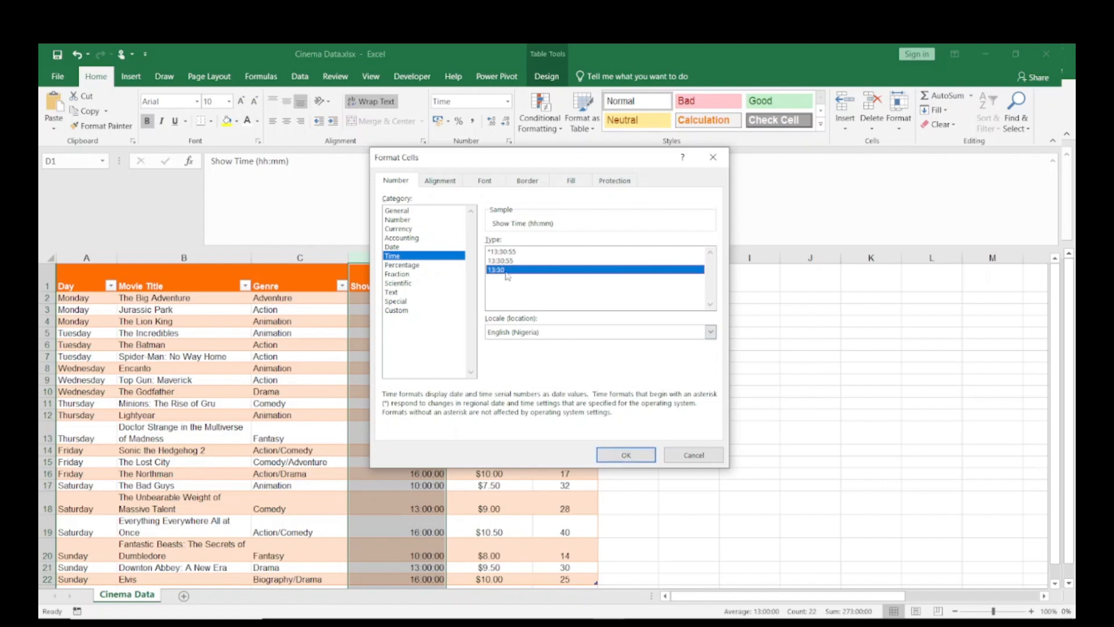
{"action": "left_click", "coordinate": [628, 454]}
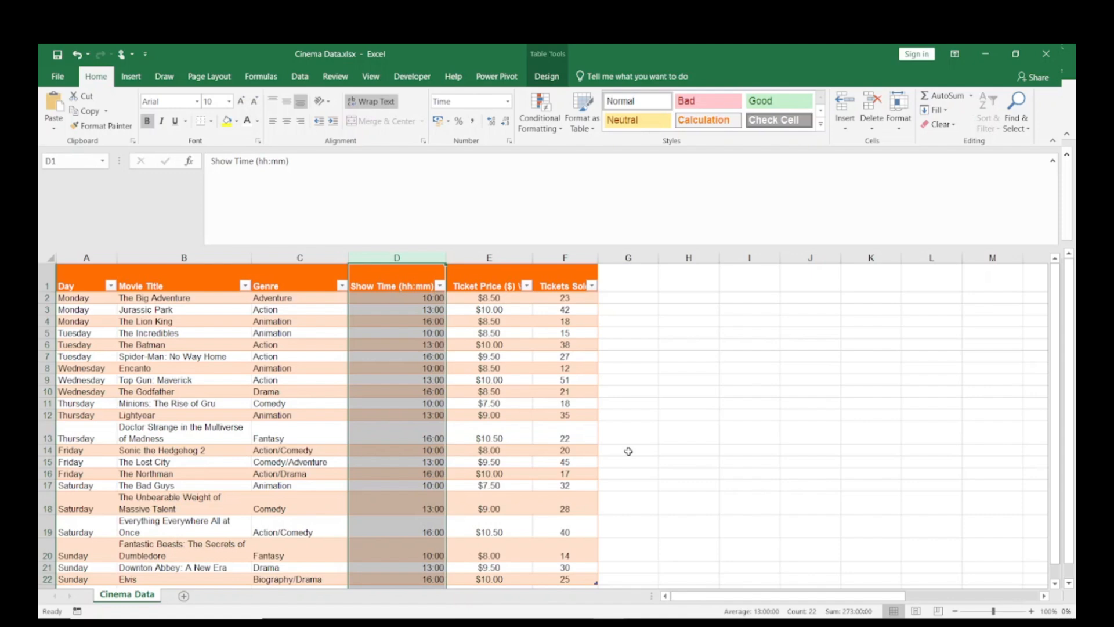
{"action": "left_click", "coordinate": [556, 296]}
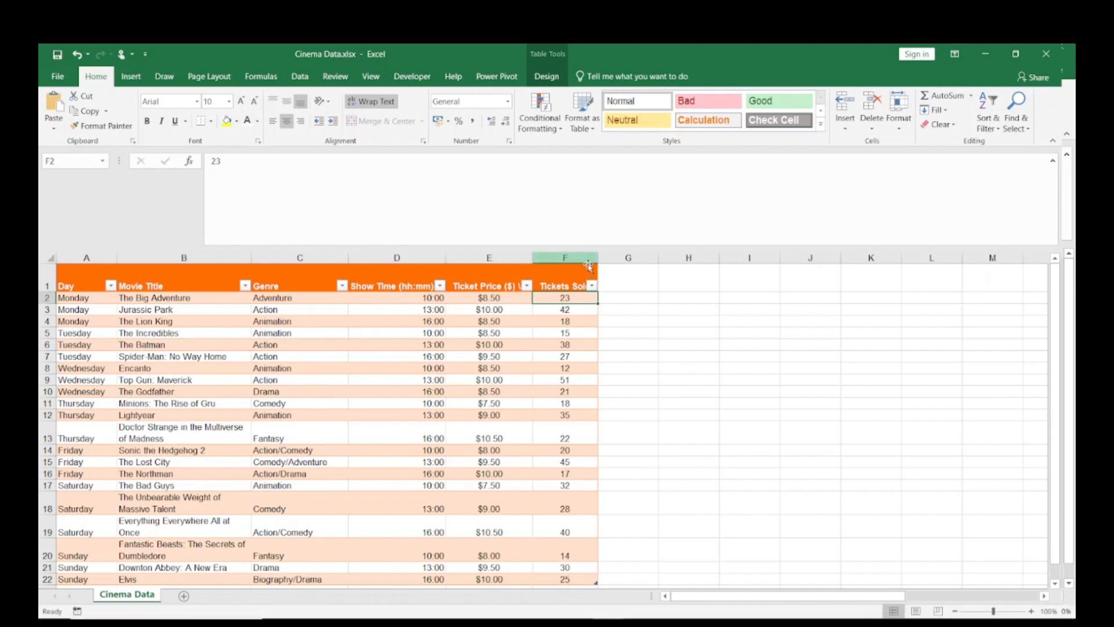
{"action": "left_click", "coordinate": [615, 279]}
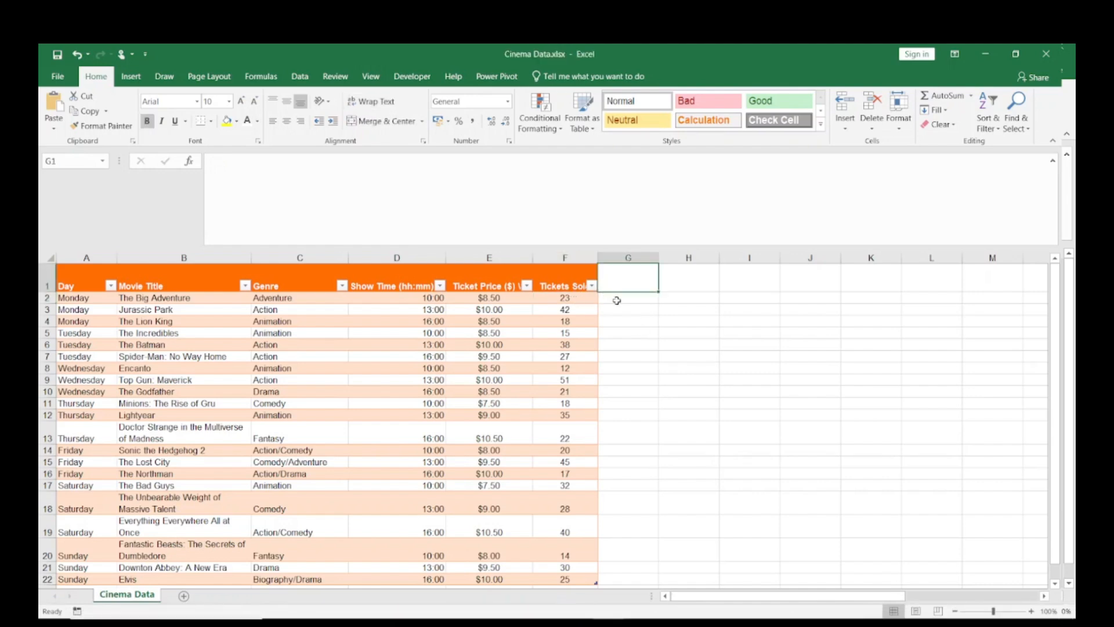
{"action": "left_click", "coordinate": [539, 308]}
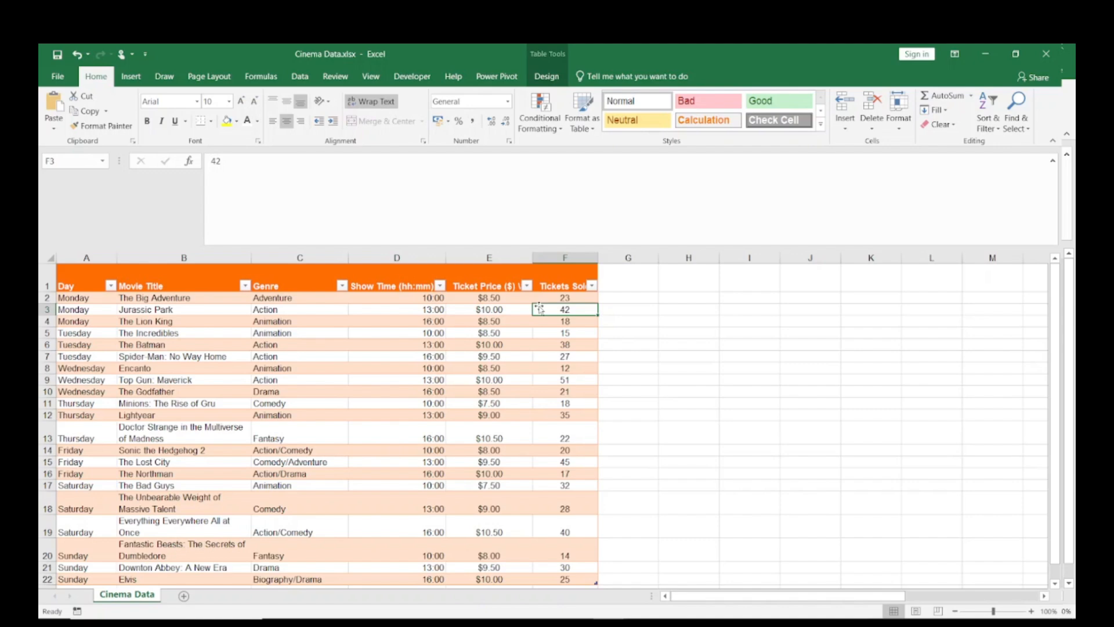
- Switch to the Google Meet call and read the participants' in-call messages suggesting questions to ask of the cinema data
{"action": "left_click", "coordinate": [400, 320]}
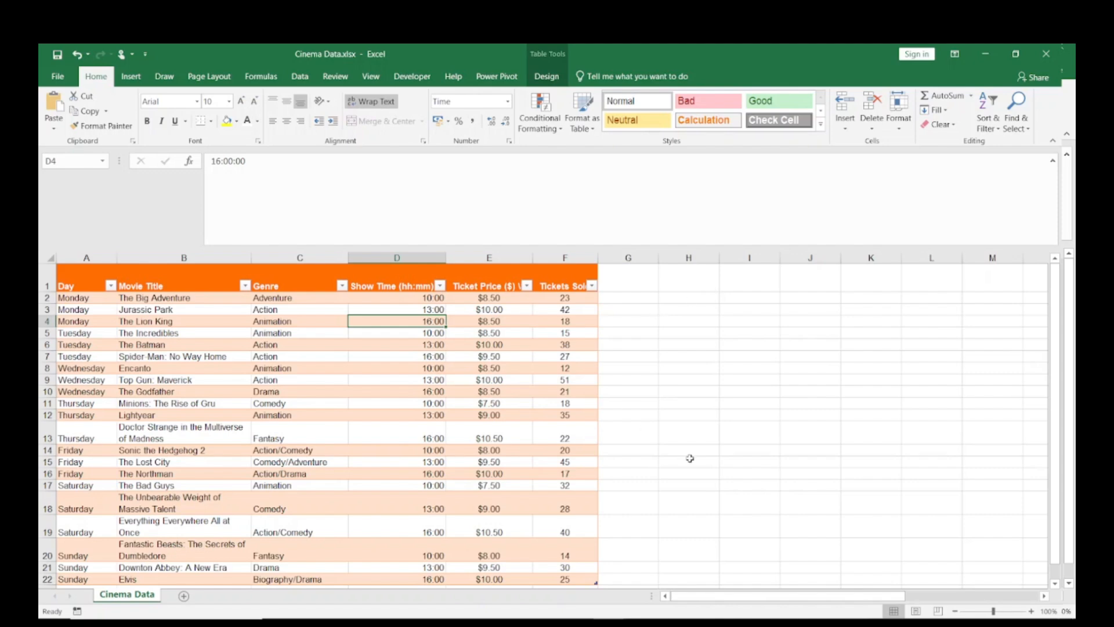
{"action": "mouse_move", "coordinate": [715, 622]}
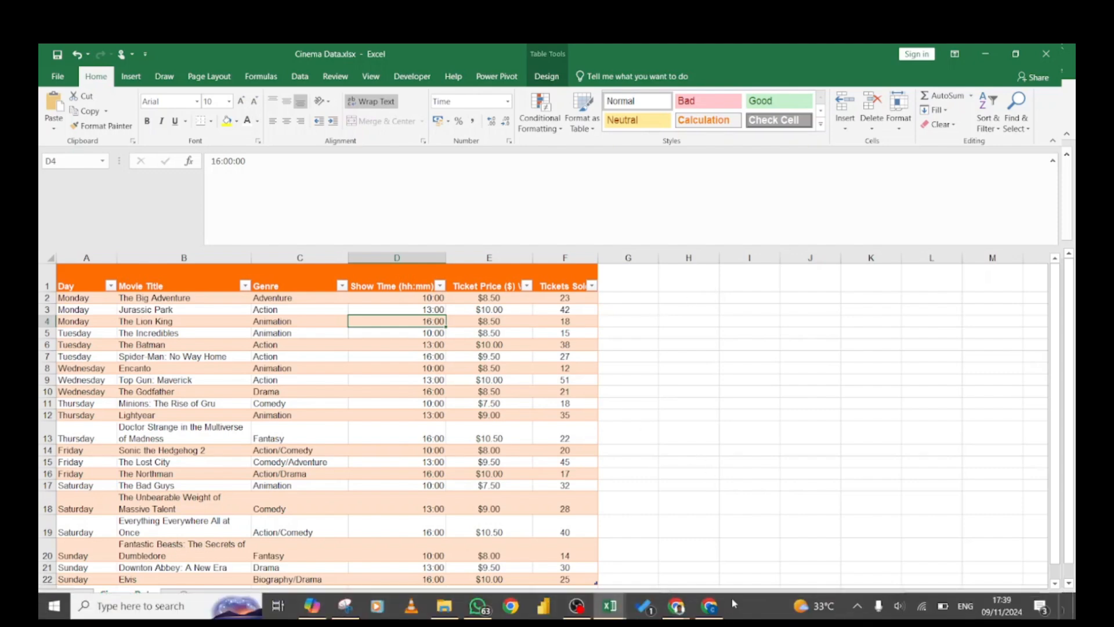
{"action": "left_click", "coordinate": [679, 610]}
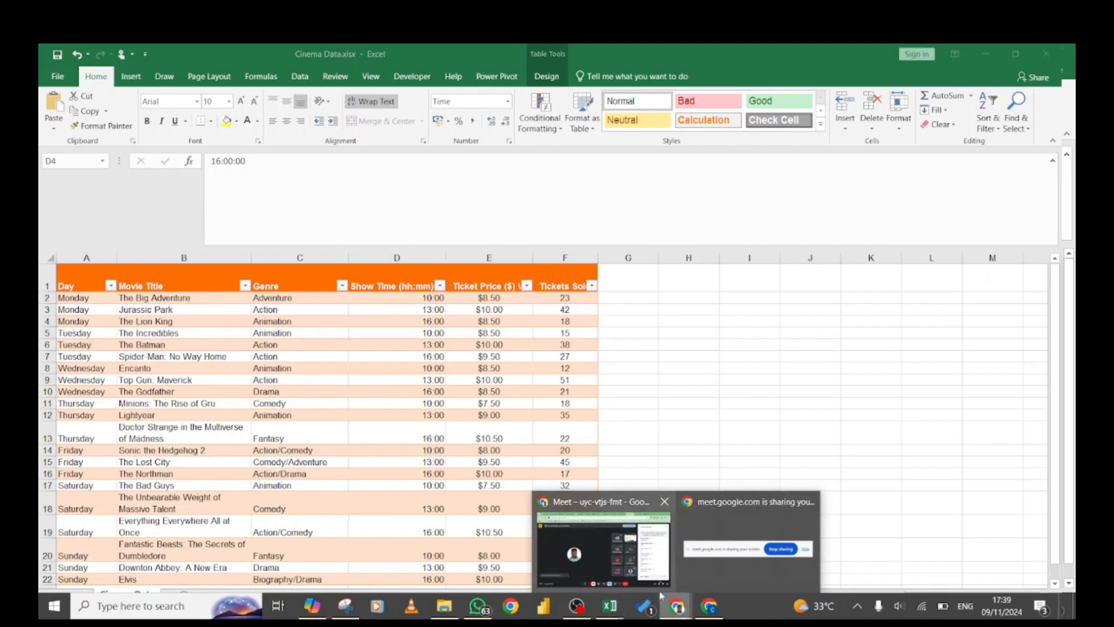
{"action": "left_click", "coordinate": [624, 538]}
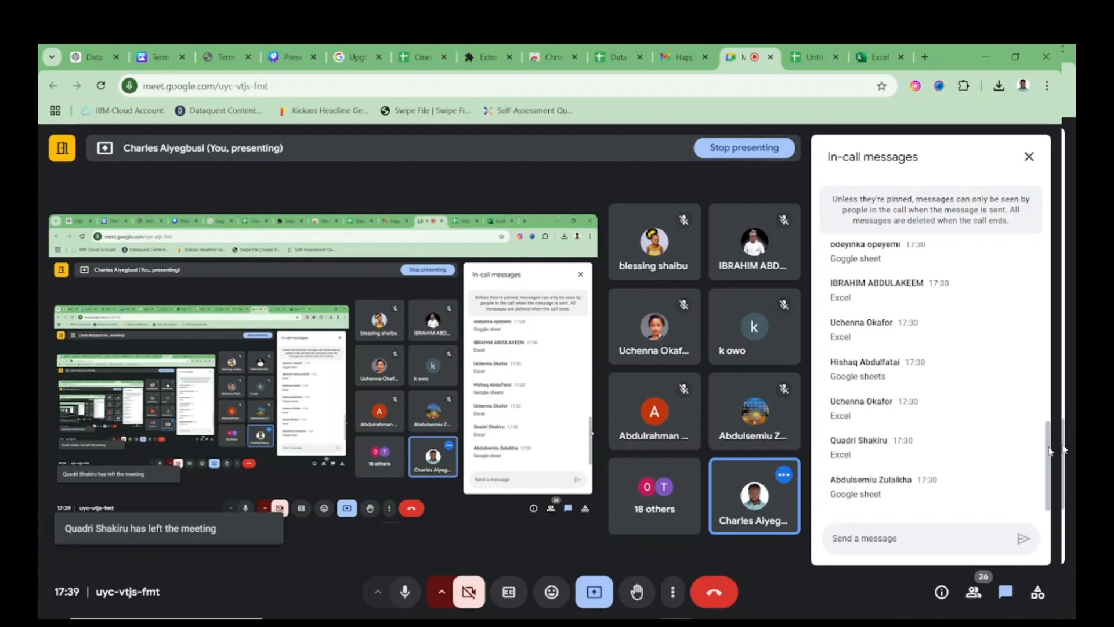
{"action": "mouse_move", "coordinate": [849, 621]}
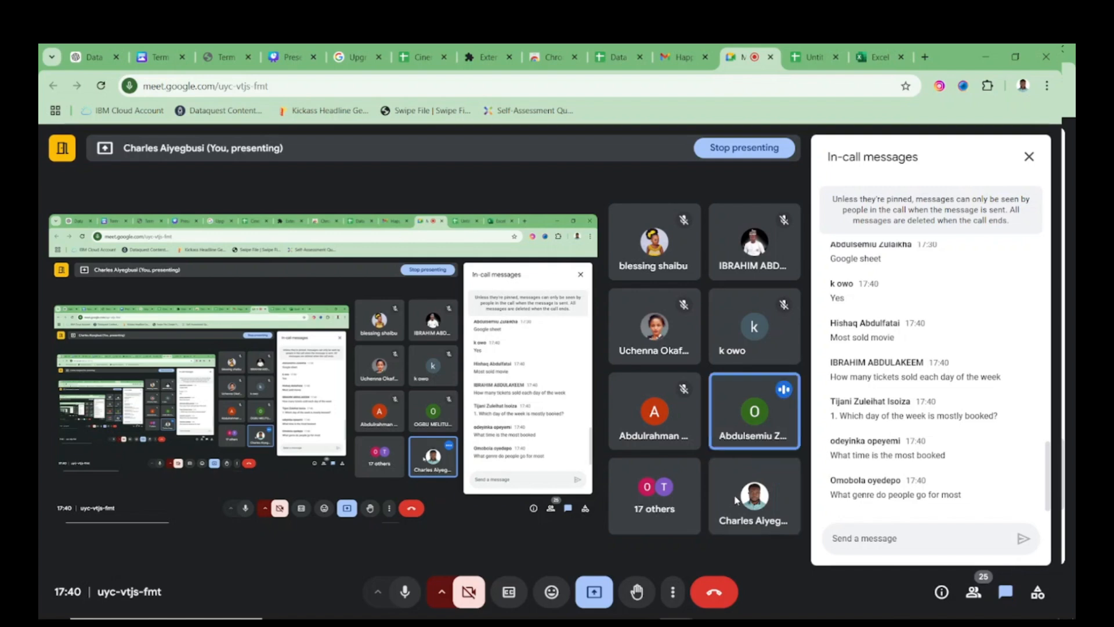
{"action": "mouse_move", "coordinate": [781, 400]}
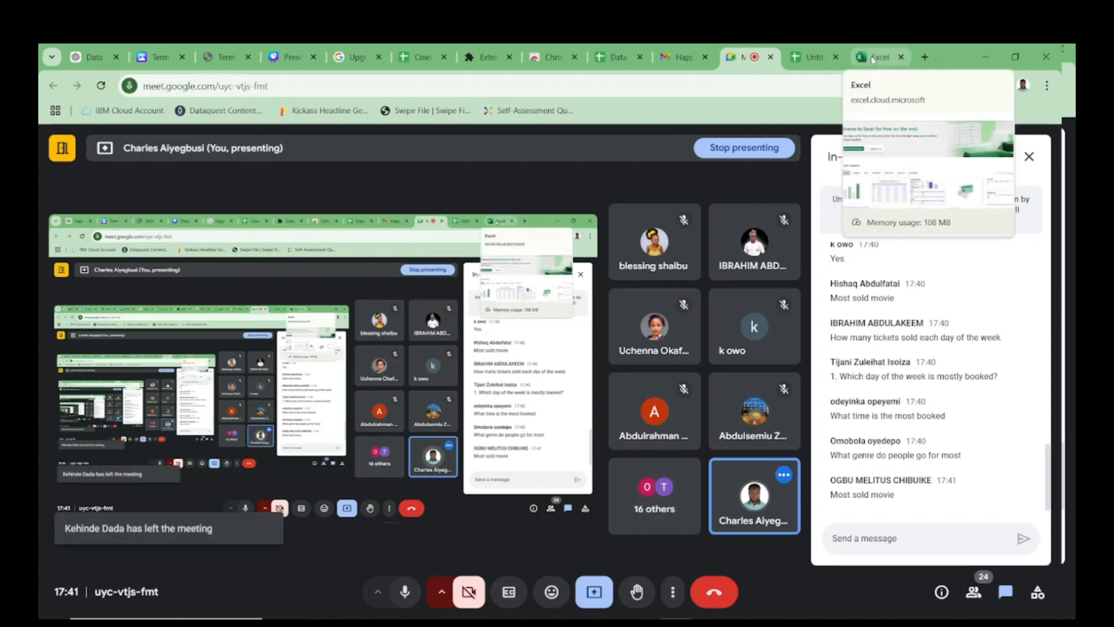
- Return to the Cinema Data workbook in Excel and add the column header "Revenu Generated" in cell G1
{"action": "mouse_move", "coordinate": [606, 609]}
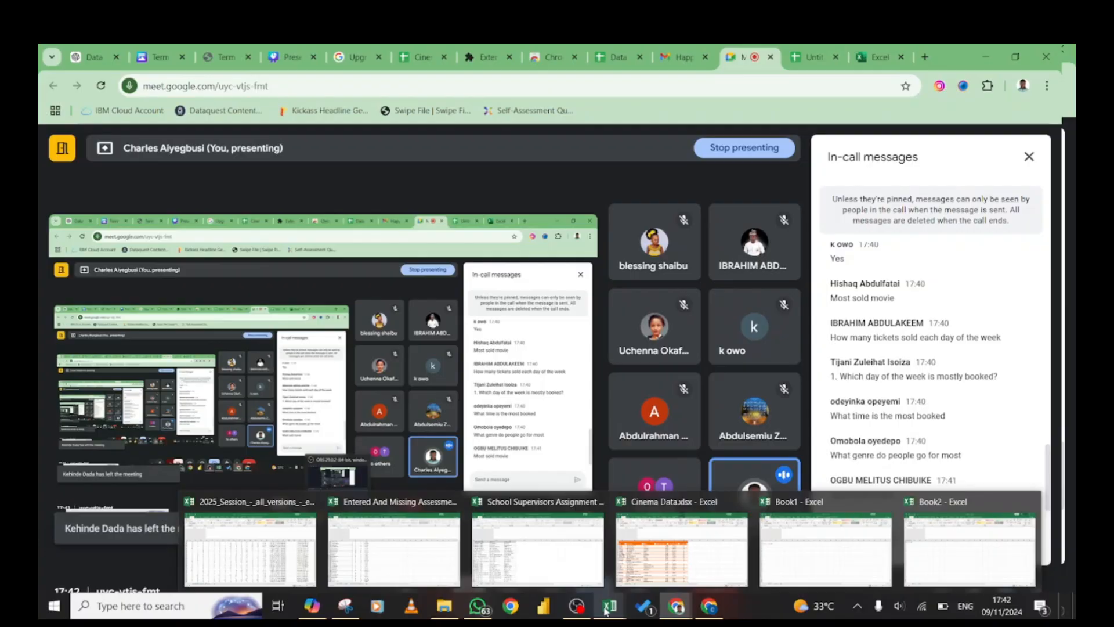
{"action": "left_click", "coordinate": [650, 548]}
{"action": "key", "text": "Up"}
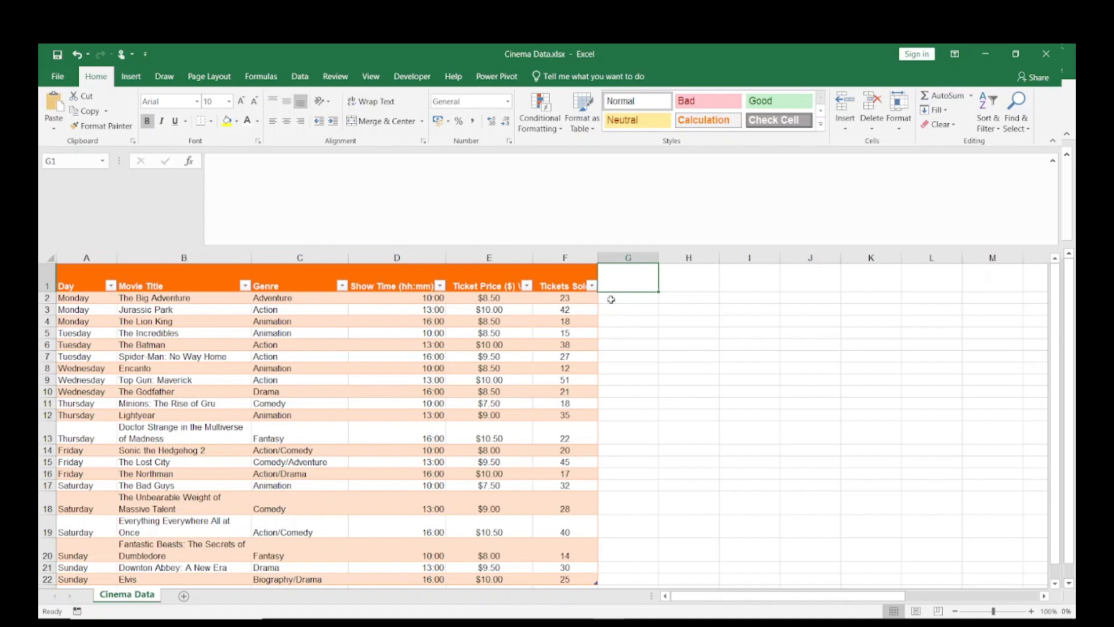
{"action": "type", "text": "Rev"}
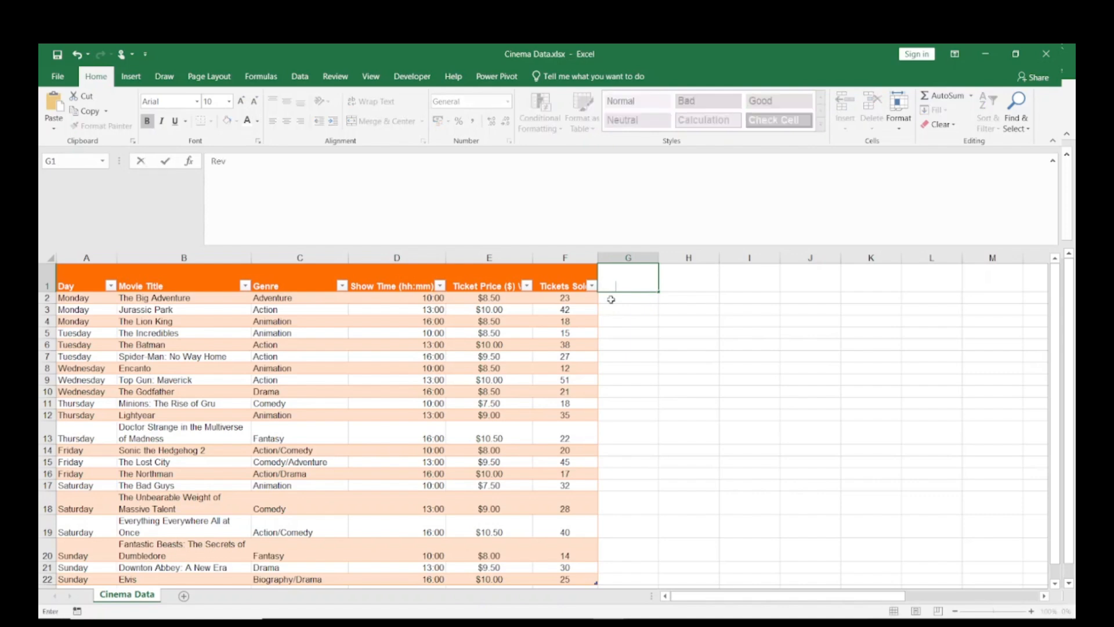
{"action": "type", "text": "enu Generated"}
{"action": "key", "text": "Return"}
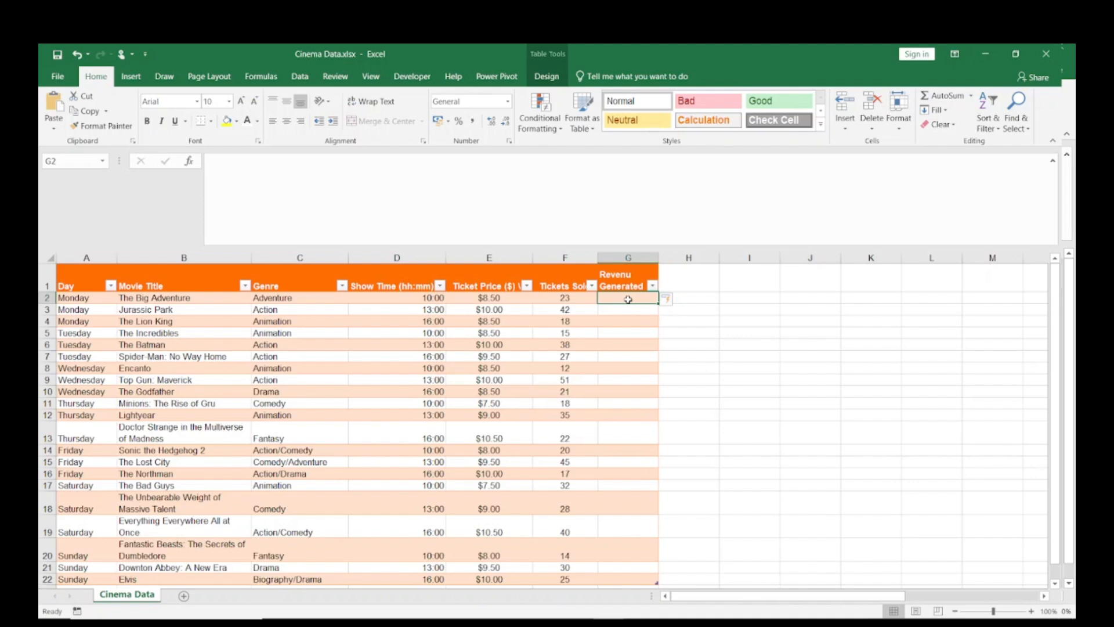
- Fill the new revenue column with a formula in G2 multiplying the row's Ticket Price by its Tickets Sold
{"action": "type", "text": "="}
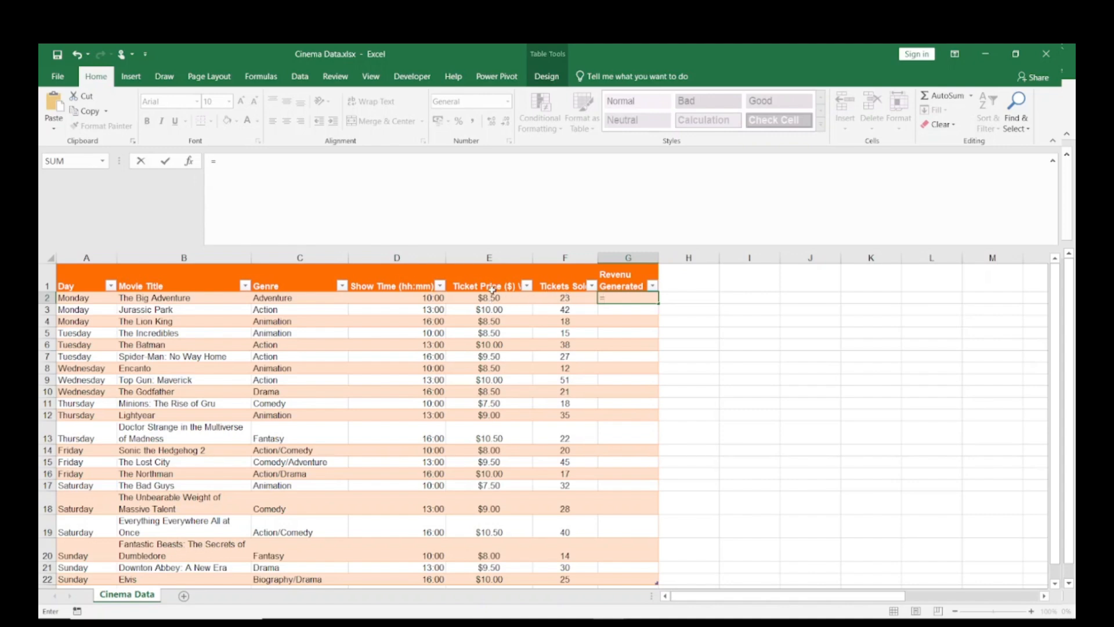
{"action": "left_click", "coordinate": [486, 298]}
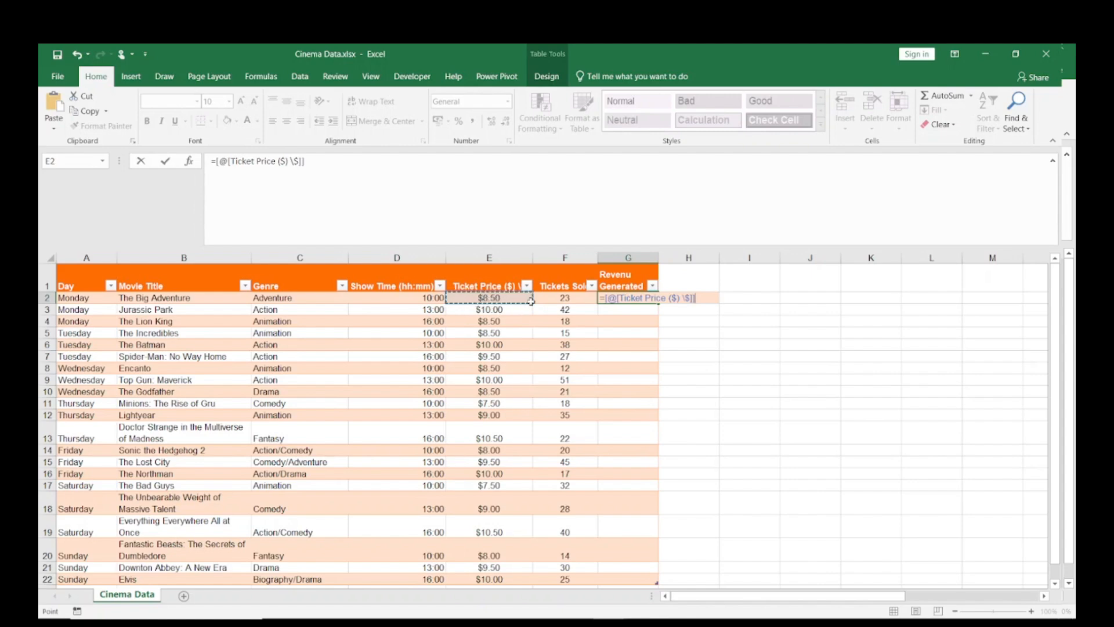
{"action": "type", "text": "*"}
{"action": "left_click", "coordinate": [579, 299]}
{"action": "key", "text": "Return"}
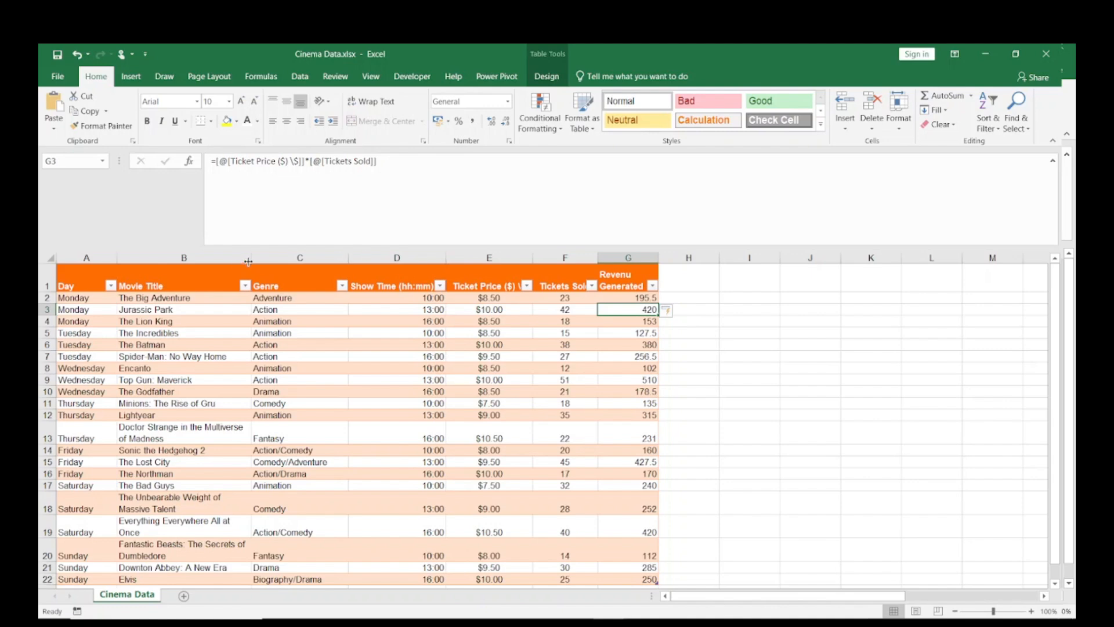
- Widen the Movie Title column so each title fits on one line, and toggle Middle Align on all the table's data cells
{"action": "left_click_drag", "start_coordinate": [252, 259], "coordinate": [317, 260]}
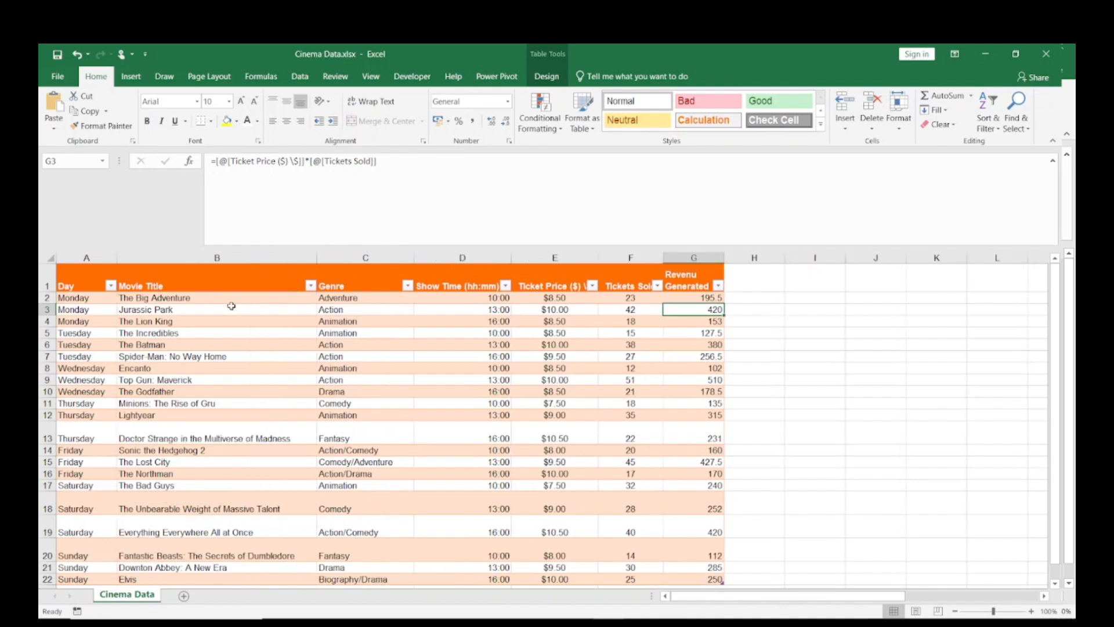
{"action": "left_click", "coordinate": [259, 301]}
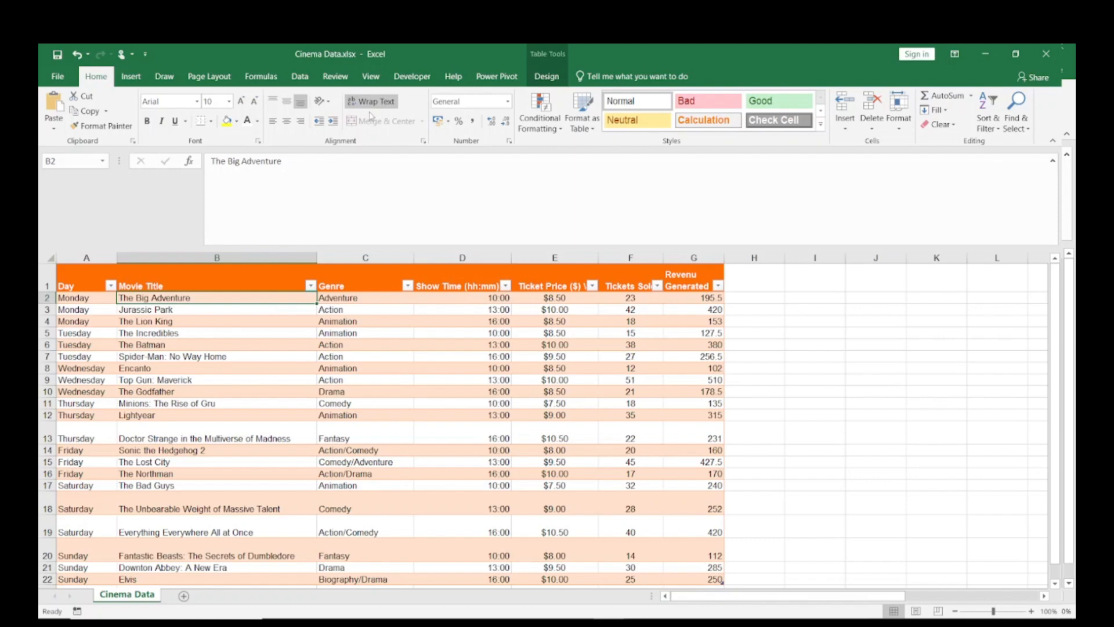
{"action": "key", "text": "Down"}
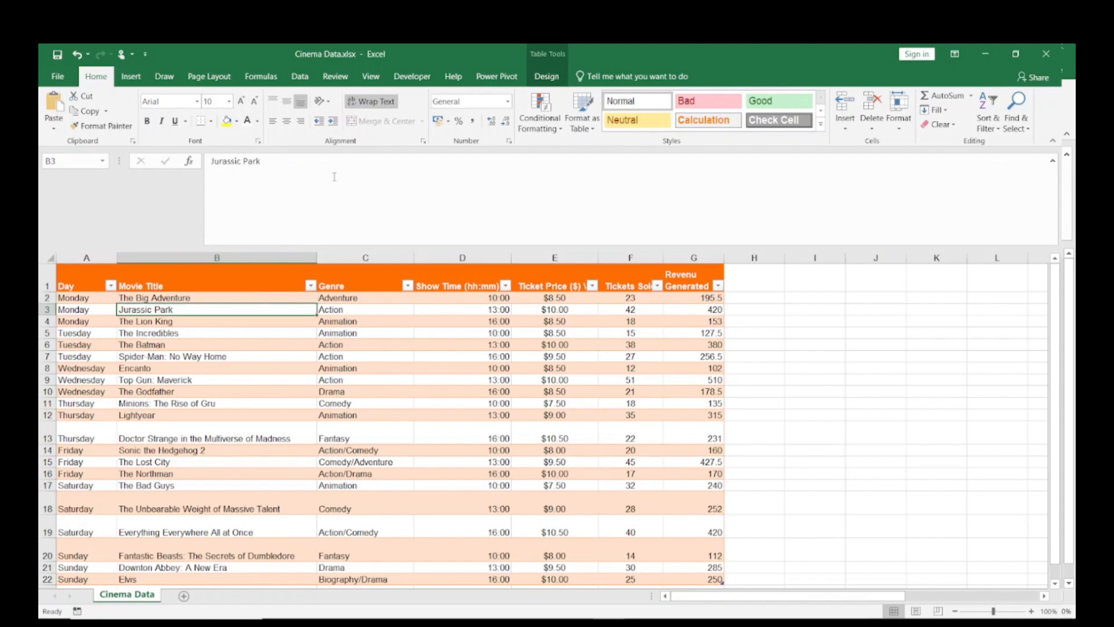
{"action": "left_click", "coordinate": [287, 101]}
{"action": "key", "text": "ctrl+a"}
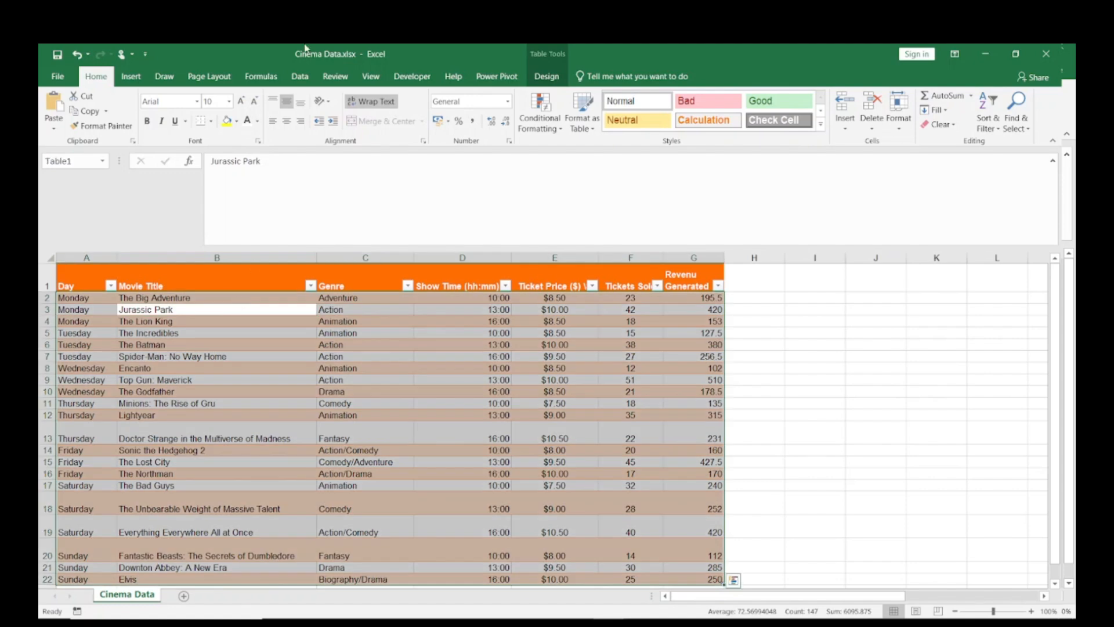
{"action": "left_click", "coordinate": [287, 102]}
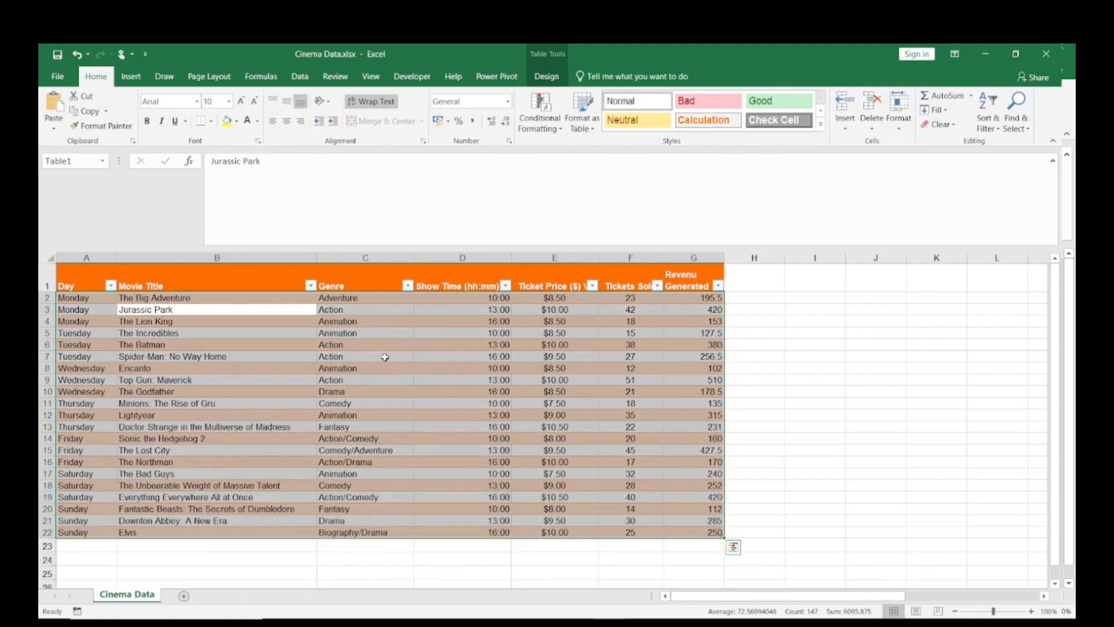
{"action": "key", "text": "Up"}
{"action": "key", "text": "Down"}
{"action": "key", "text": "Down"}
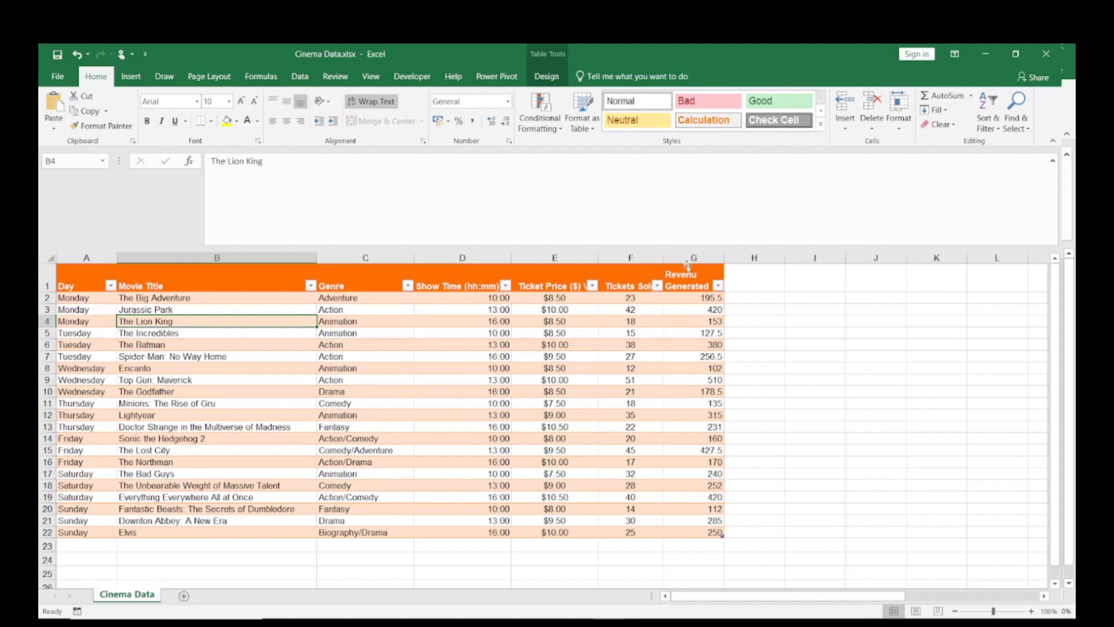
- Correct the spelling of the header in cell G1 to "Revenue Generated"
{"action": "double_click", "coordinate": [700, 278]}
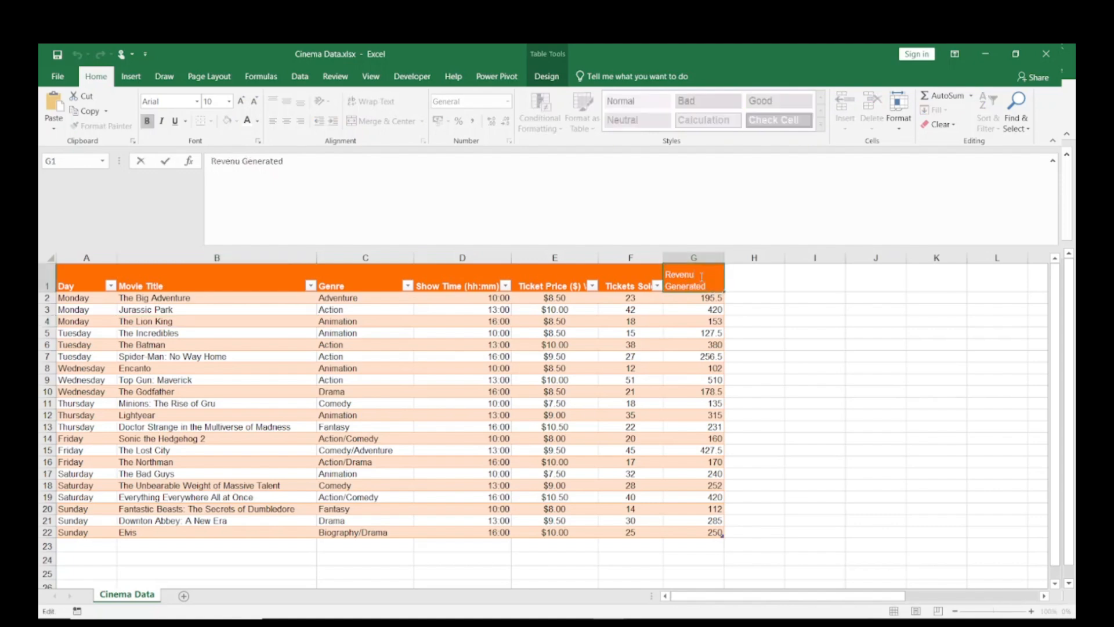
{"action": "type", "text": "e"}
{"action": "key", "text": "Return"}
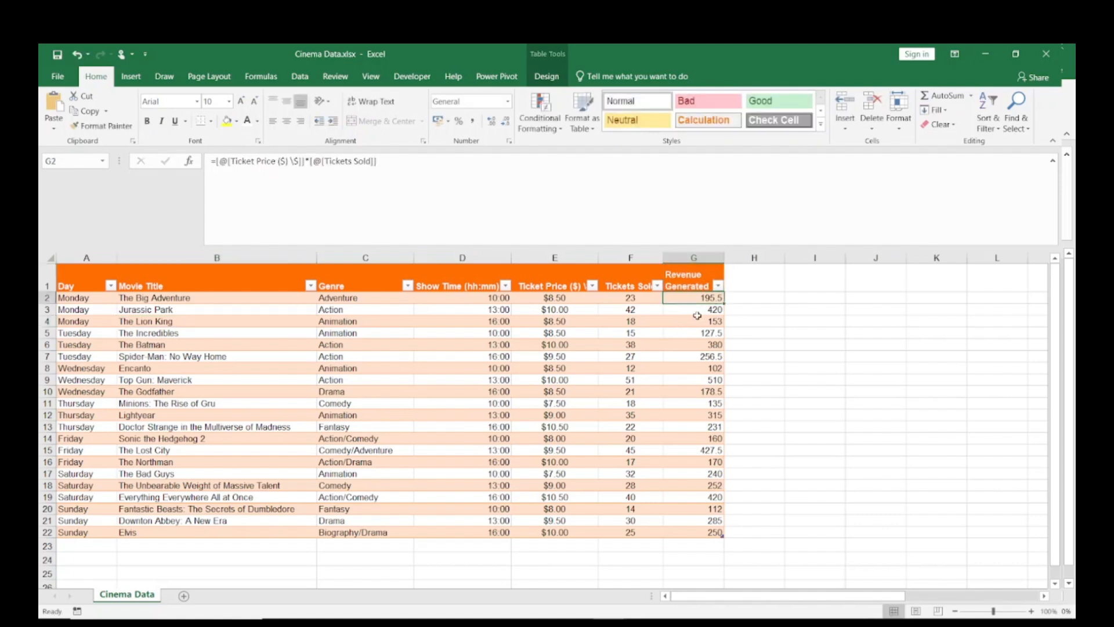
- Apply the Currency number format to the whole Revenue Generated column G
{"action": "left_click", "coordinate": [689, 257]}
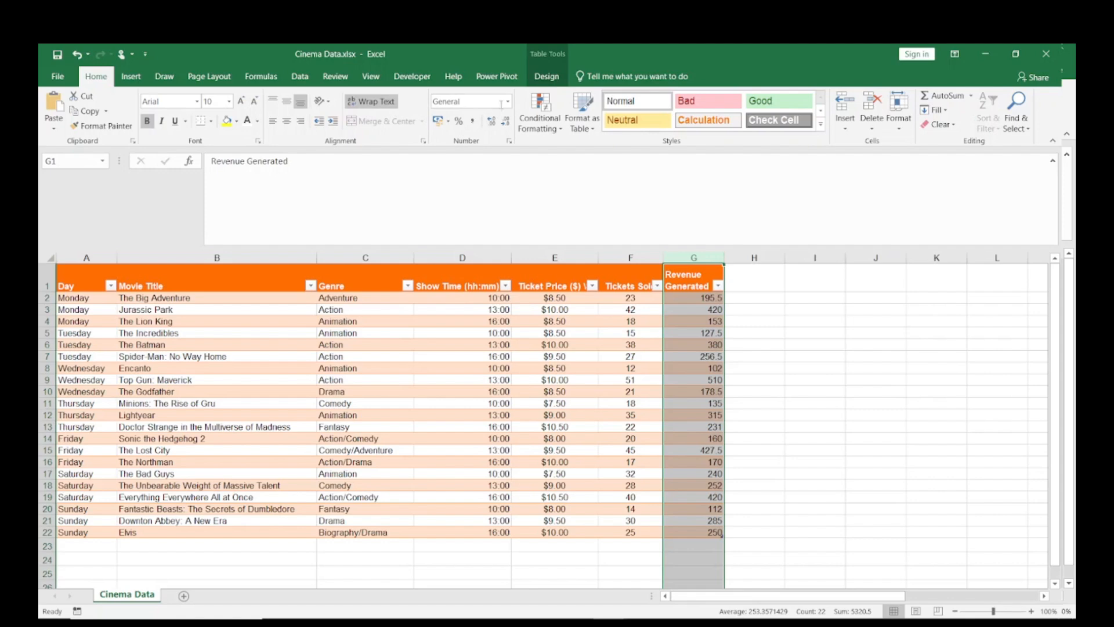
{"action": "left_click", "coordinate": [507, 102]}
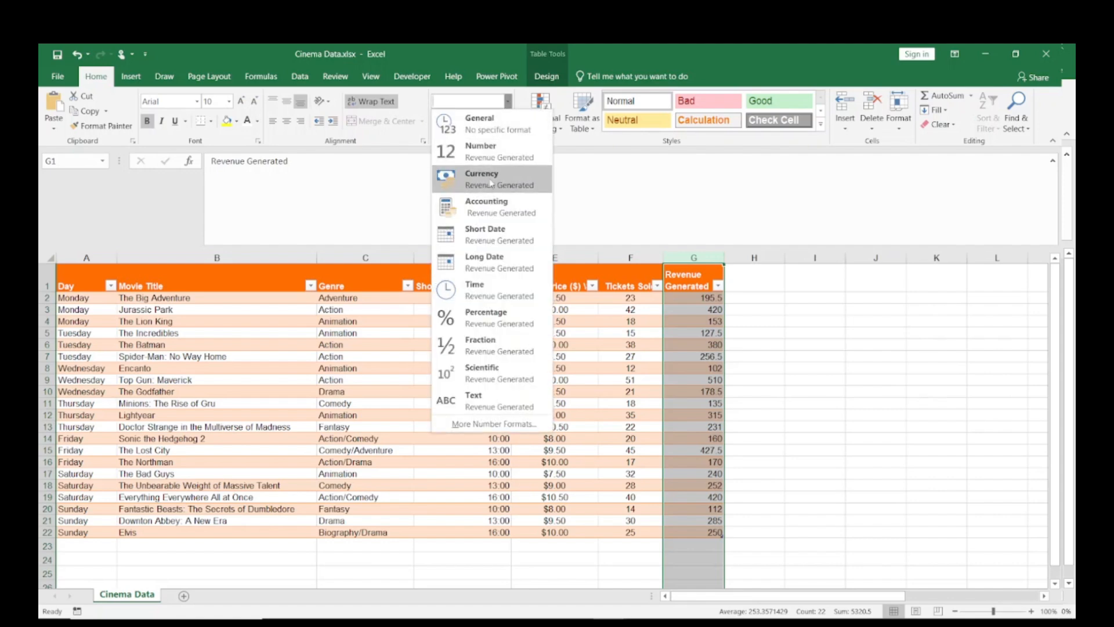
{"action": "left_click", "coordinate": [485, 178]}
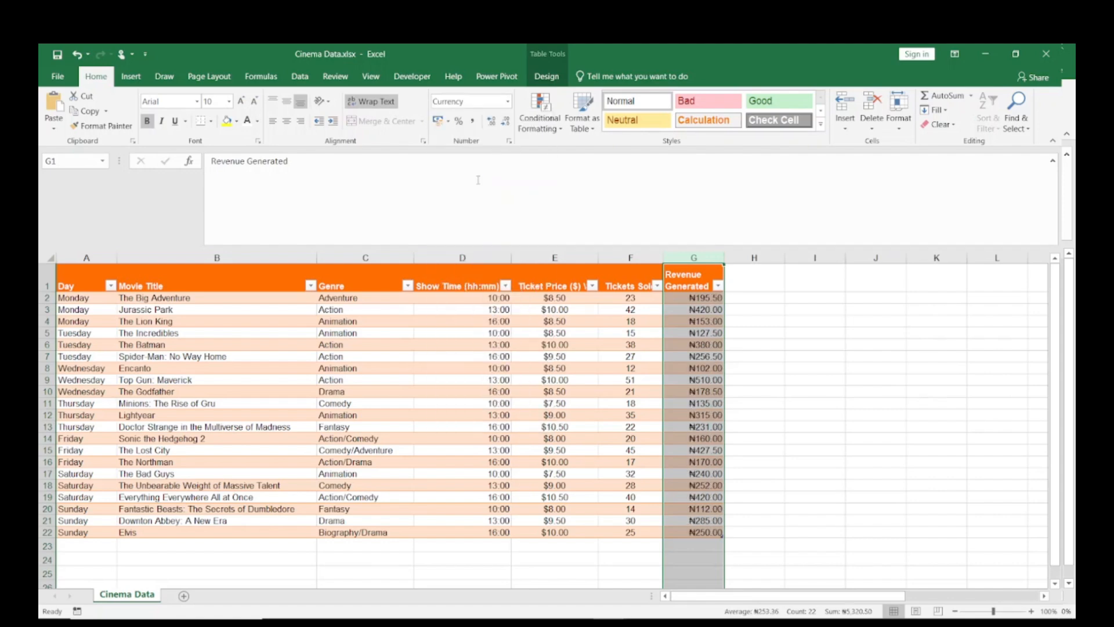
- Try the $ English (United States) accounting format on the Revenue Generated column and return it to Currency
{"action": "left_click", "coordinate": [448, 123]}
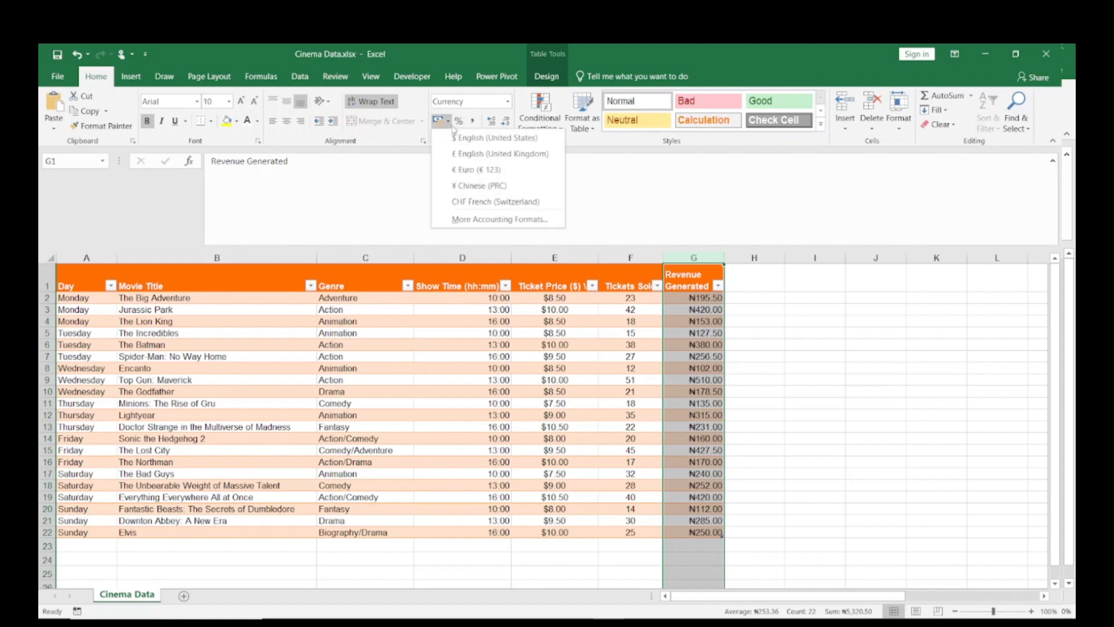
{"action": "left_click", "coordinate": [468, 139]}
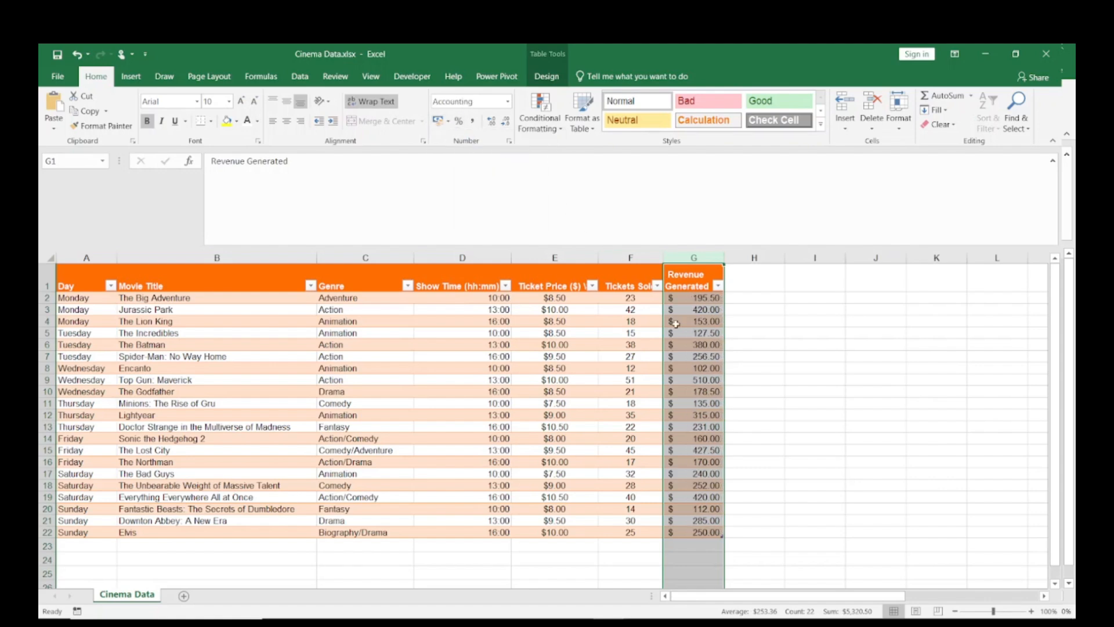
{"action": "left_click", "coordinate": [508, 102]}
{"action": "left_click", "coordinate": [476, 189]}
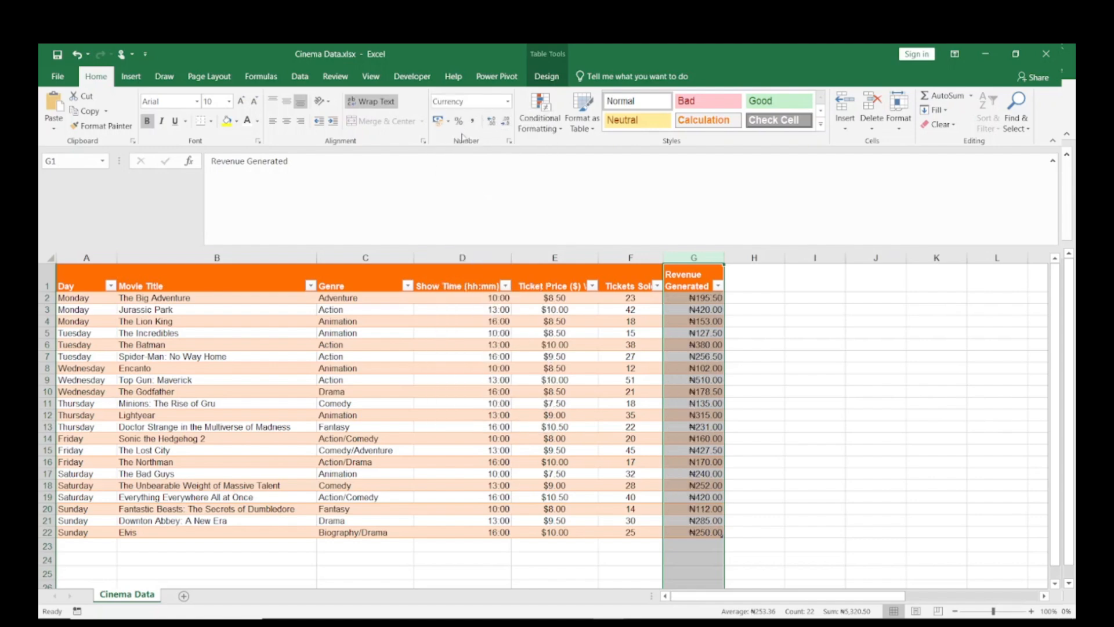
- Set the currency symbol of the Revenue Generated column to $ English (United States) in its cell format
{"action": "left_click", "coordinate": [509, 142]}
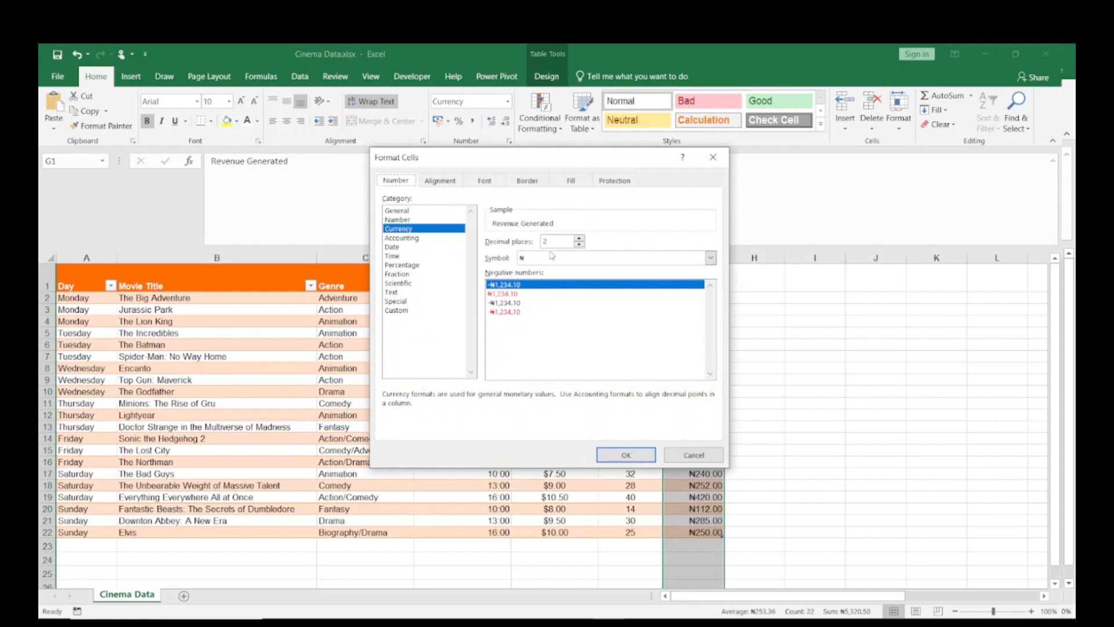
{"action": "left_click", "coordinate": [589, 260]}
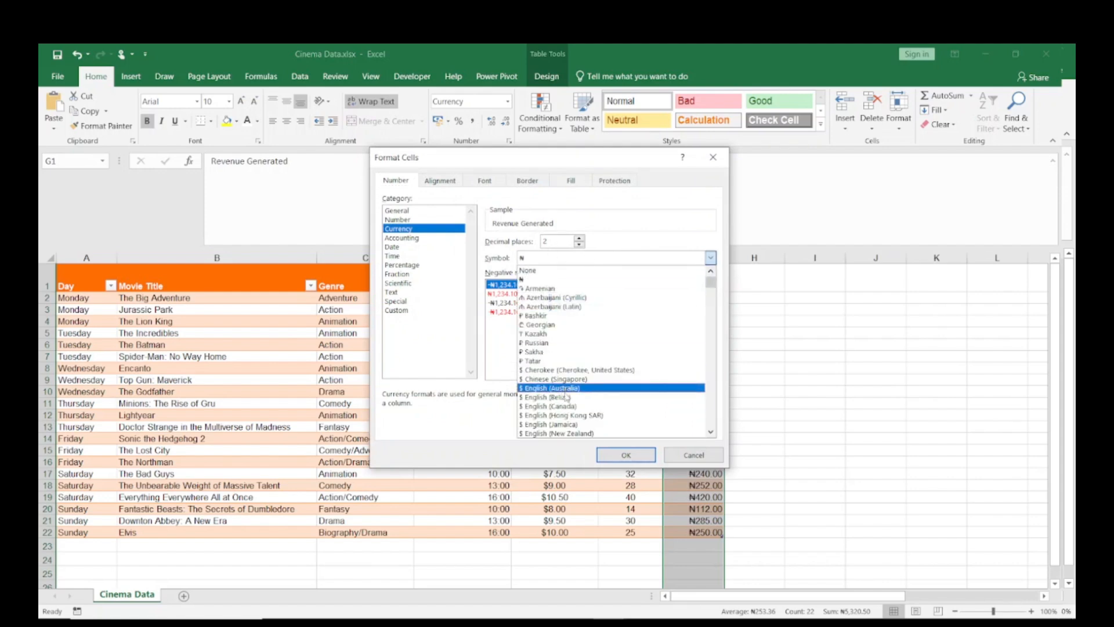
{"action": "left_click", "coordinate": [711, 433]}
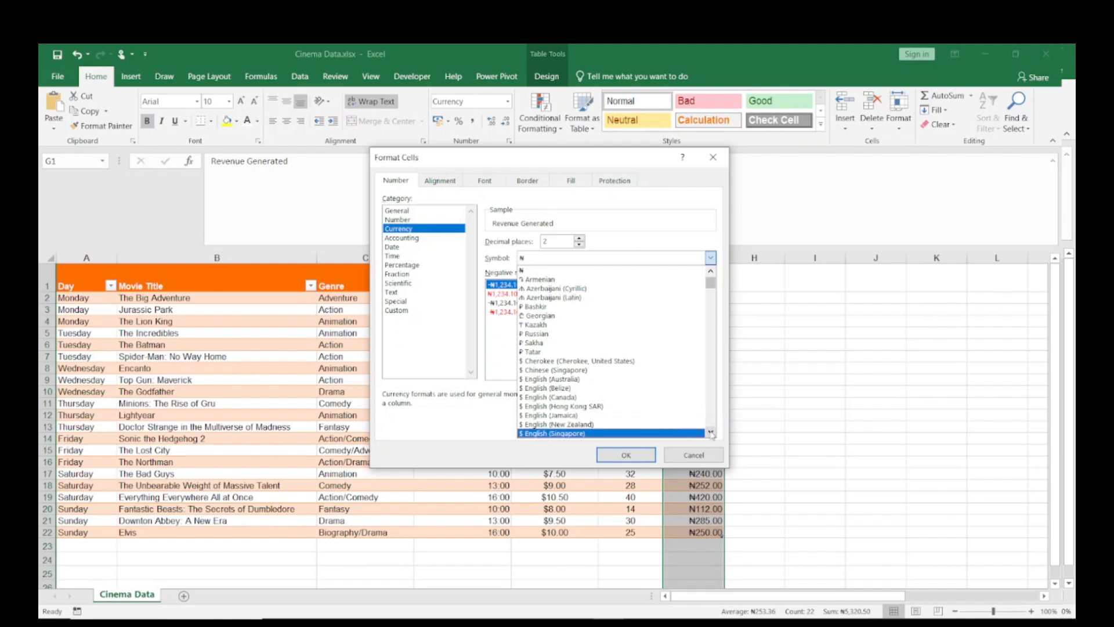
{"action": "left_click", "coordinate": [711, 433]}
{"action": "left_click", "coordinate": [711, 433]}
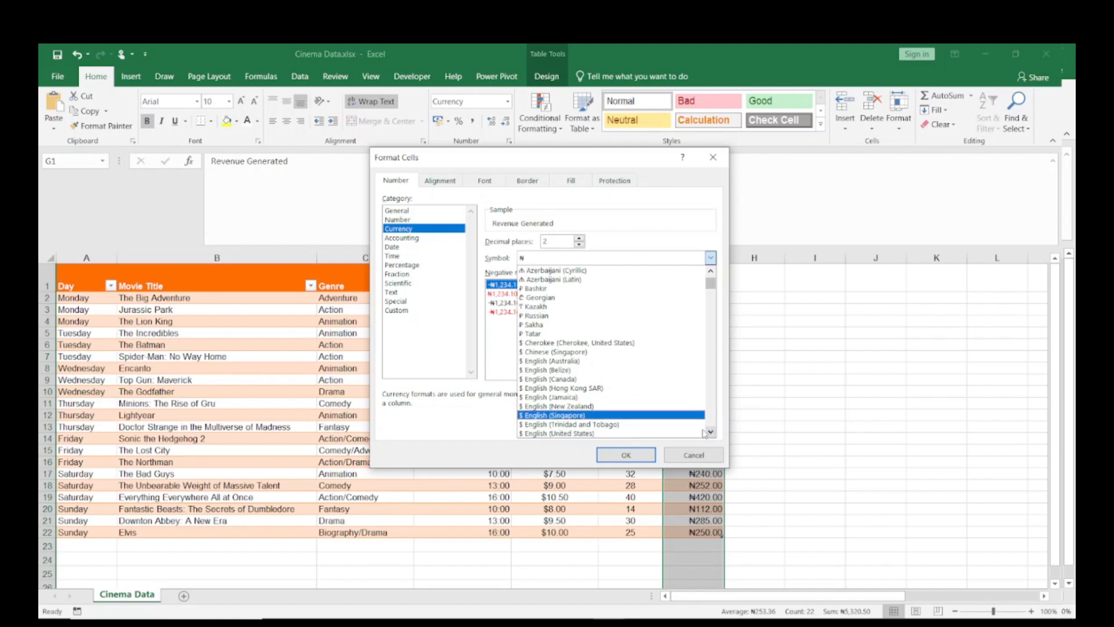
{"action": "left_click", "coordinate": [711, 433]}
{"action": "left_click", "coordinate": [629, 434]}
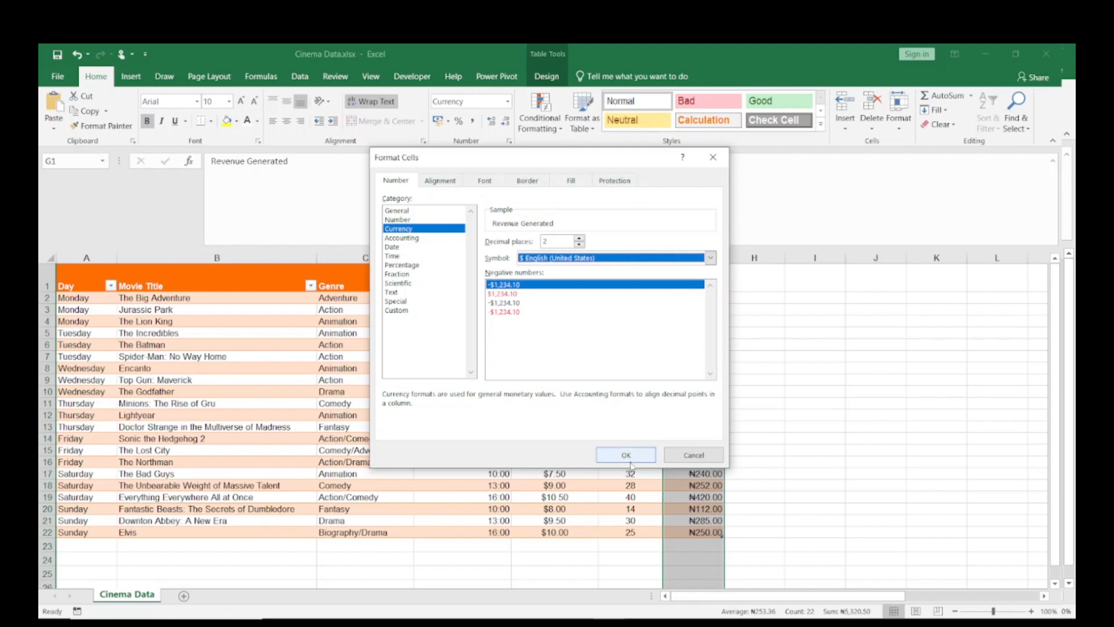
{"action": "left_click", "coordinate": [627, 455]}
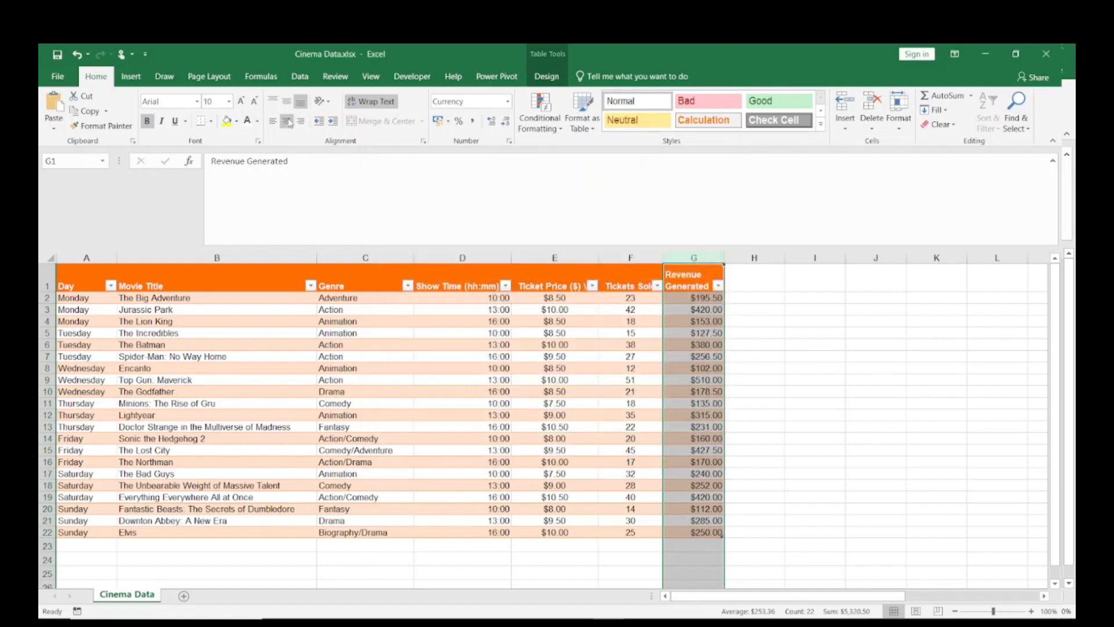
- Center the contents of the Revenue Generated column horizontally and deselect the column
{"action": "left_click", "coordinate": [287, 121]}
{"action": "left_click", "coordinate": [779, 308]}
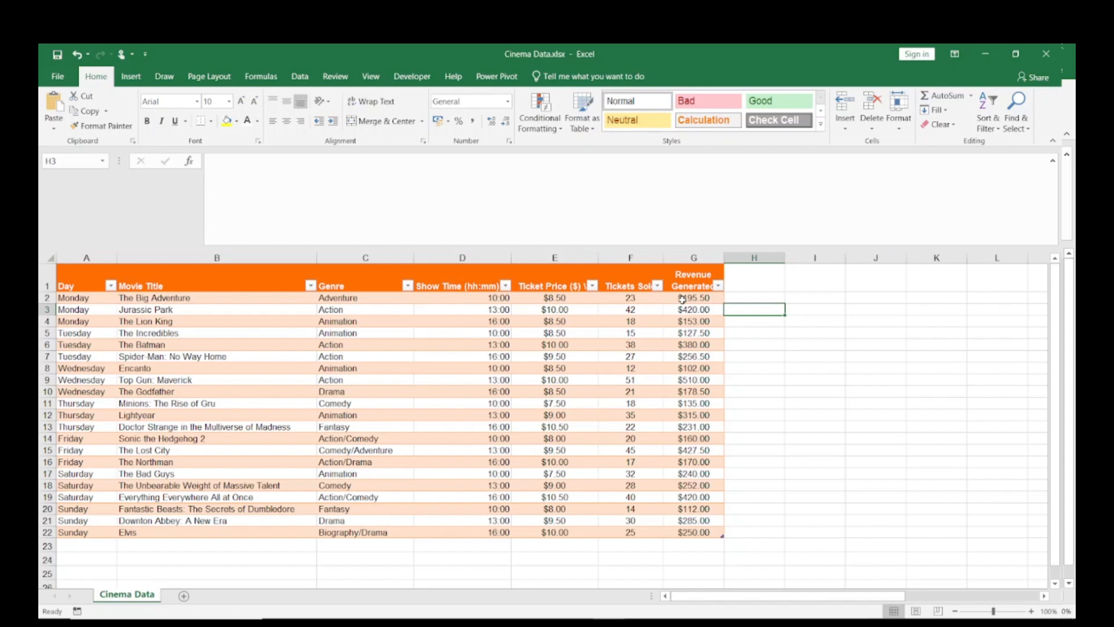
{"action": "left_click", "coordinate": [818, 302]}
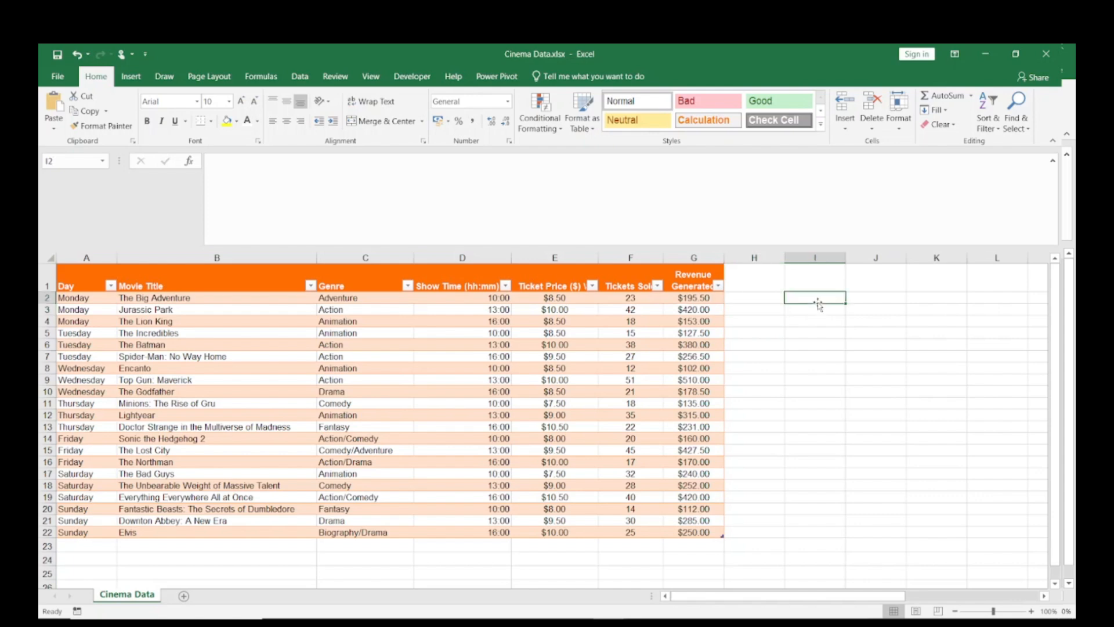
- Enter "1. What is the best selling movie?" in cell I2 and "2. What is the best selling genre?" in cell I3
{"action": "type", "text": "1."}
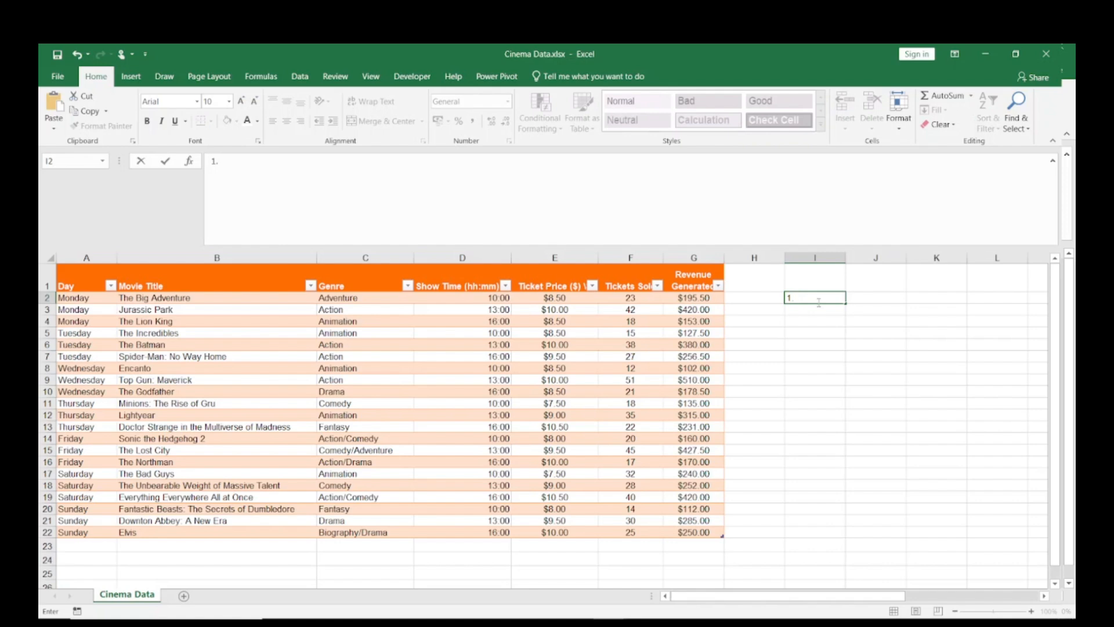
{"action": "type", "text": " What is the bes"}
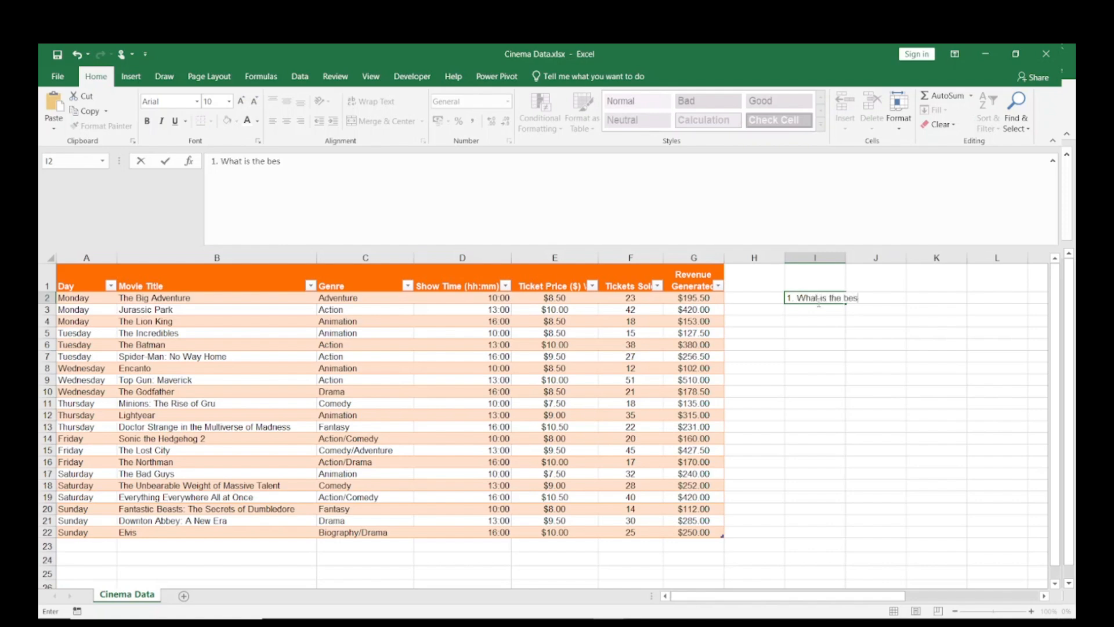
{"action": "type", "text": "t selling movie?"}
{"action": "key", "text": "Return"}
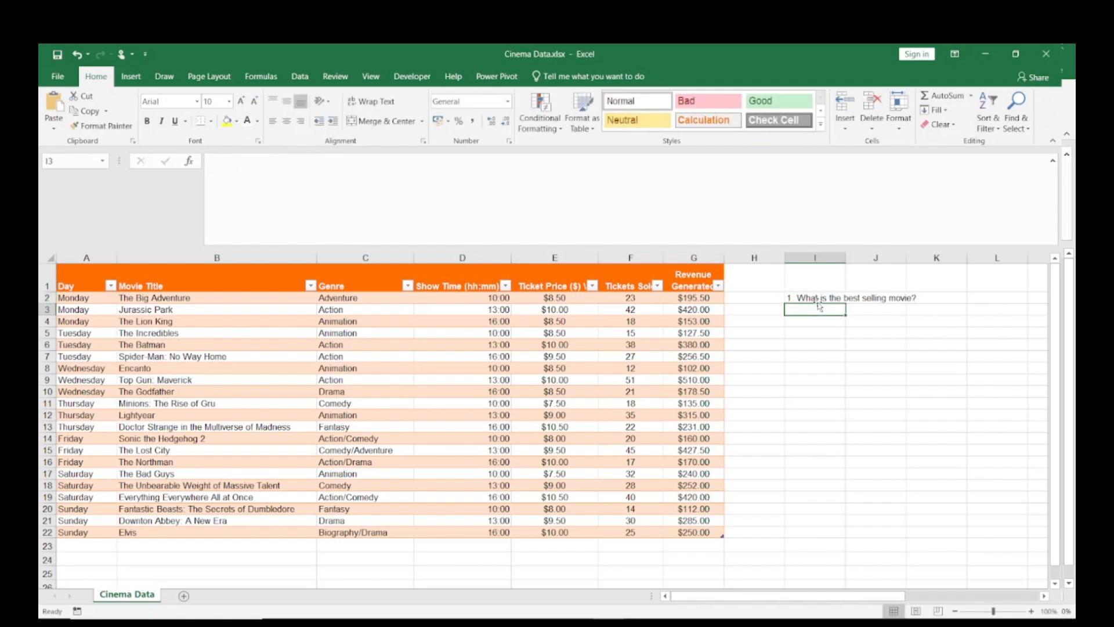
{"action": "type", "text": "2. What"}
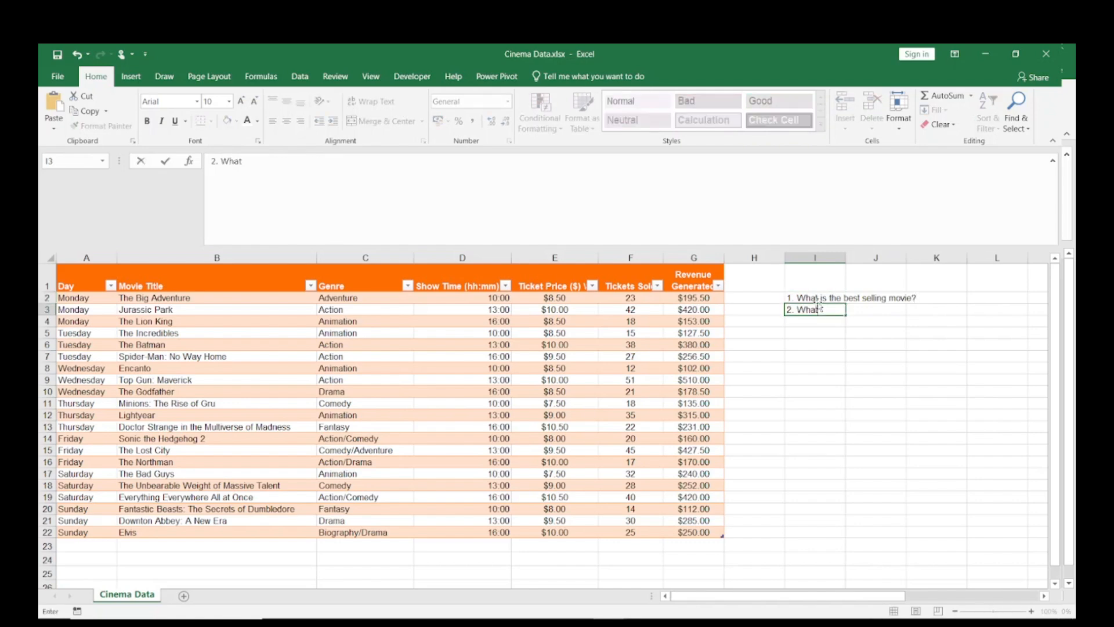
{"action": "type", "text": " is the best selling"}
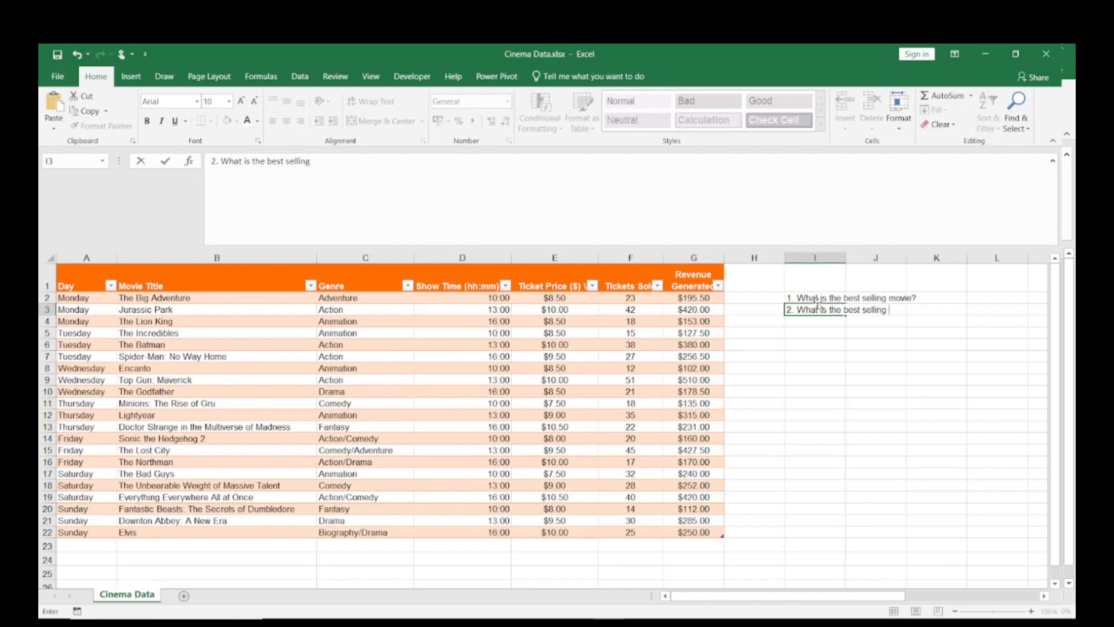
{"action": "type", "text": " genre?"}
{"action": "key", "text": "Return"}
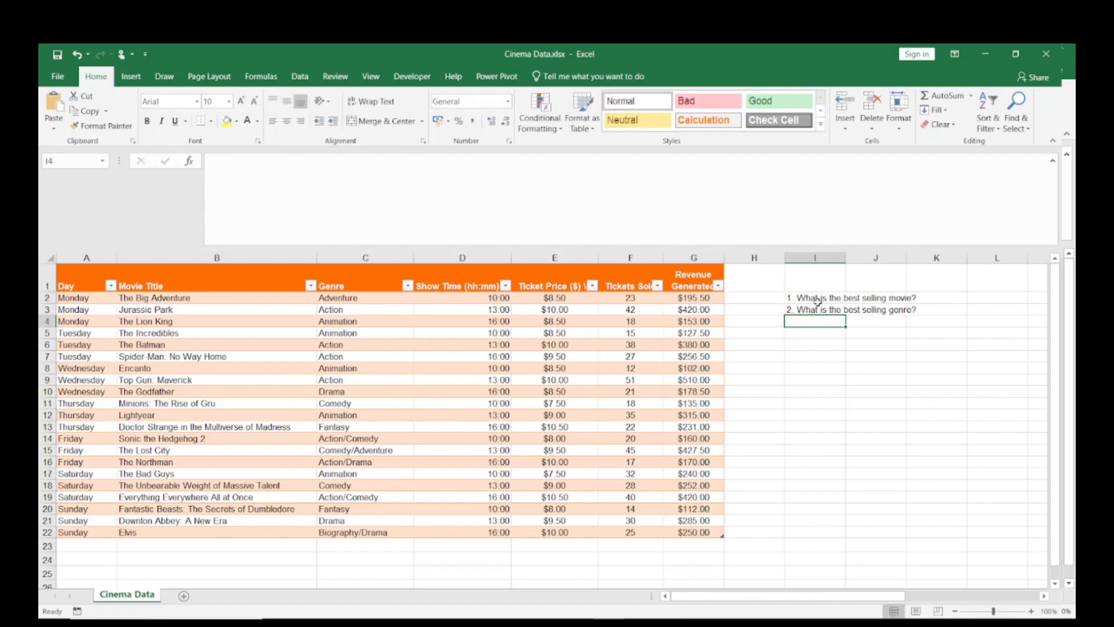
- Enter "3. What time is the most booked?" in cell I4 and "4. What day is most booked?" in cell I5
{"action": "type", "text": "3."}
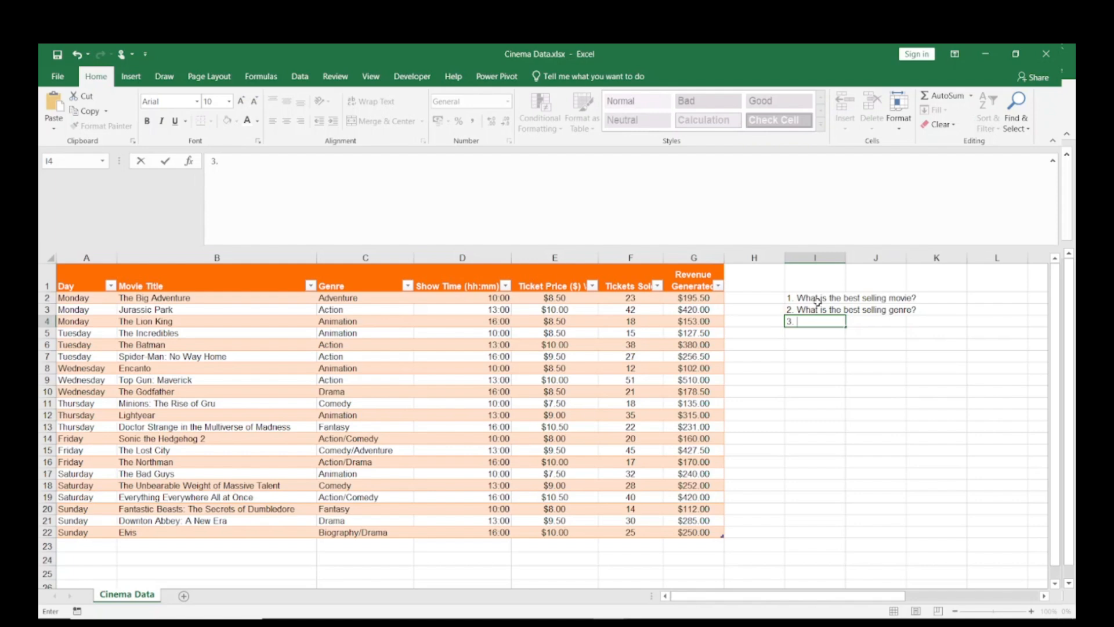
{"action": "type", "text": "What time is the most"}
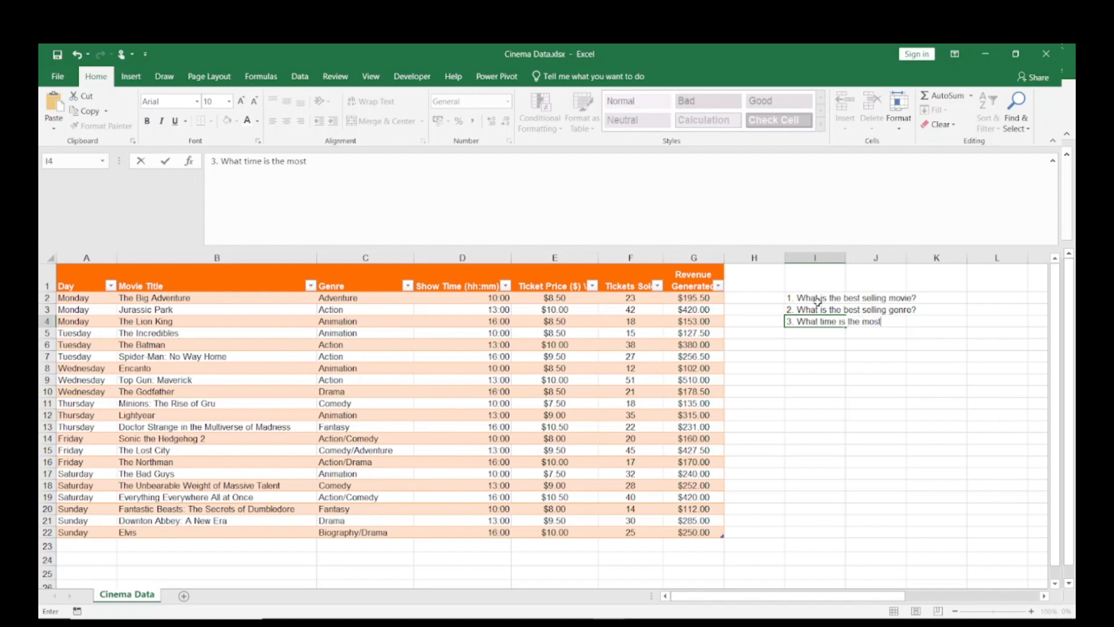
{"action": "type", "text": " booked?"}
{"action": "key", "text": "Return"}
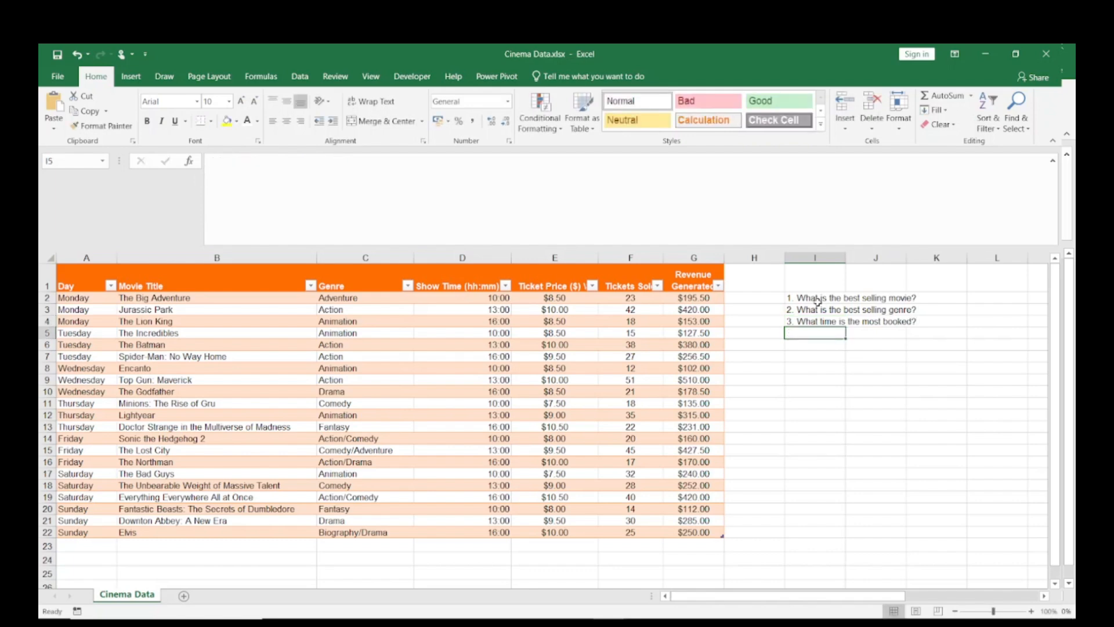
{"action": "type", "text": "4. What da"}
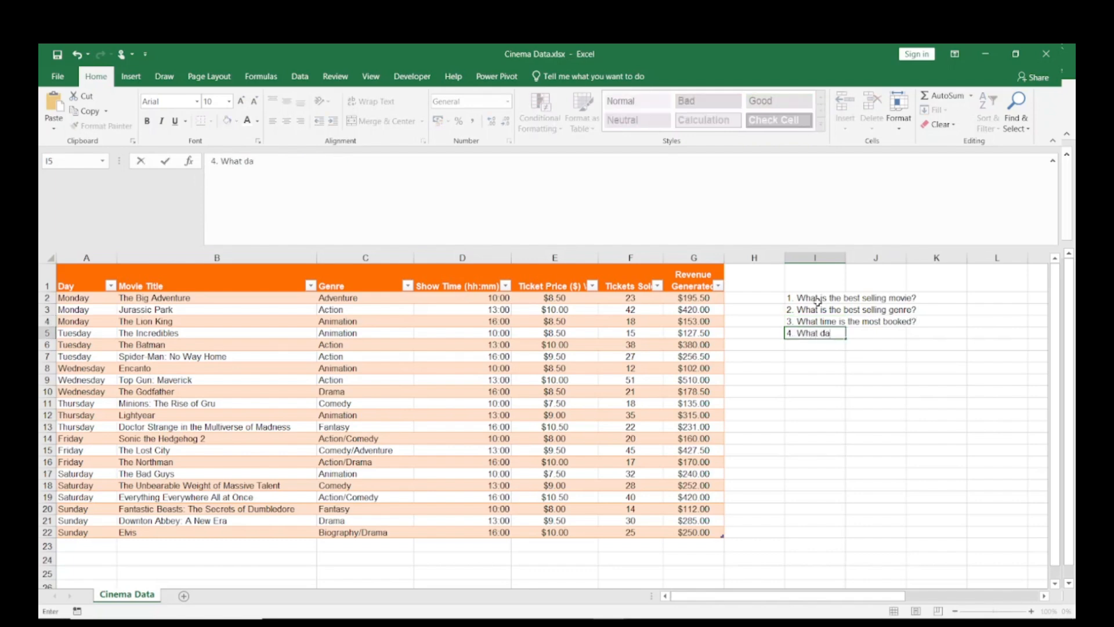
{"action": "type", "text": "y is most booked?"}
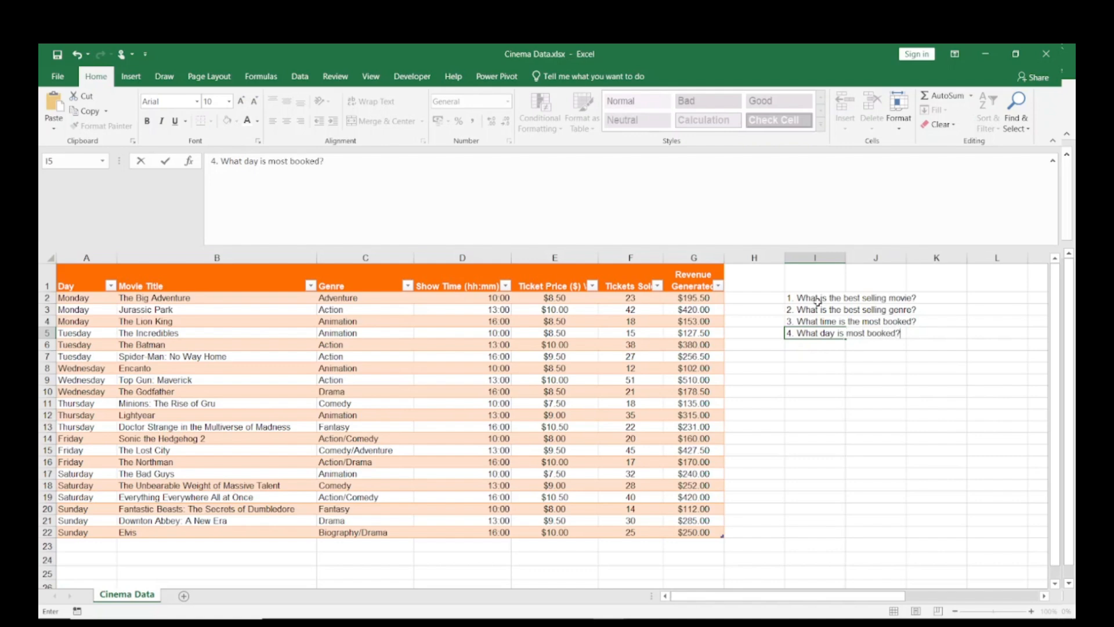
{"action": "key", "text": "Return"}
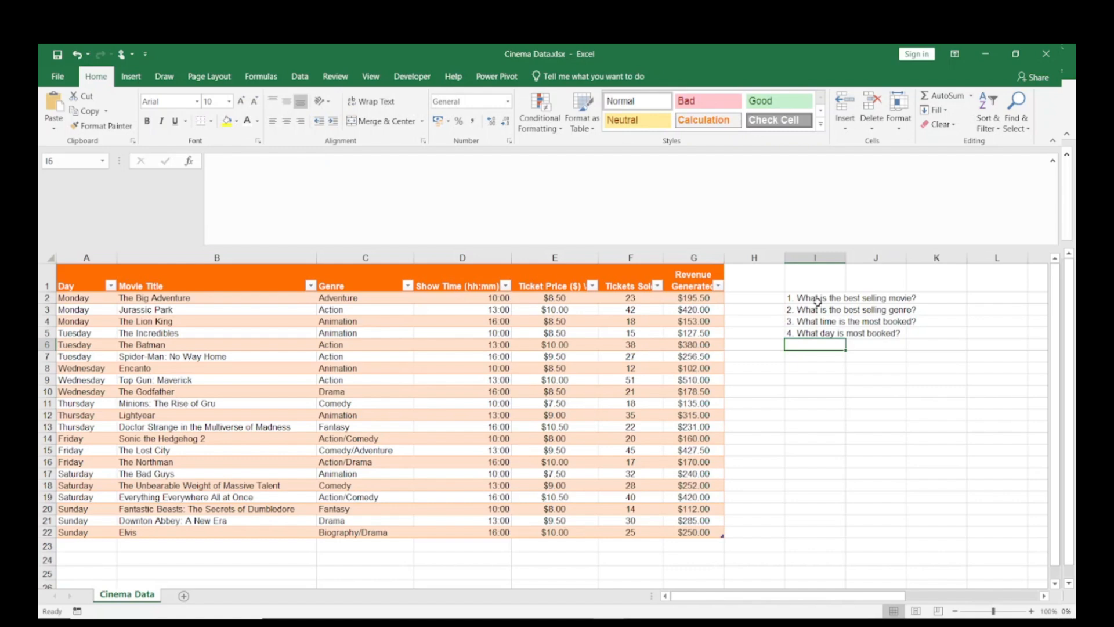
- Enter "5." in cell I6, then switch to the Google Meet call in Chrome and dismiss its time-limit notice
{"action": "type", "text": "5."}
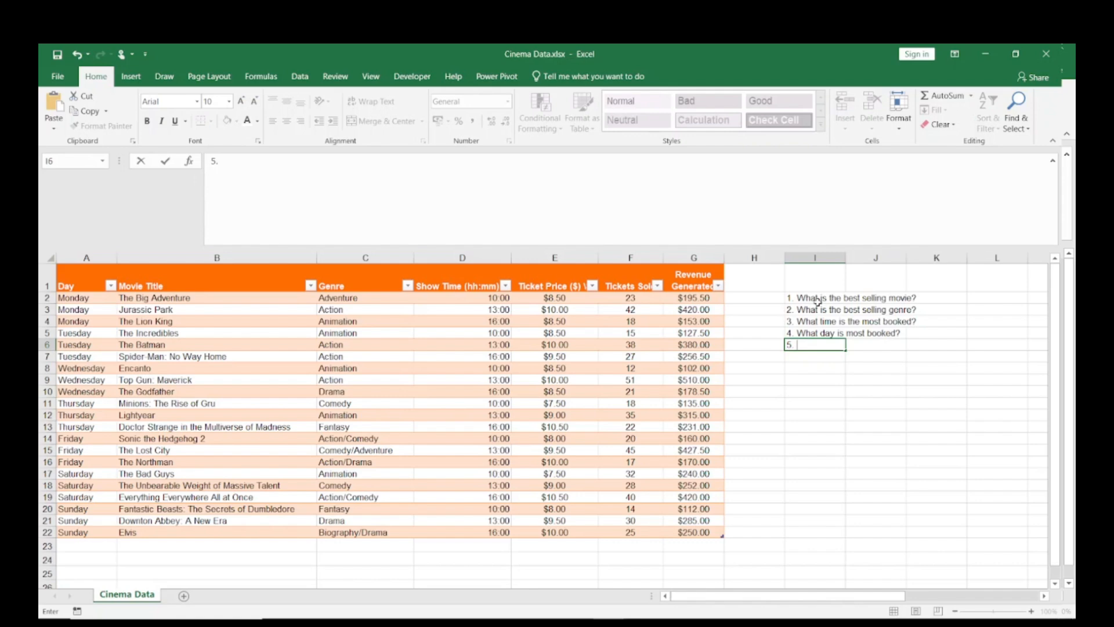
{"action": "mouse_move", "coordinate": [873, 624]}
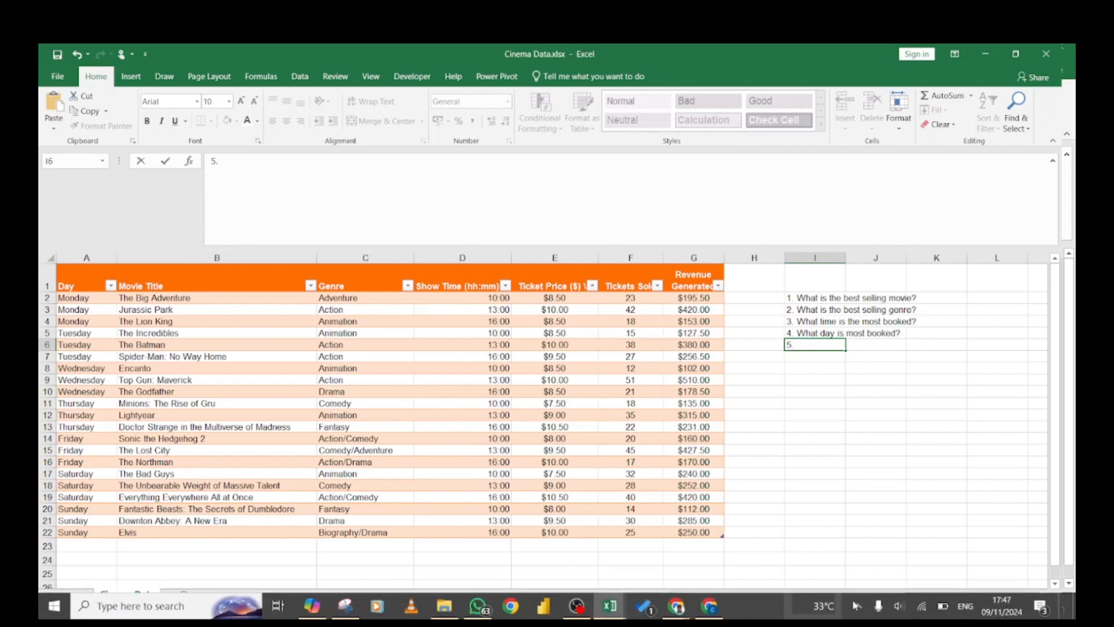
{"action": "mouse_move", "coordinate": [679, 608]}
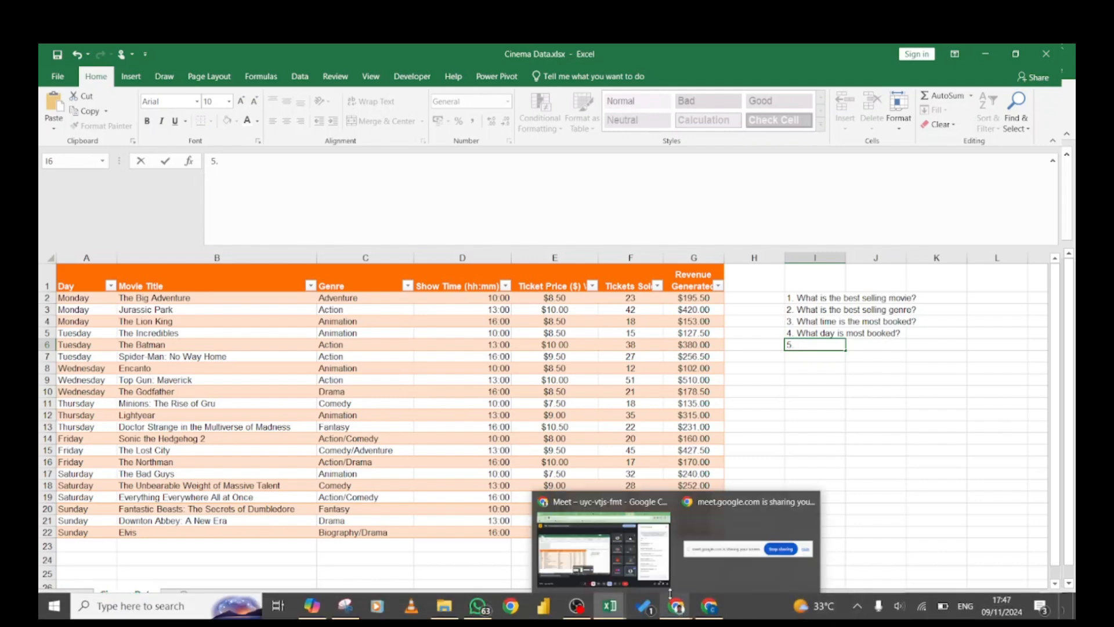
{"action": "left_click", "coordinate": [646, 567]}
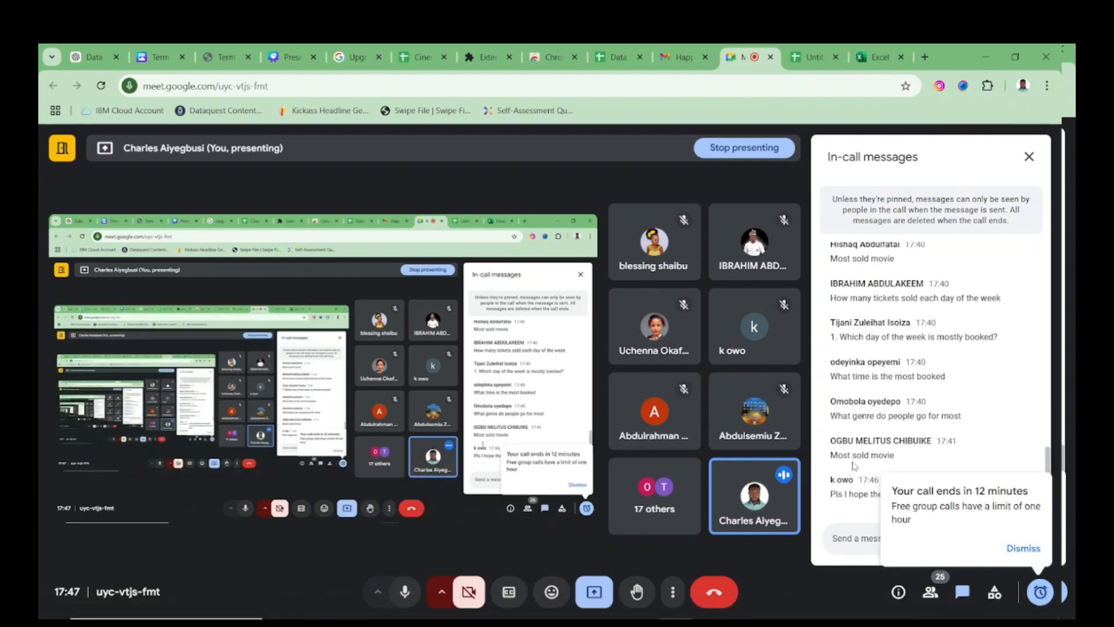
{"action": "left_click", "coordinate": [1022, 548]}
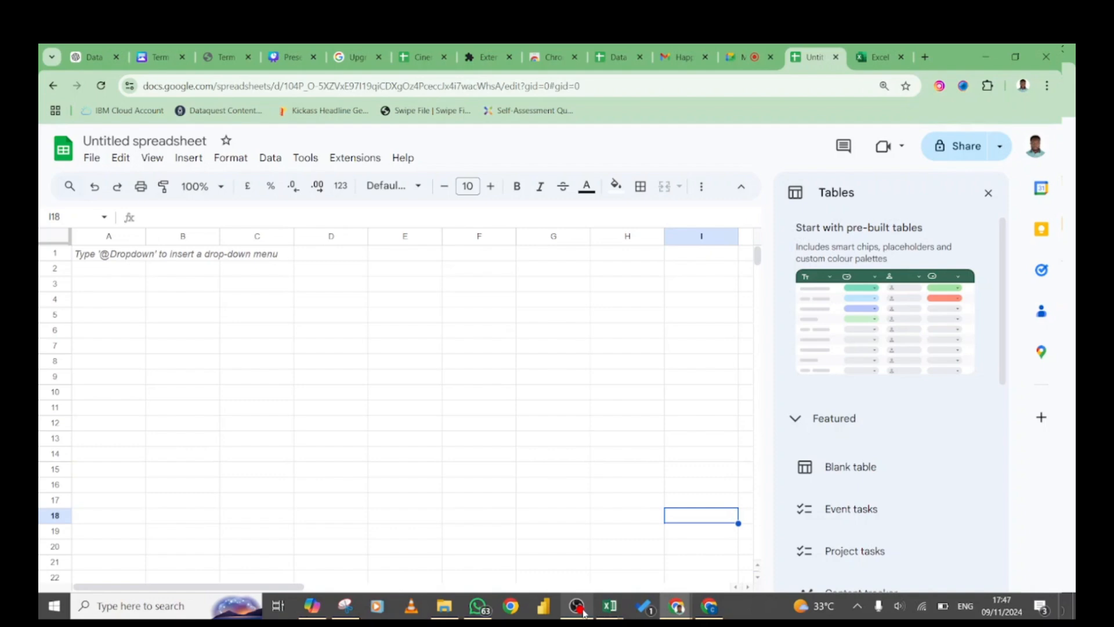
- Switch back to Excel and copy the four questions in cells I2:I5
{"action": "left_click", "coordinate": [609, 607]}
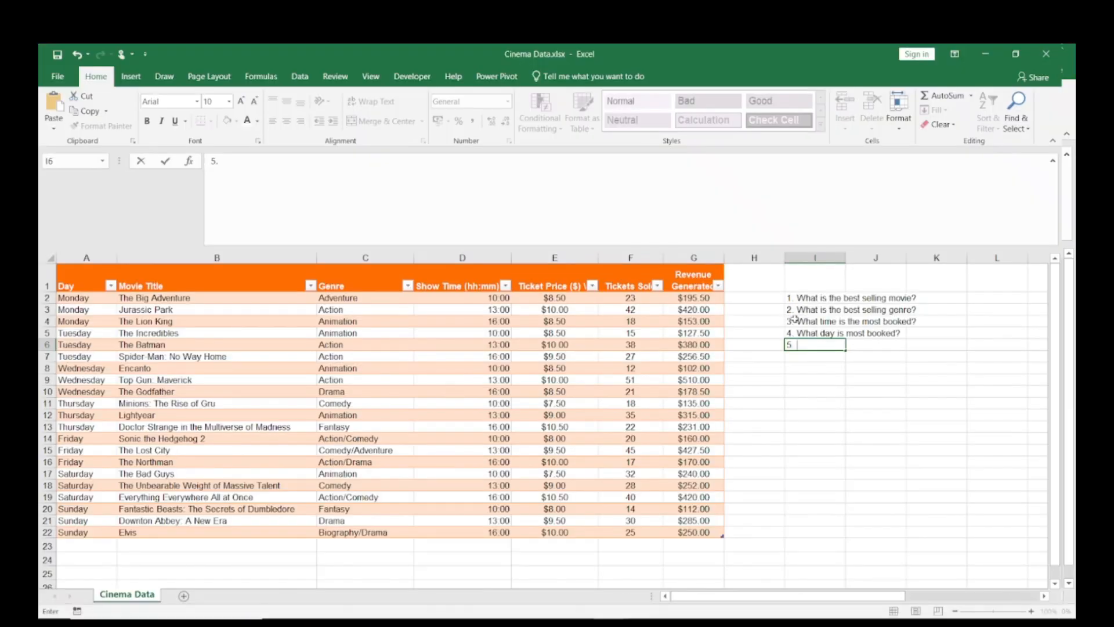
{"action": "left_click_drag", "start_coordinate": [798, 299], "coordinate": [826, 330]}
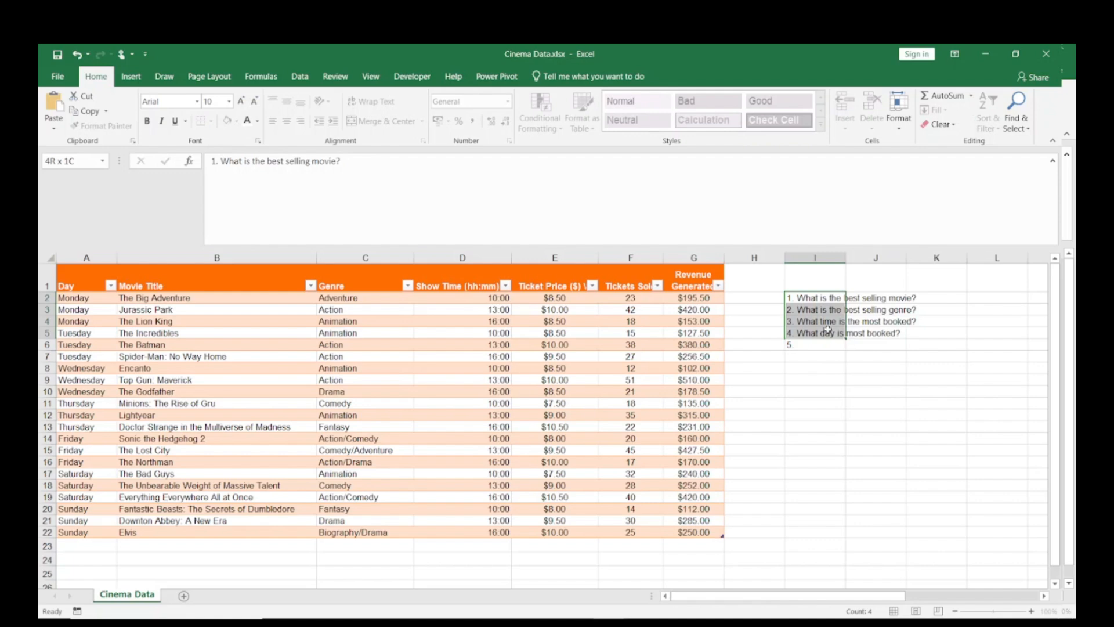
{"action": "key", "text": "ctrl+c"}
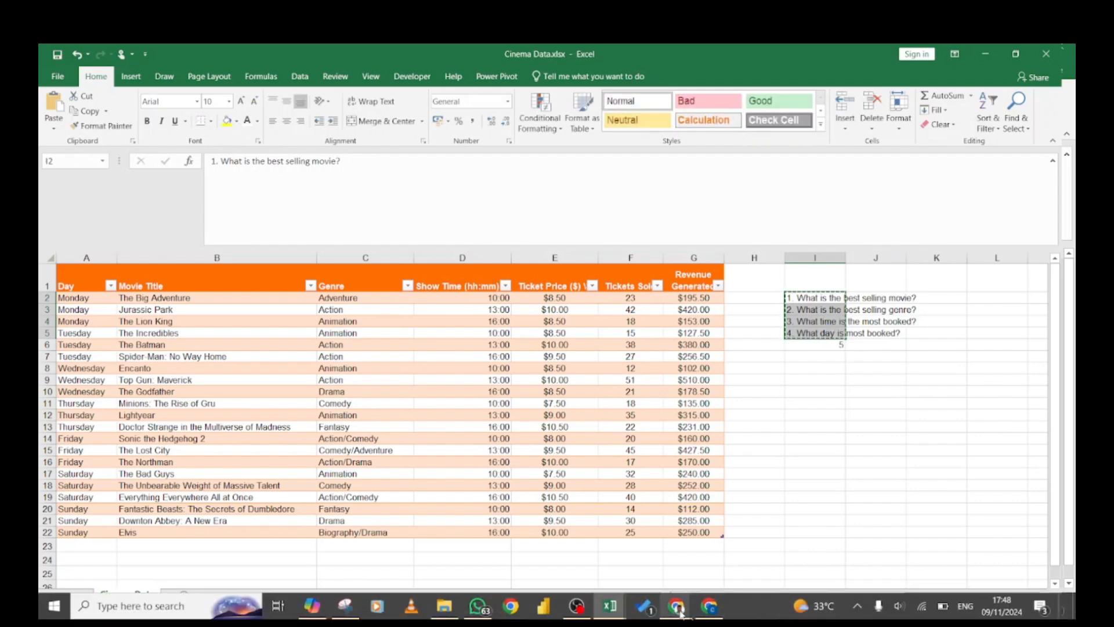
{"action": "mouse_move", "coordinate": [684, 604]}
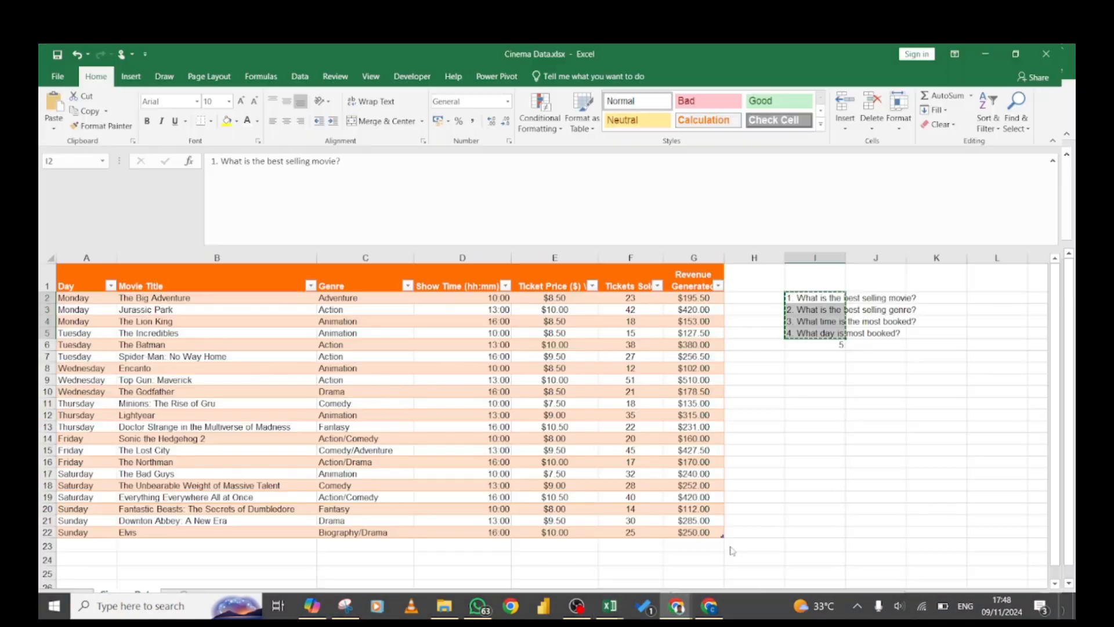
{"action": "left_click", "coordinate": [741, 544]}
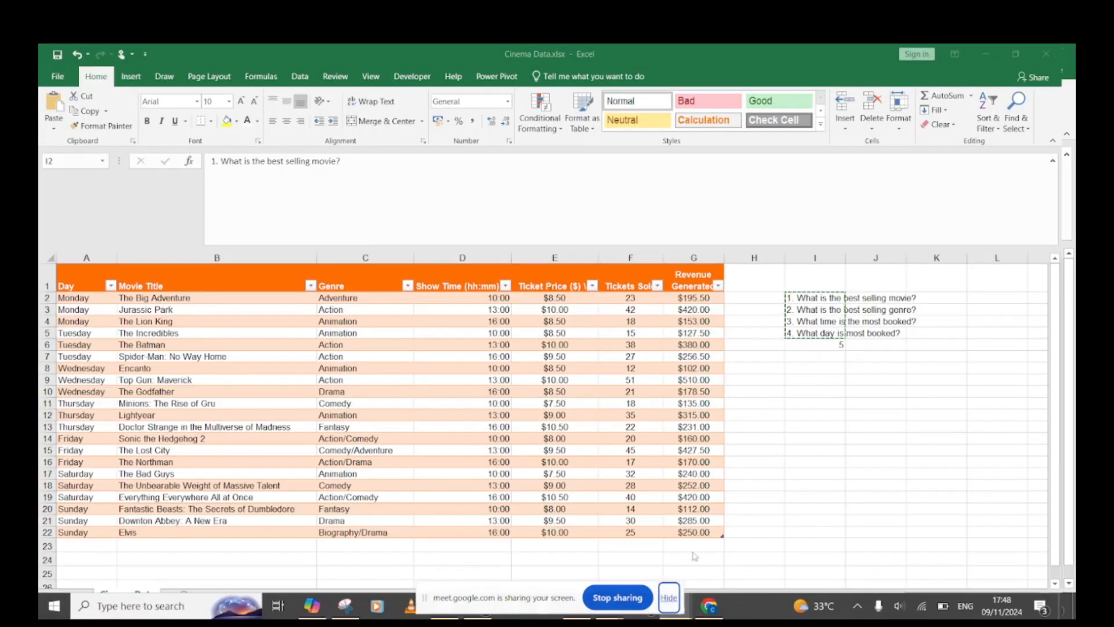
{"action": "left_click", "coordinate": [668, 597]}
{"action": "mouse_move", "coordinate": [674, 607]}
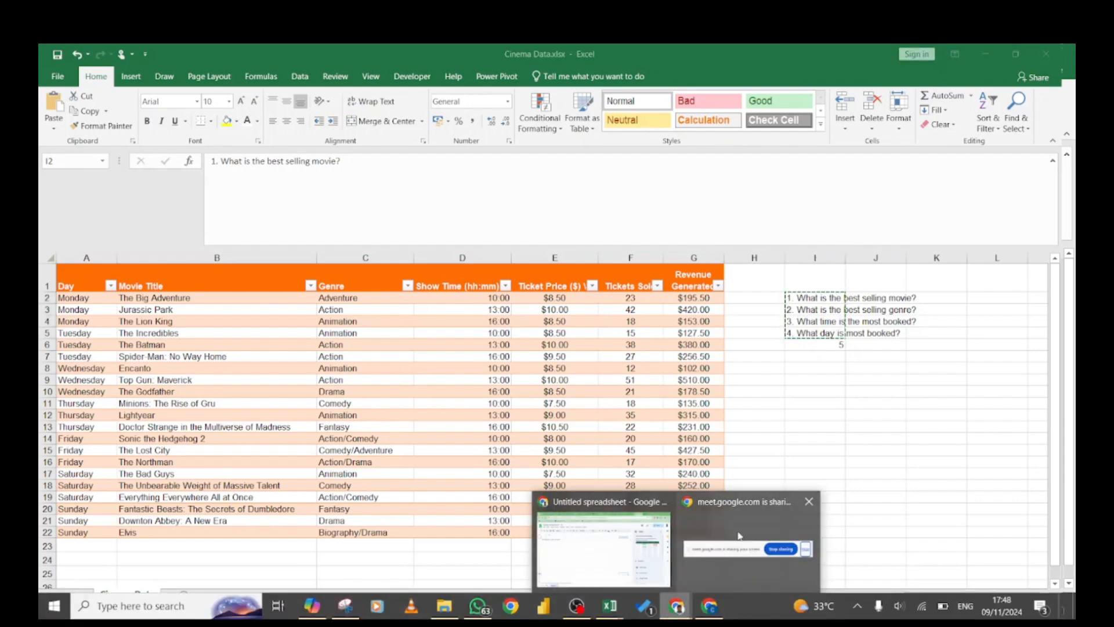
{"action": "left_click", "coordinate": [718, 549]}
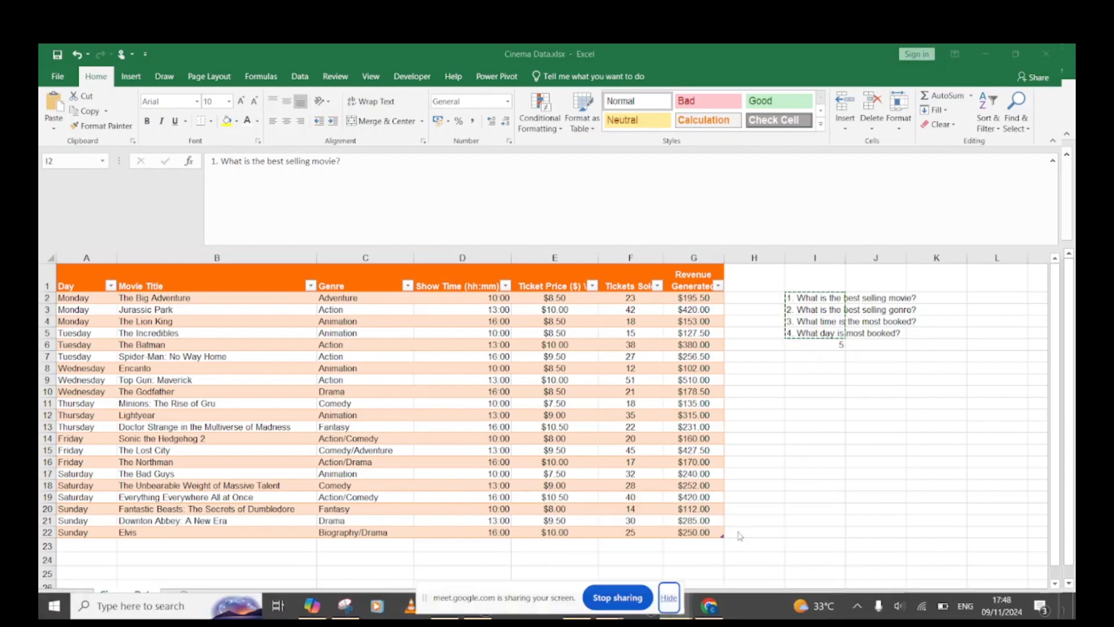
{"action": "left_click", "coordinate": [669, 598]}
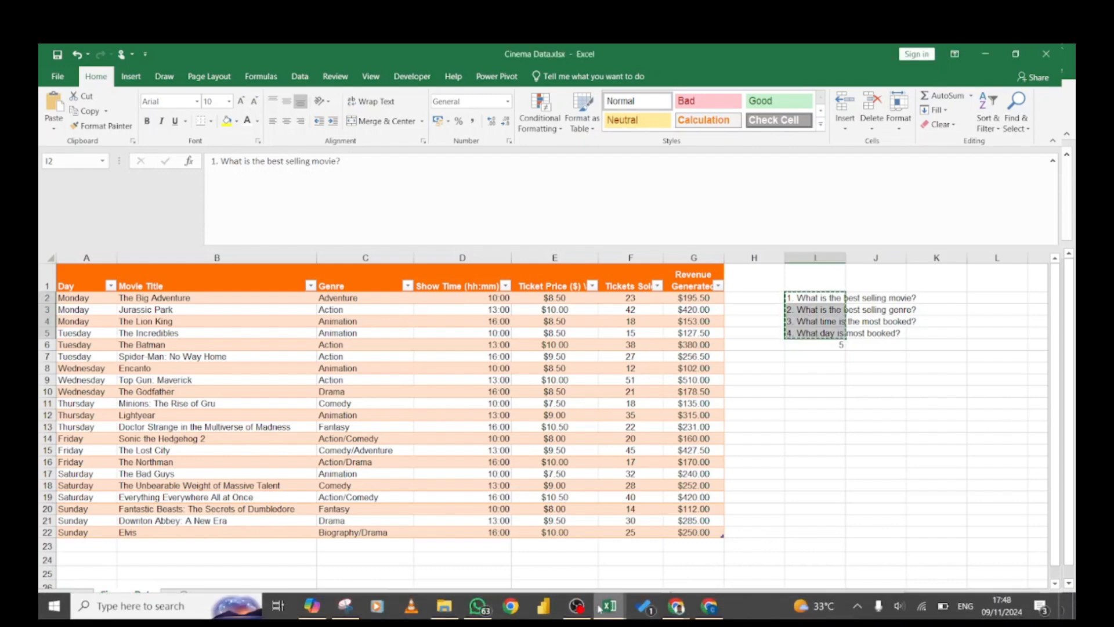
- Switch to the Google Meet call in Chrome and send the four copied questions as an in-call message
{"action": "mouse_move", "coordinate": [675, 607]}
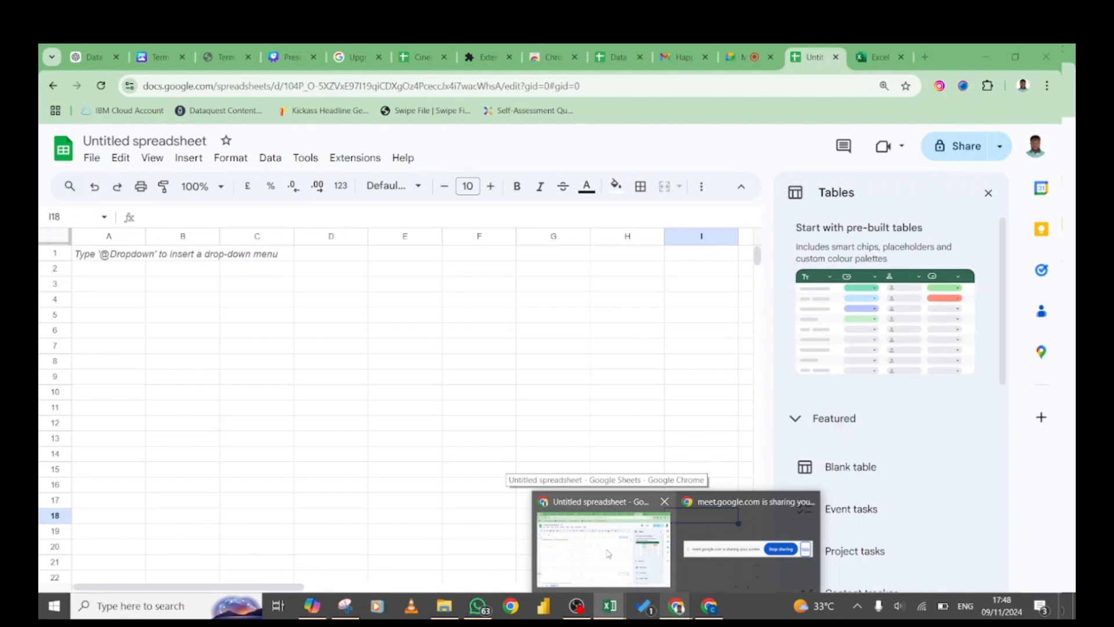
{"action": "left_click", "coordinate": [608, 554]}
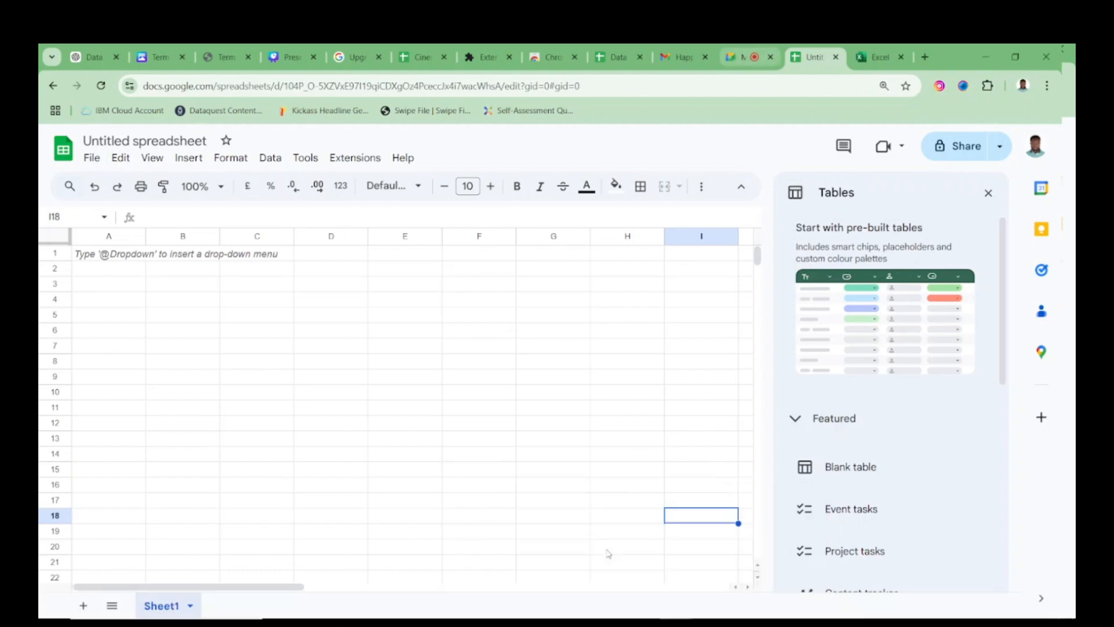
{"action": "left_click", "coordinate": [739, 60]}
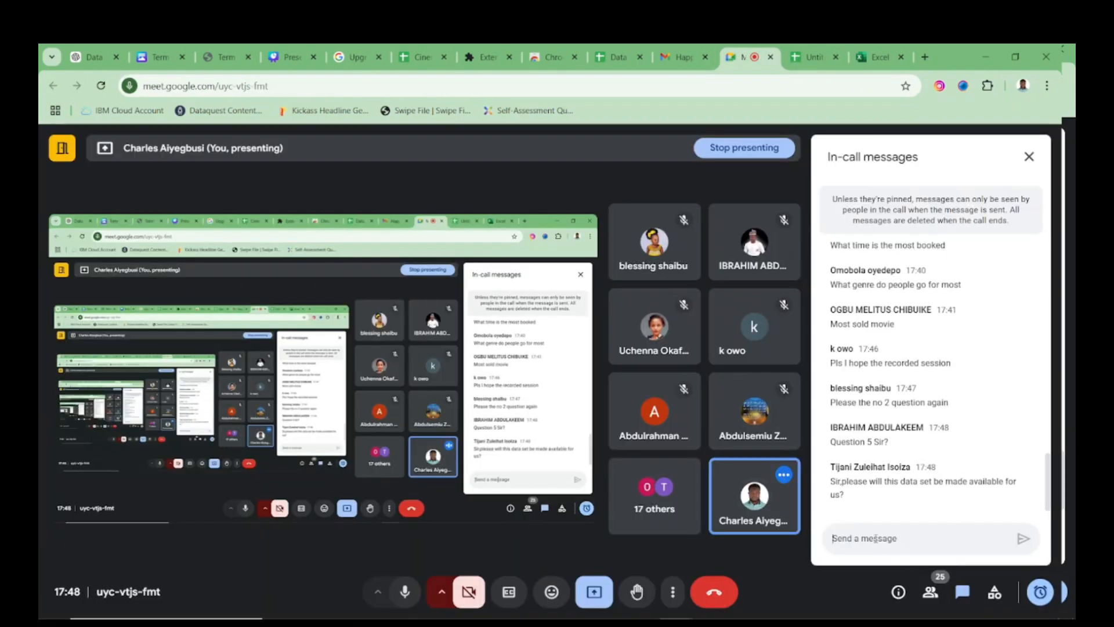
{"action": "key", "text": "ctrl+v"}
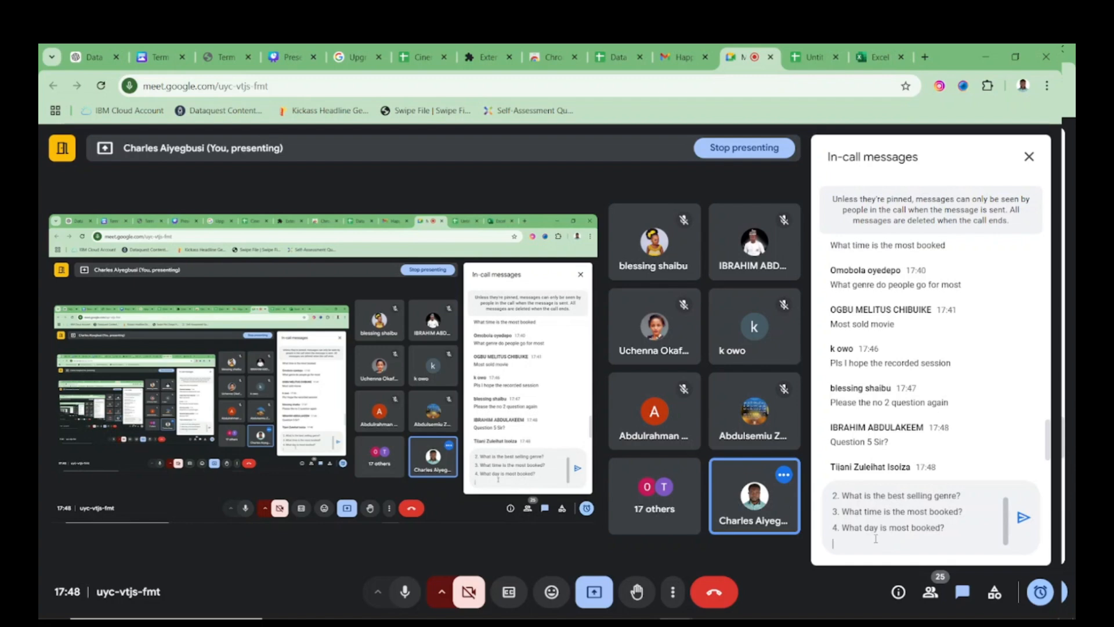
{"action": "key", "text": "Return"}
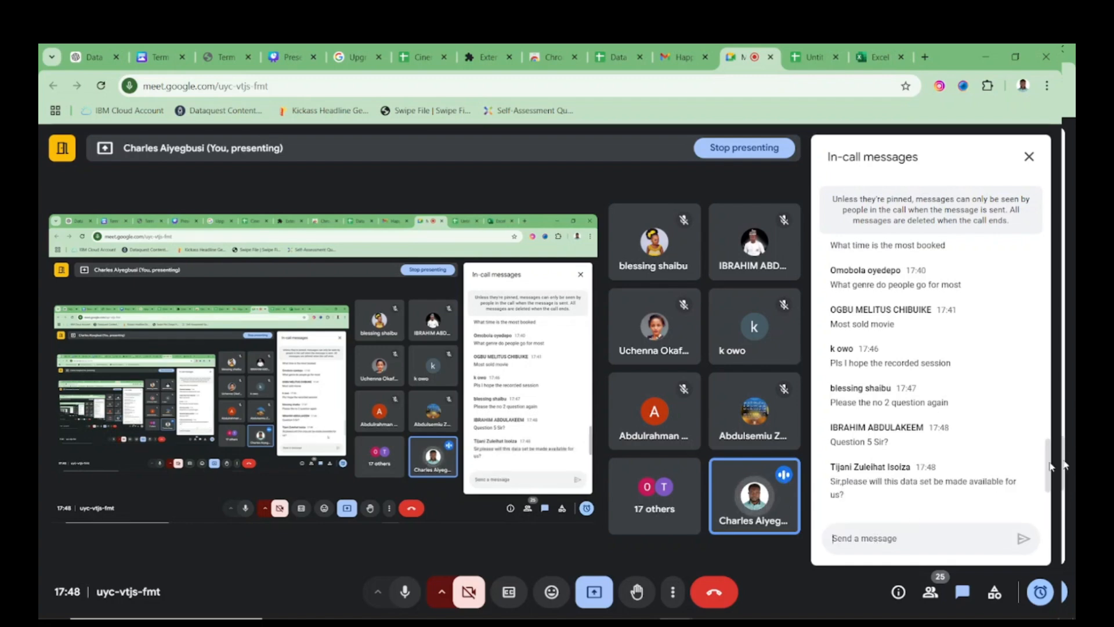
- Pin the sent message containing the four analysis questions in the in-call messages
{"action": "left_click_drag", "start_coordinate": [1053, 477], "coordinate": [1055, 503]}
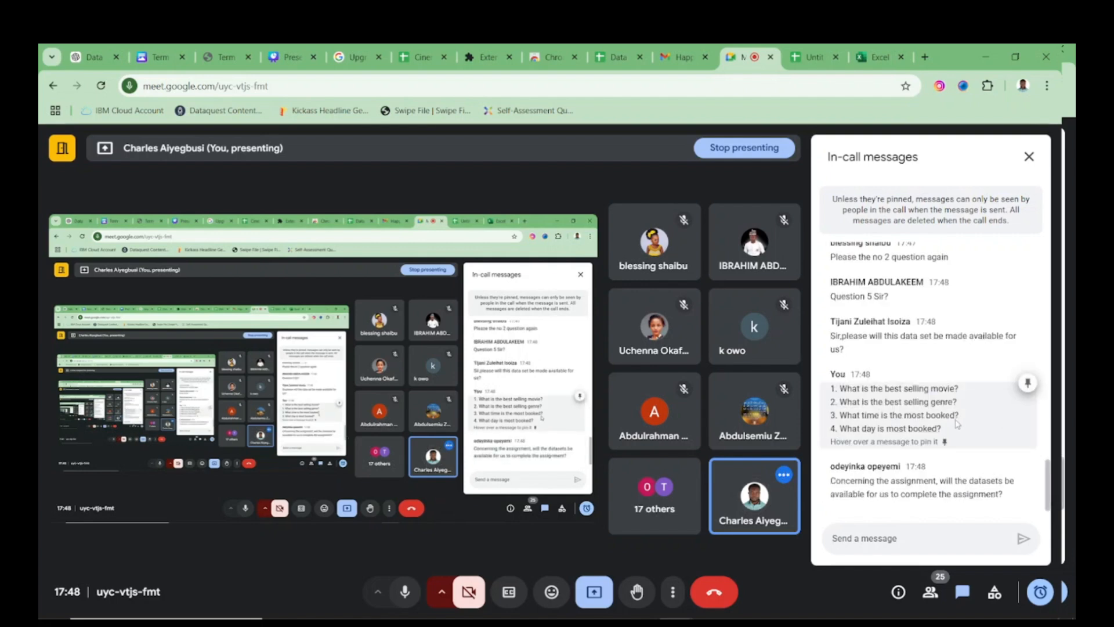
{"action": "left_click", "coordinate": [1028, 384]}
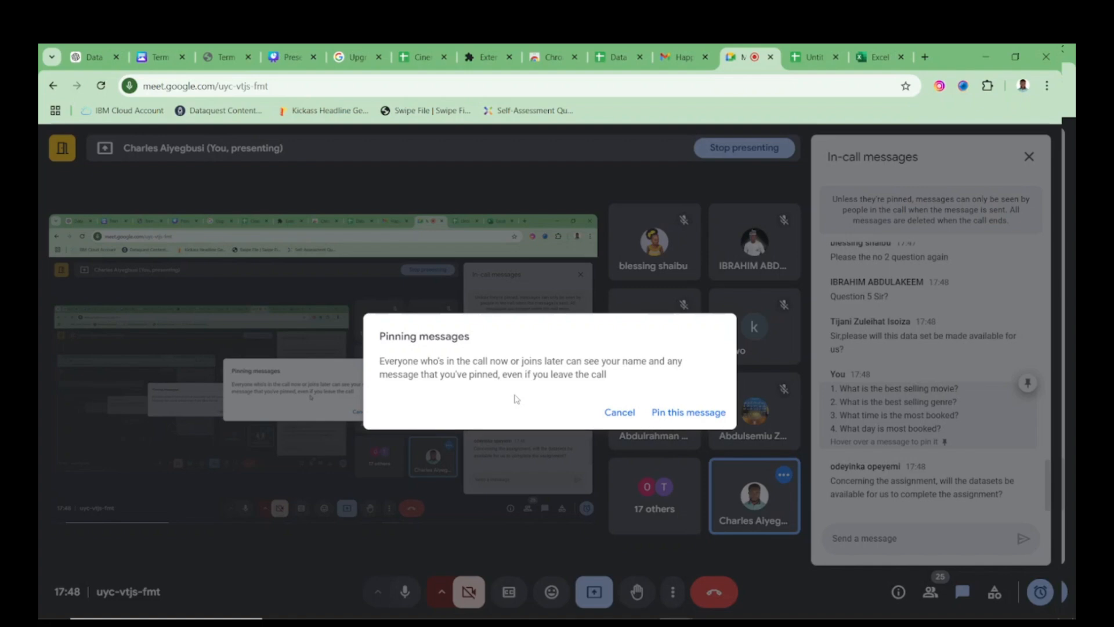
{"action": "left_click", "coordinate": [689, 412]}
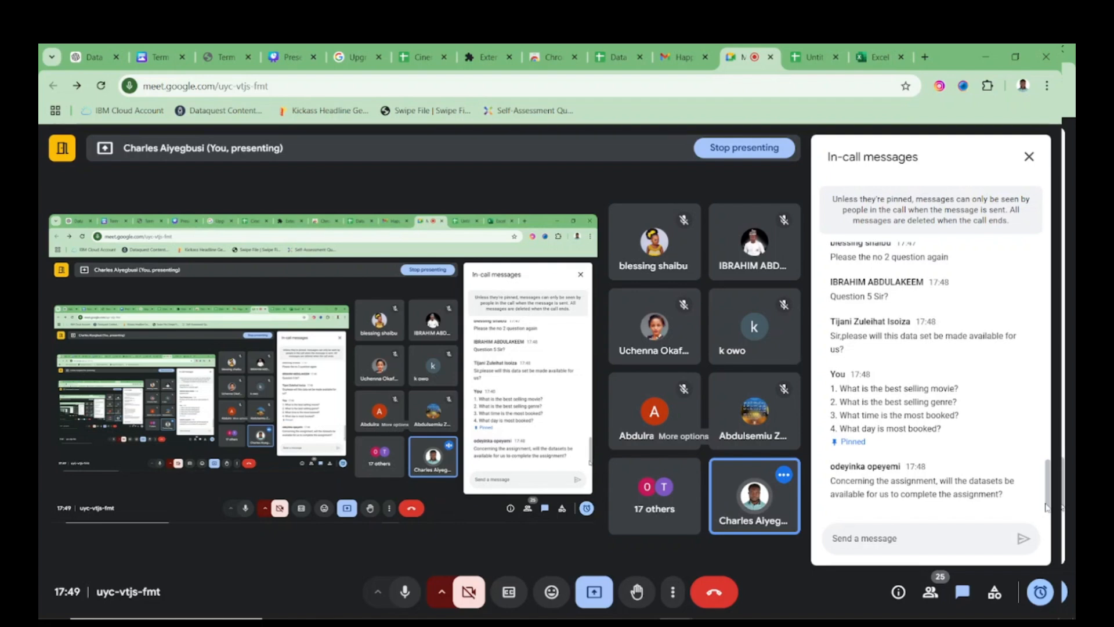
- Switch from the Google Meet call to the Canva presentation open in Chrome
{"action": "mouse_move", "coordinate": [774, 408]}
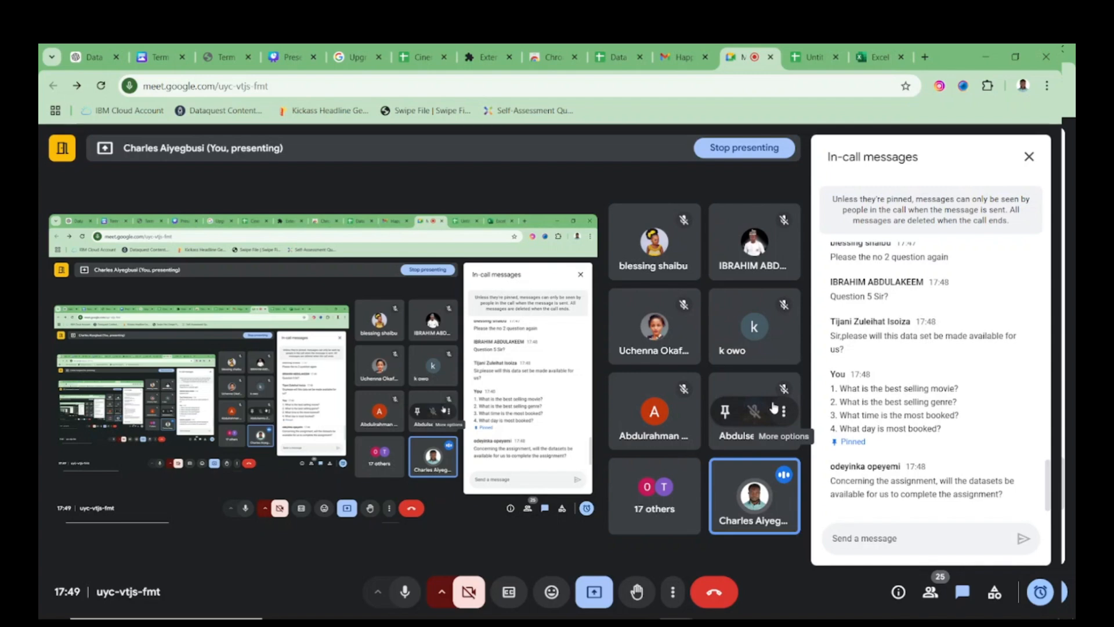
{"action": "left_click", "coordinate": [281, 54]}
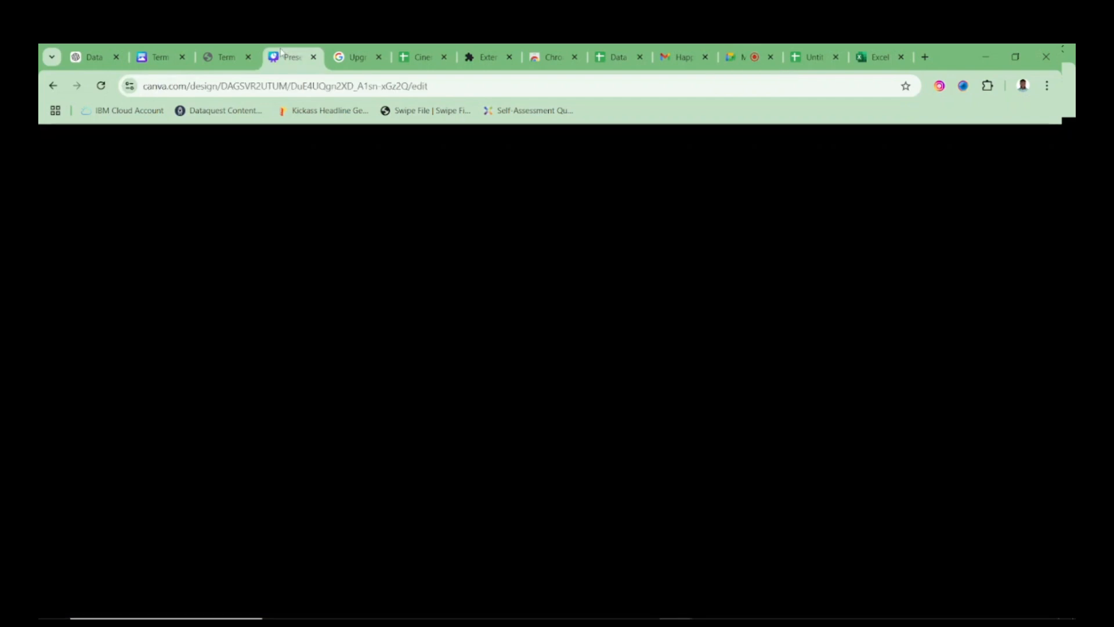